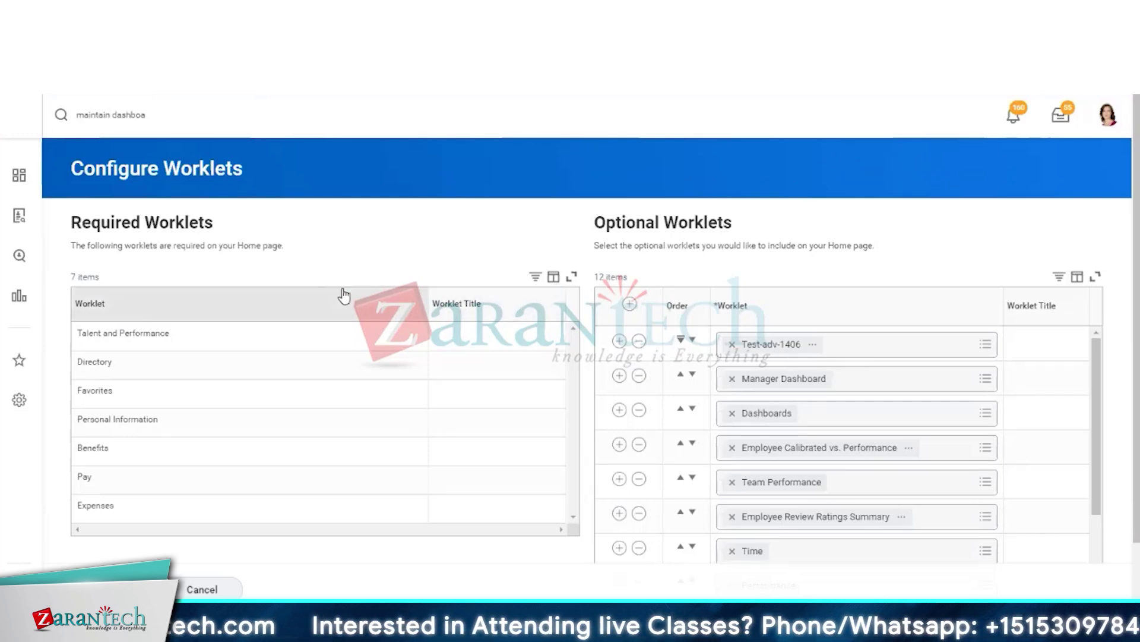
Cancel the worklet configuration and return to the Home page.
click(163, 125)
drag(161, 118, 95, 121)
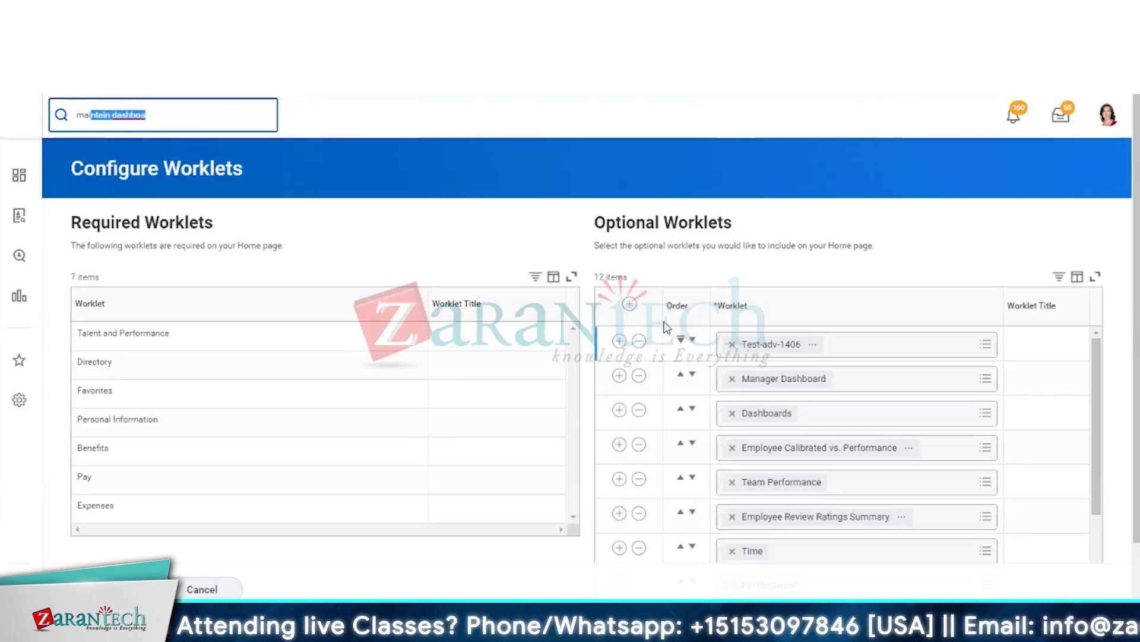
click(229, 588)
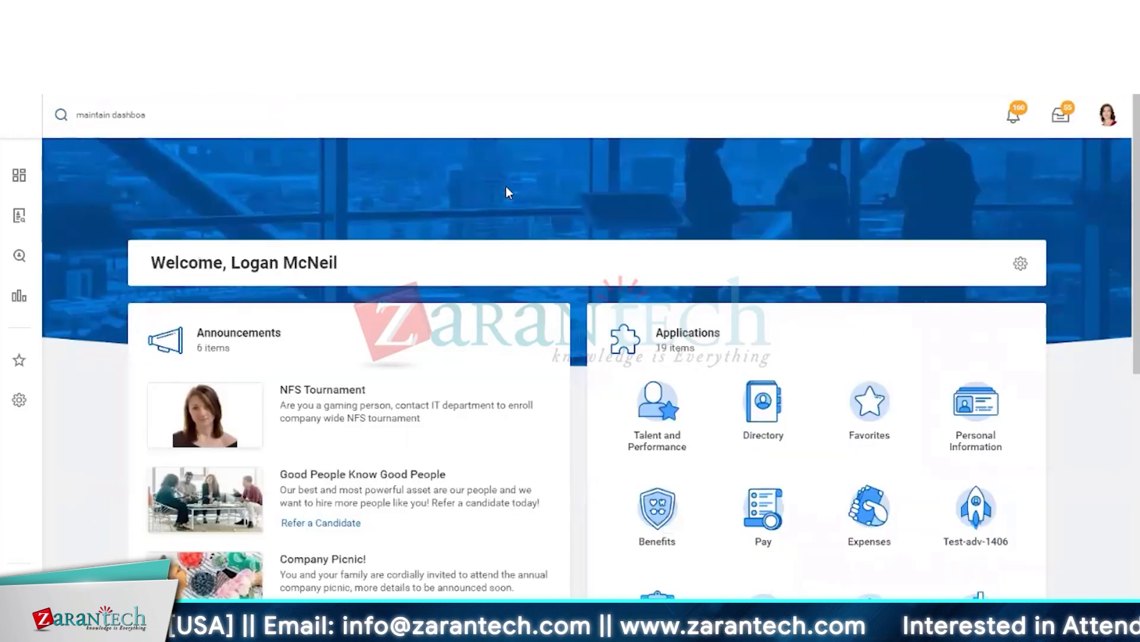
Examine the announcements, inbox and application worklets on the Home page.
scroll(500, 189, down, 5)
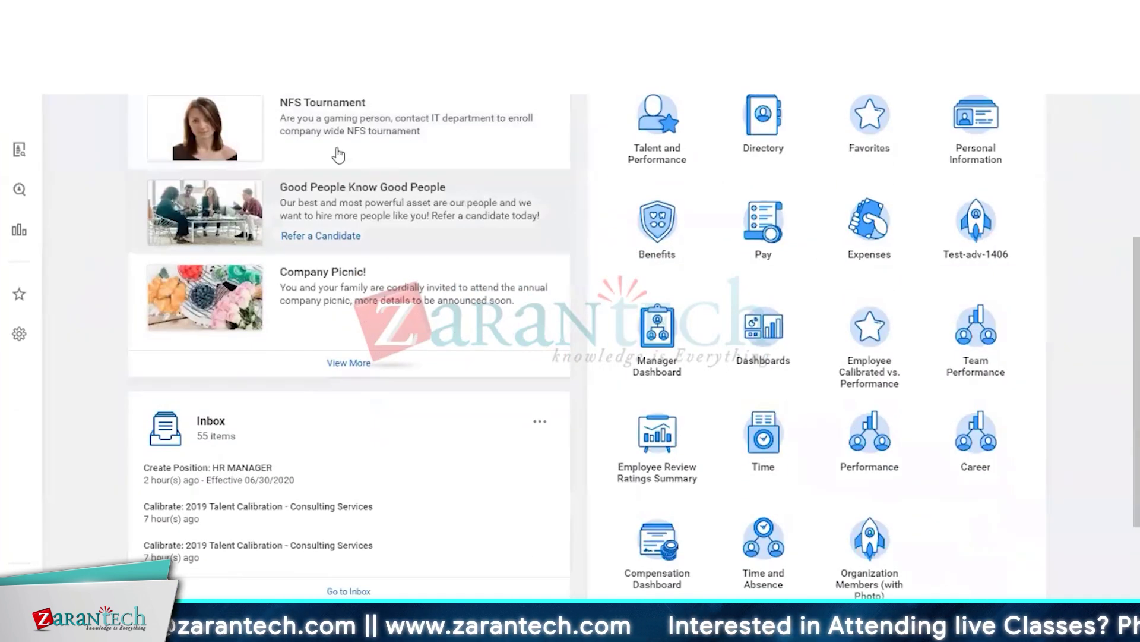
scroll(315, 139, up, 3)
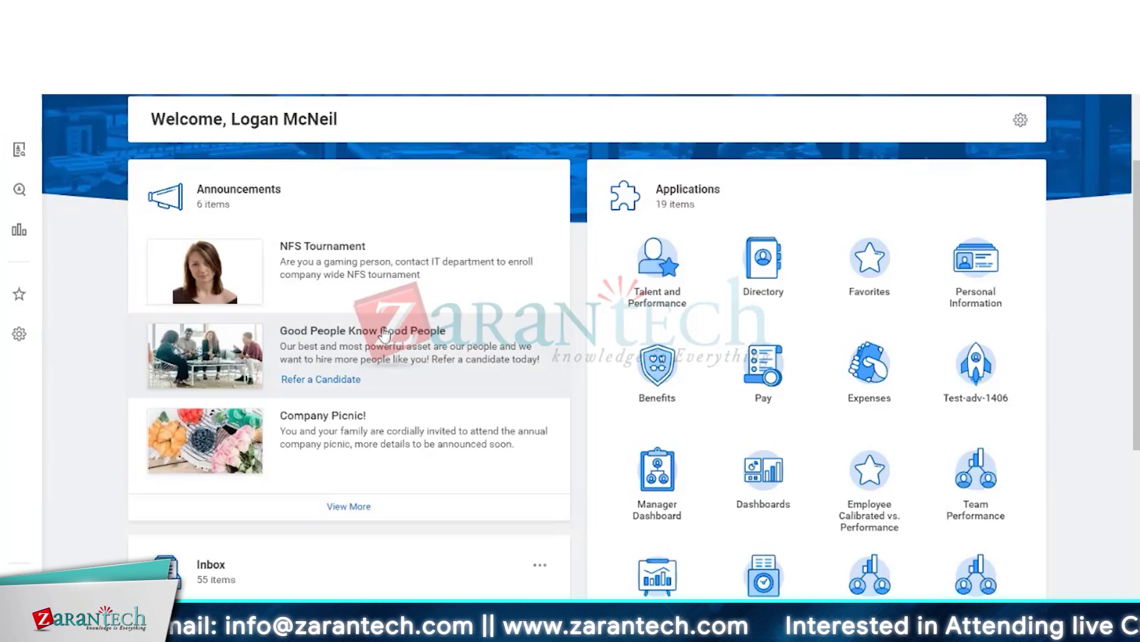
scroll(386, 338, up, 3)
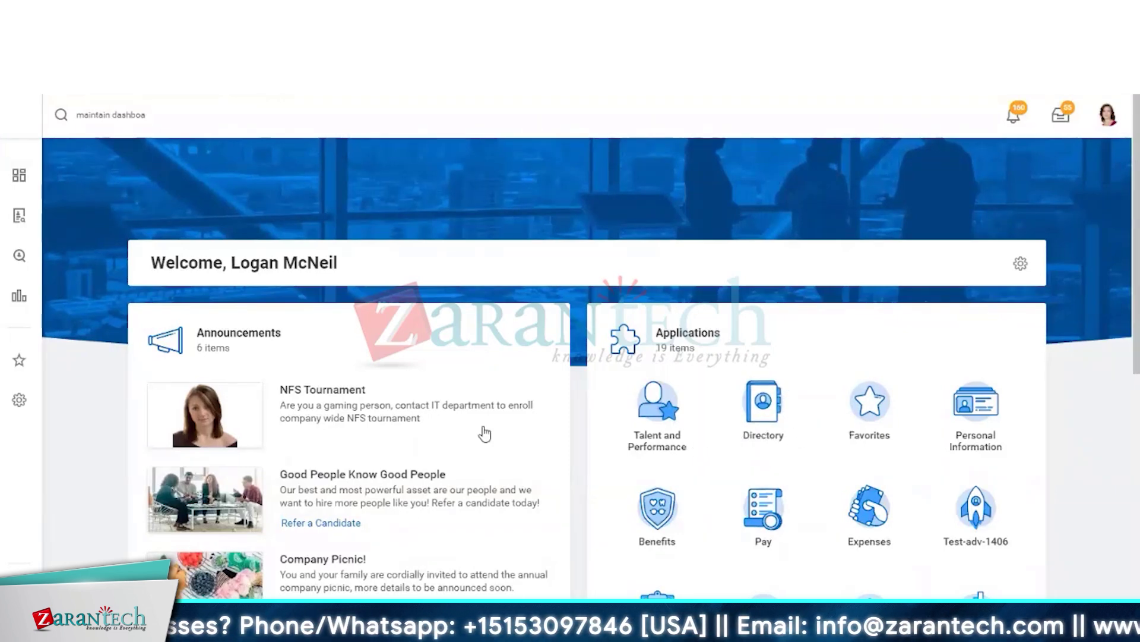
mouse_move(167, 120)
mouse_down()
mouse_move(99, 117)
mouse_move(149, 115)
mouse_up()
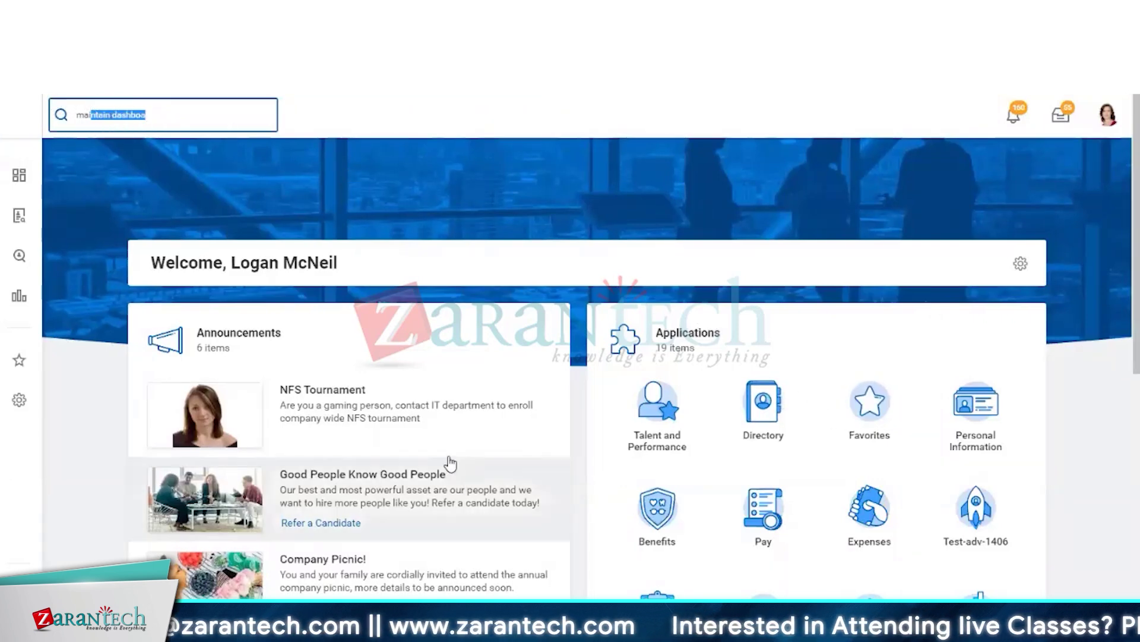
scroll(448, 458, down, 3)
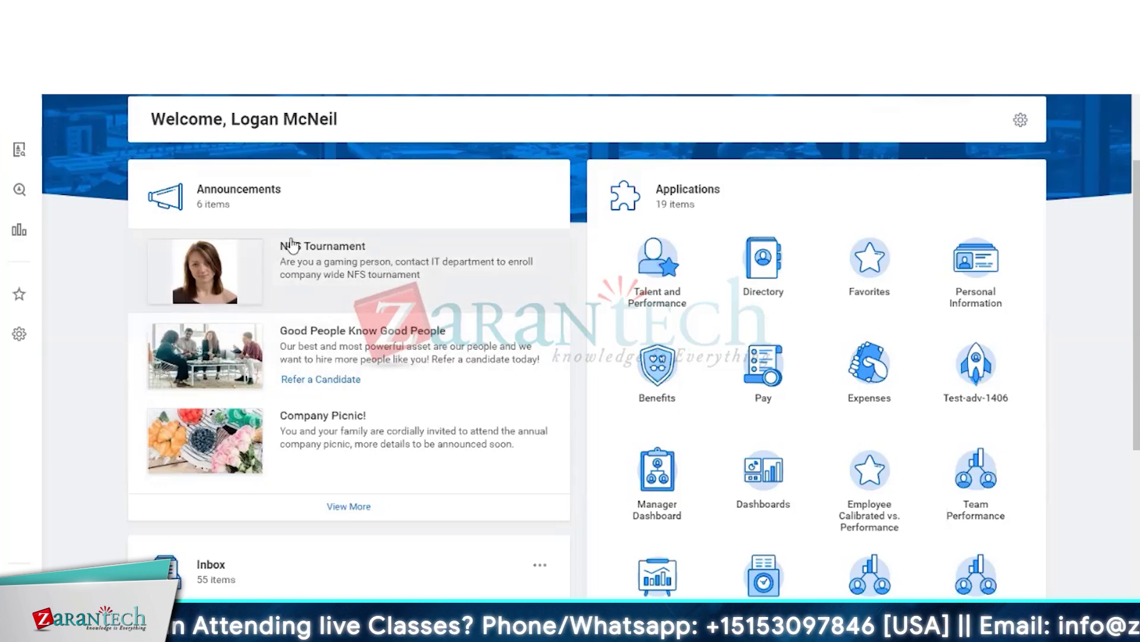
scroll(600, 229, up, 3)
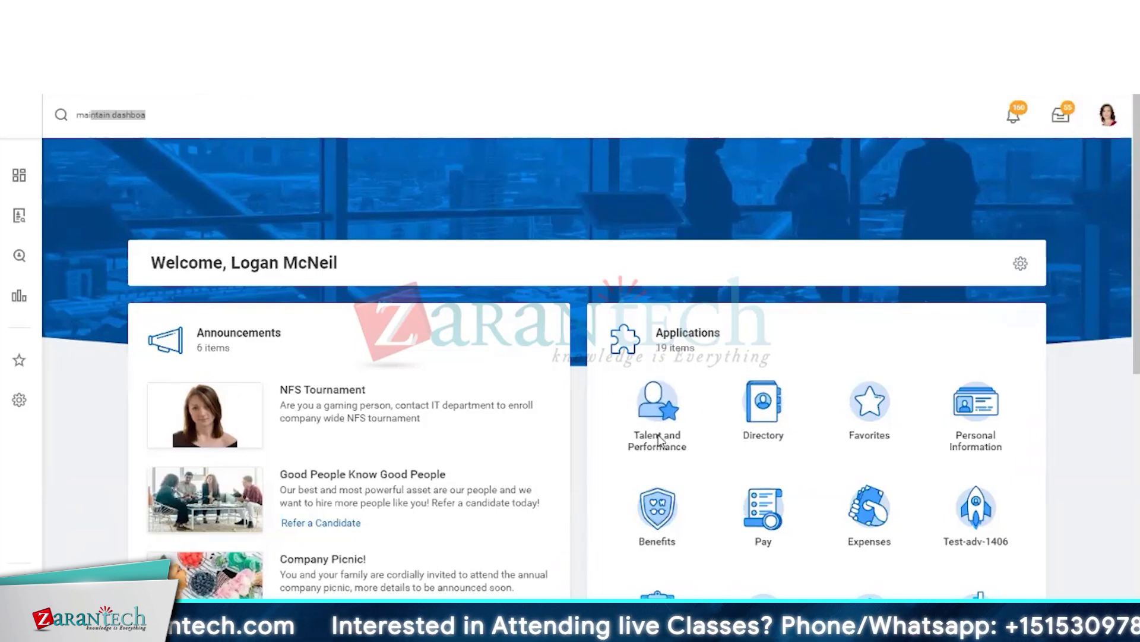
Search for "maintain dashboard" and open the Maintain Dashboards report.
click(183, 118)
click(183, 118)
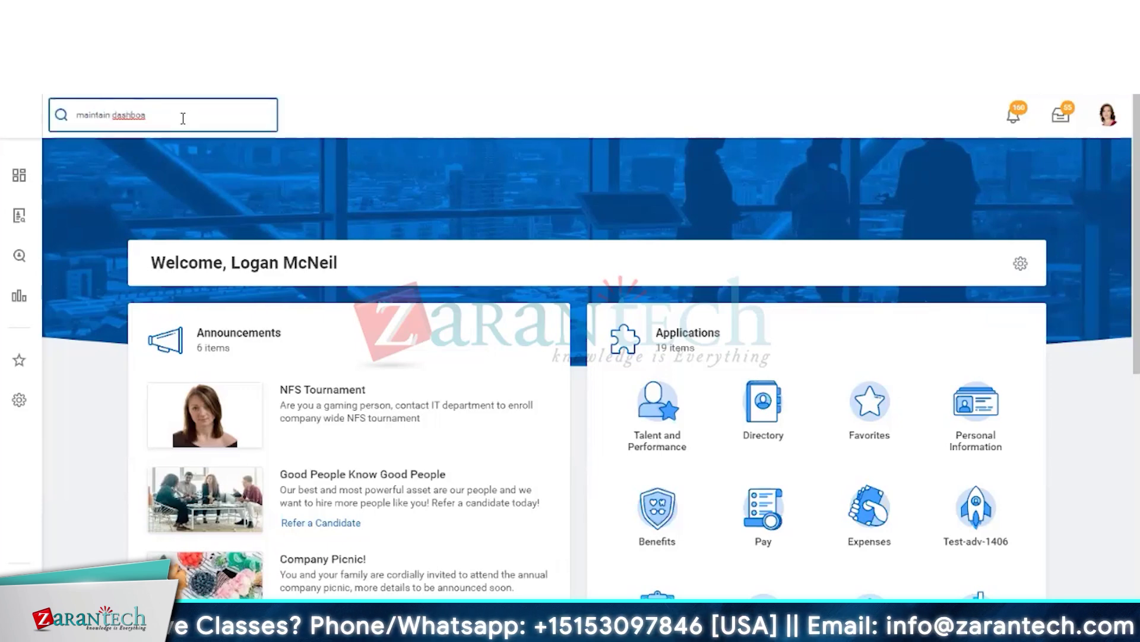
text(rd)
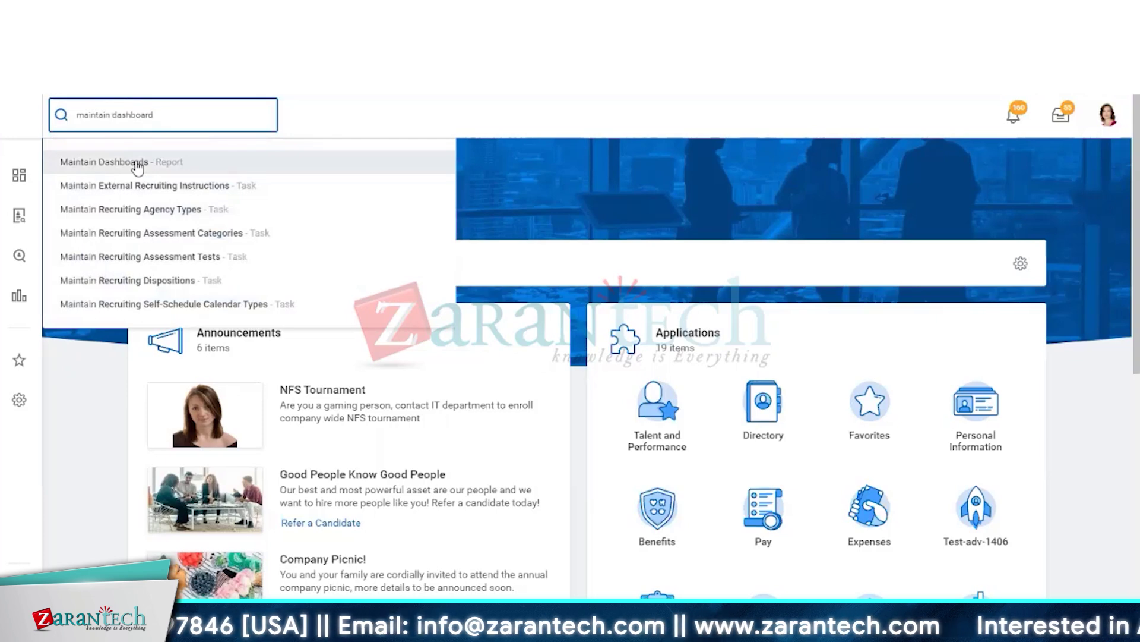
click(138, 169)
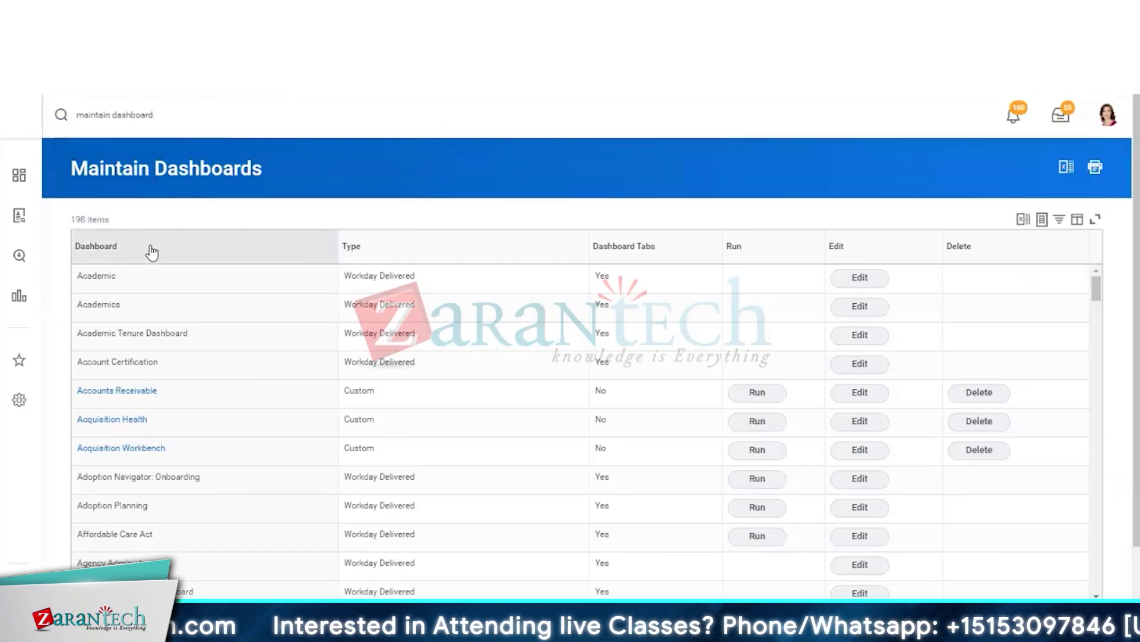
Open the Home dashboard's announcements for editing and insert a new announcement row below the NFS Tournament one.
scroll(229, 347, down, 5)
scroll(229, 355, down, 20)
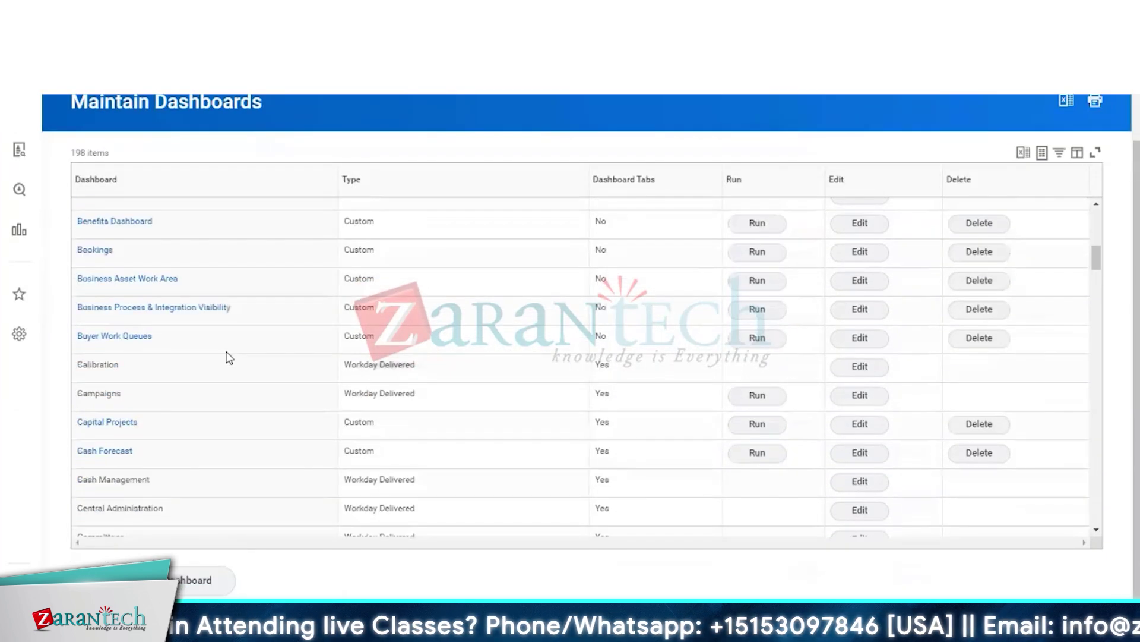
click(859, 384)
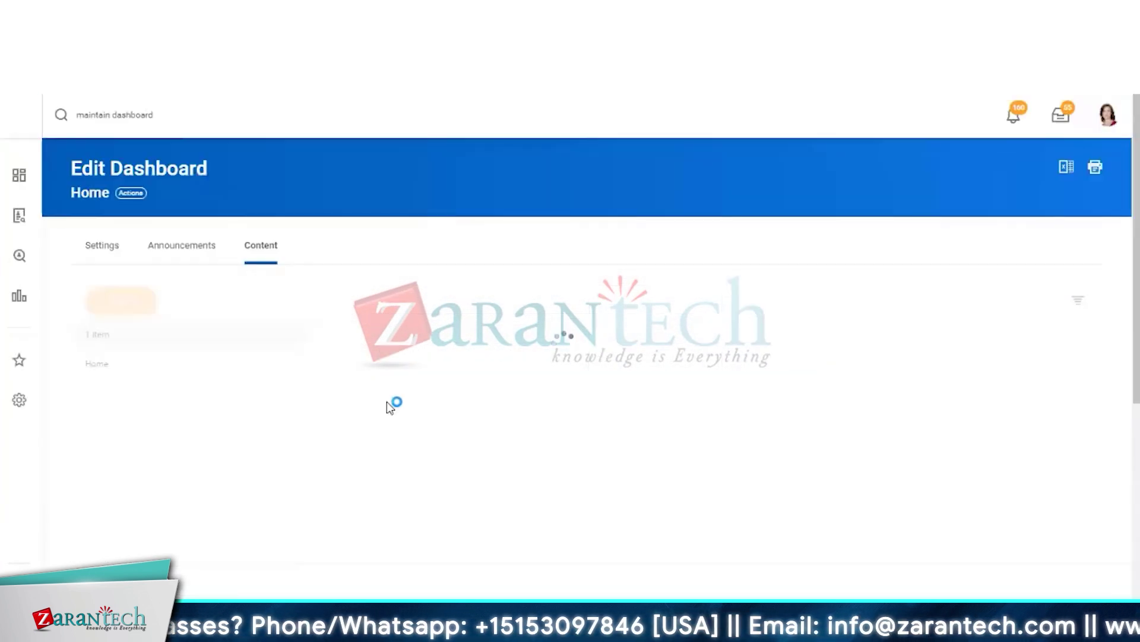
click(183, 248)
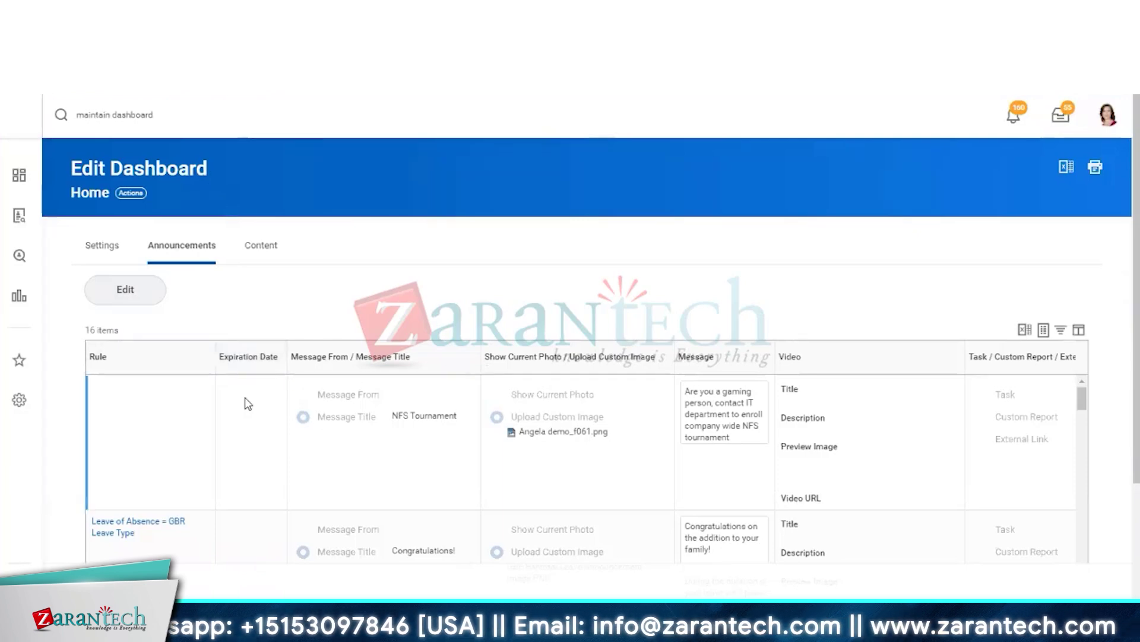
click(145, 294)
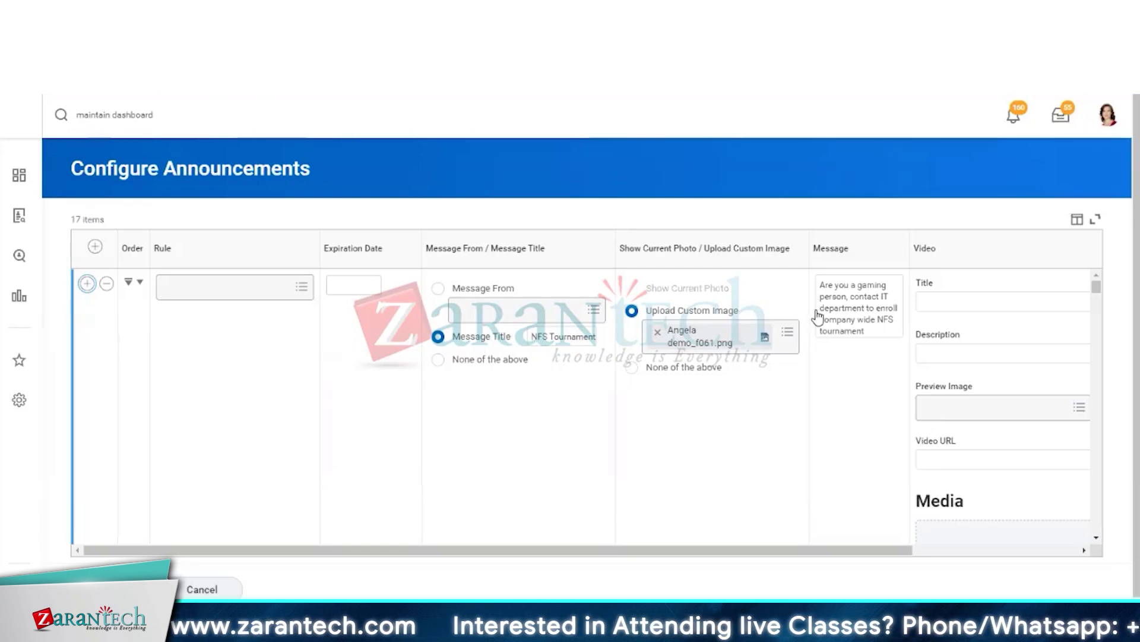
Give the new announcement row the message title "Test", leaving its rule empty.
scroll(816, 315, down, 4)
click(231, 414)
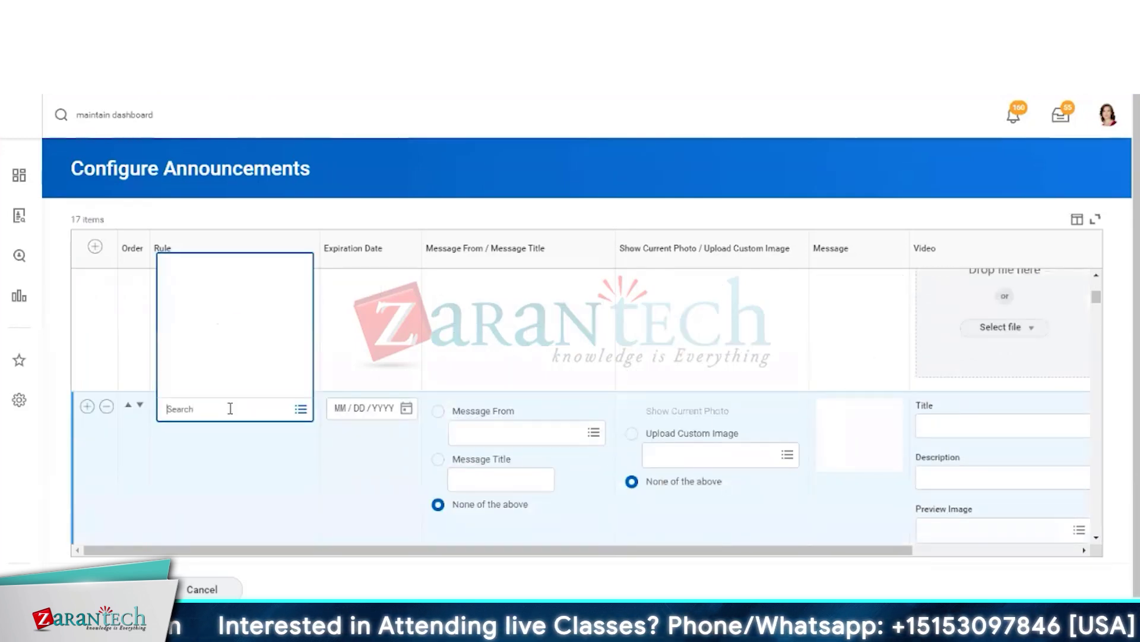
click(349, 441)
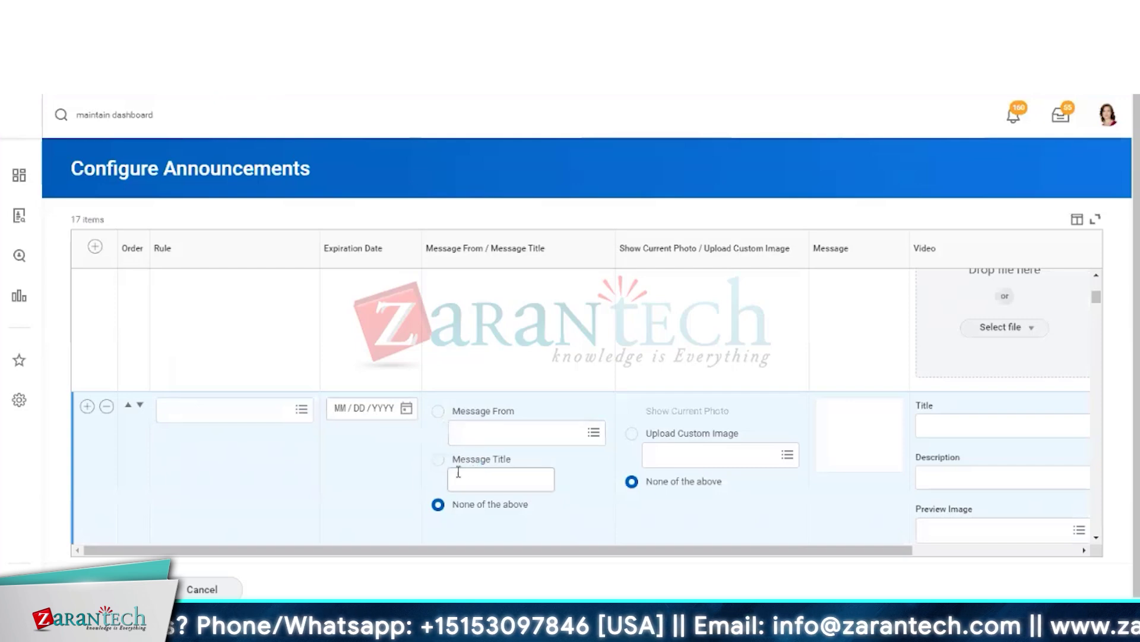
click(439, 460)
click(502, 476)
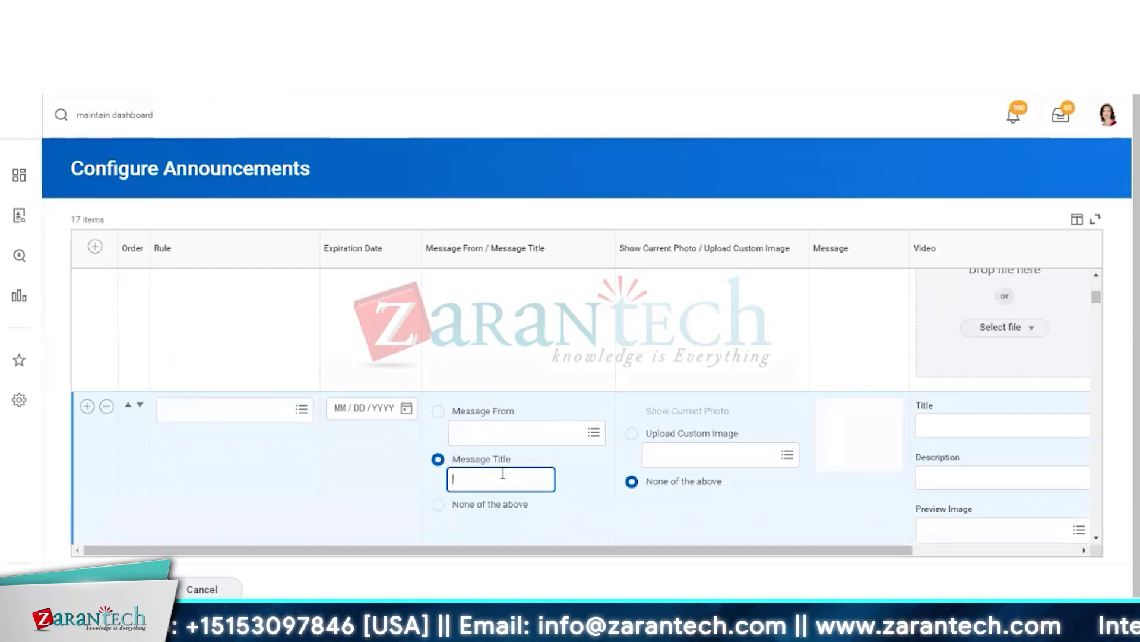
text(Test)
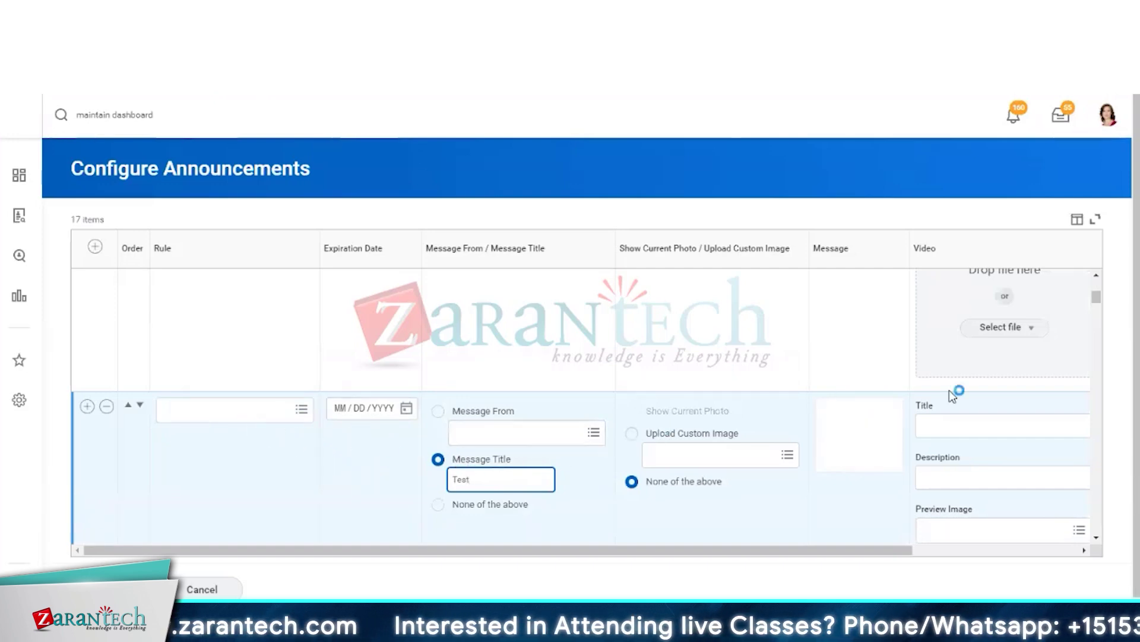
Enter "Testing posting Announcement" as both the video title and the video description of the new announcement.
click(947, 433)
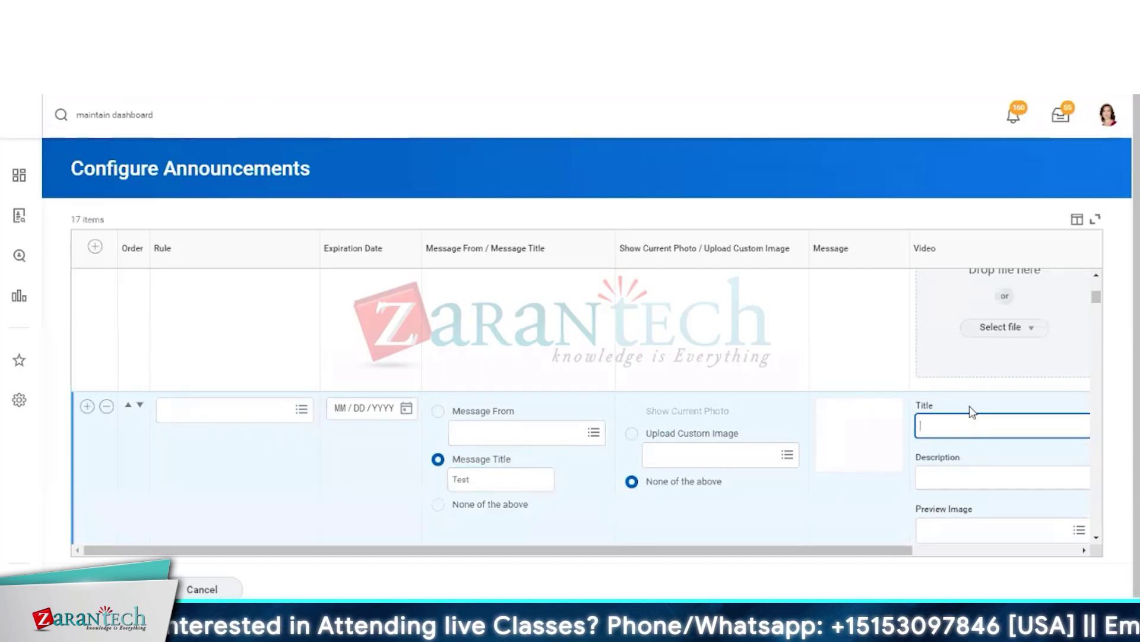
text(Test)
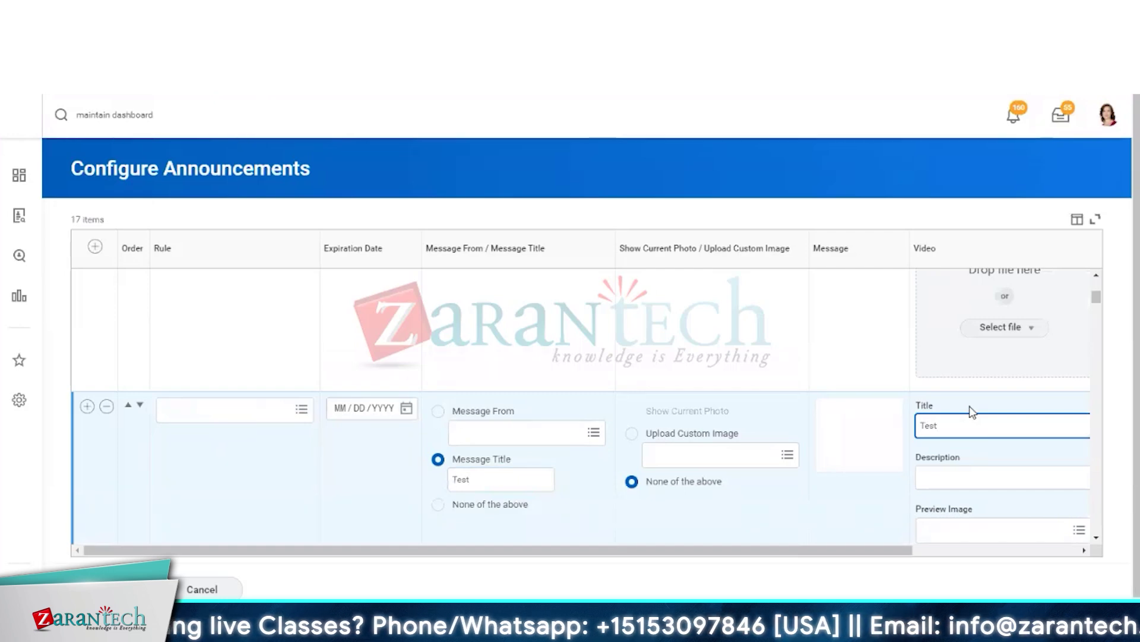
text(ing posting Announcement)
scroll(937, 532, right, 3)
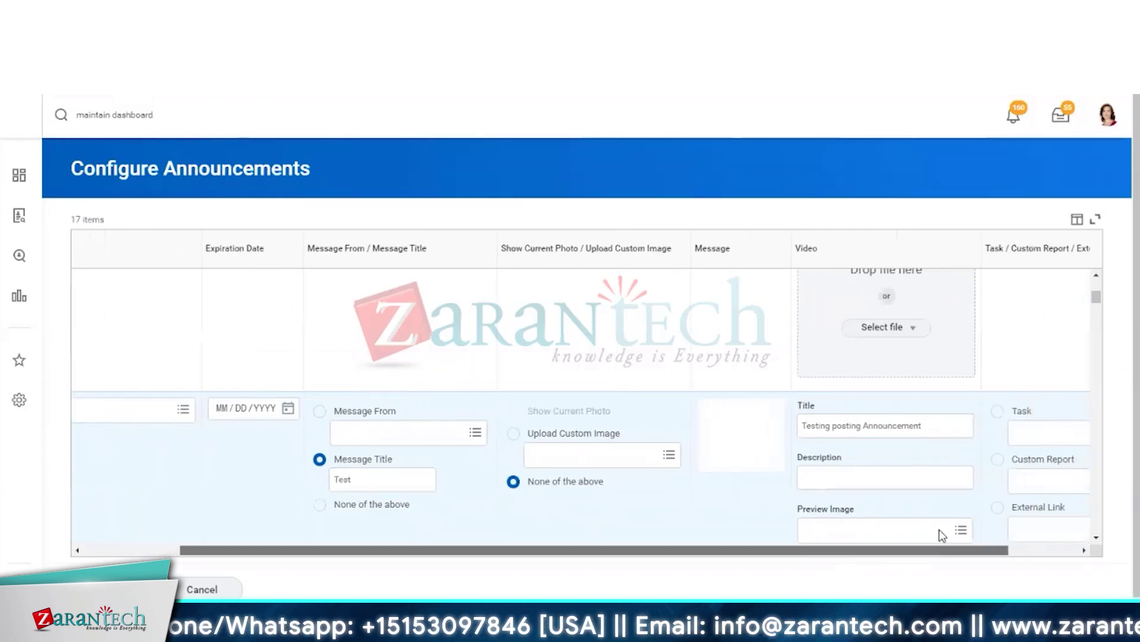
click(823, 475)
text(Testing posting Announcement)
scroll(1014, 516, right, 3)
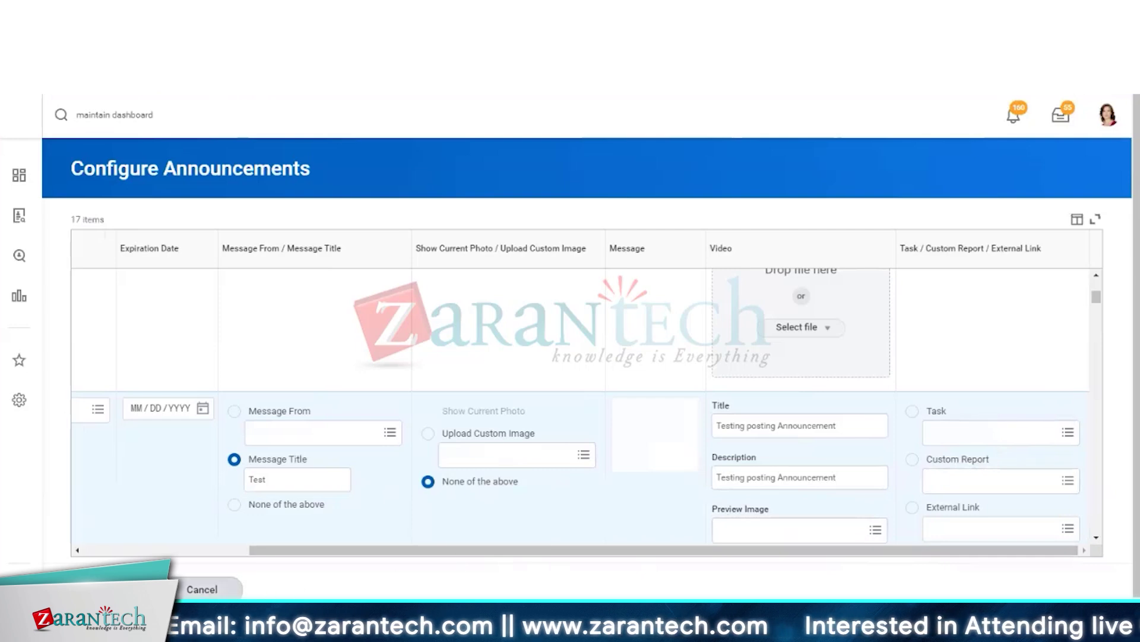
Try to save the announcements, and enter "Testing posting Announcement" as the new row's message.
click(119, 589)
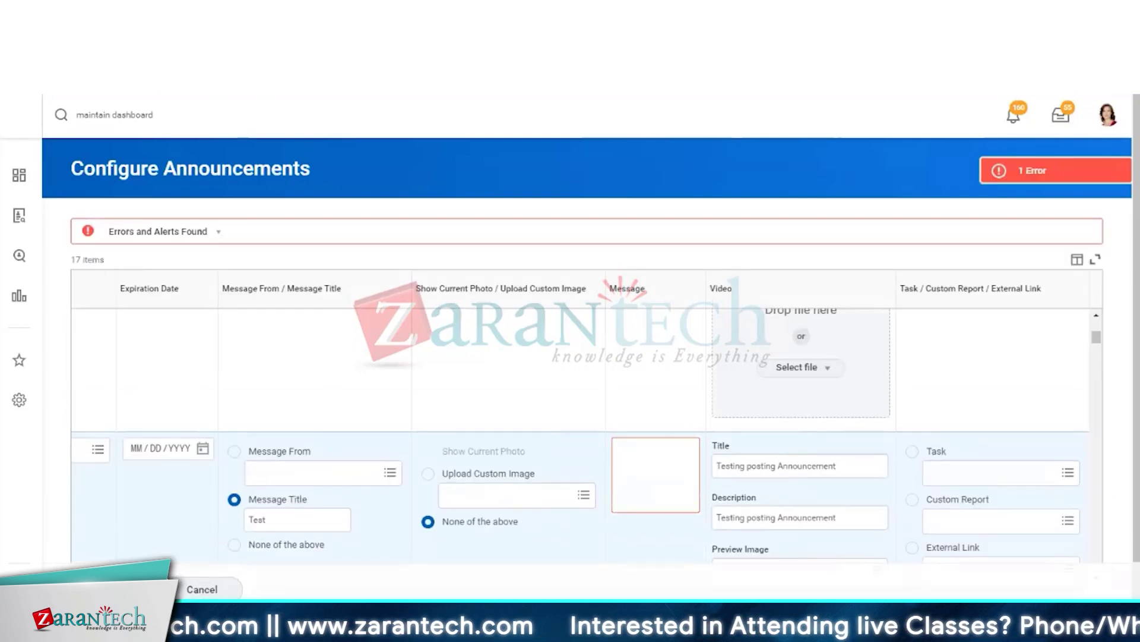
click(659, 461)
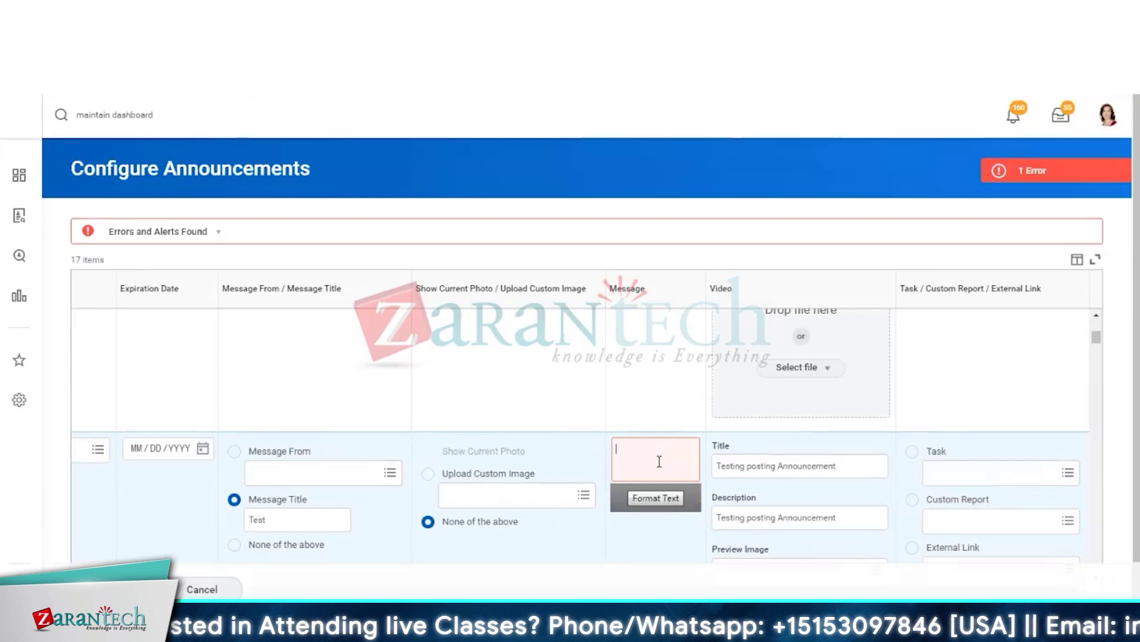
text(Testing posting Announcement)
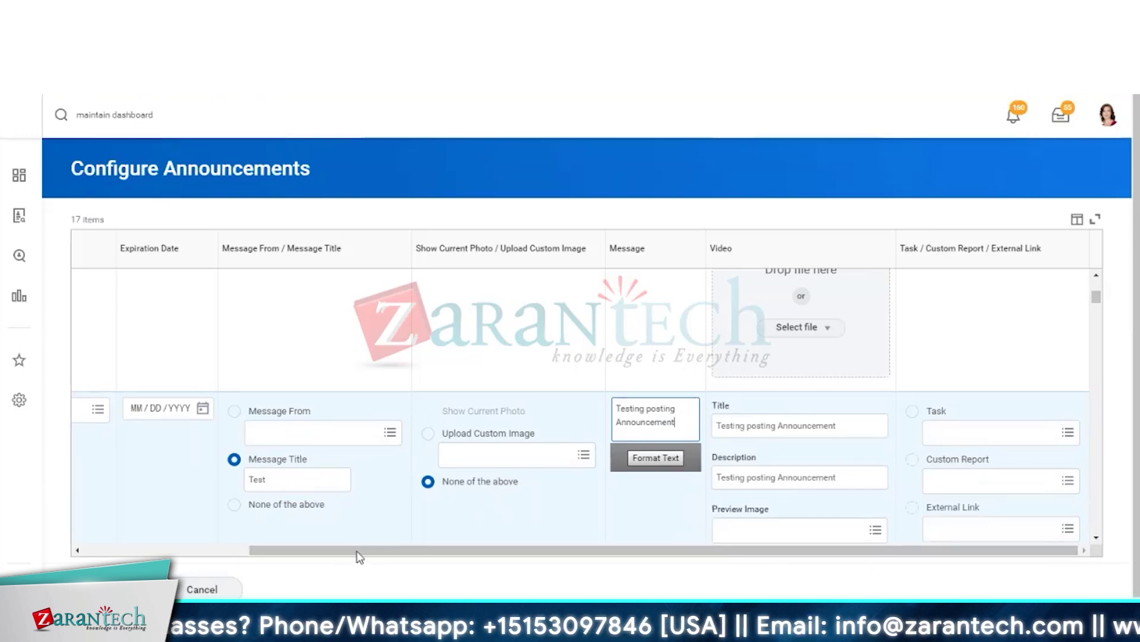
Search the new announcement's rules for "states" and assign the rule "Workers located in United States - Salaried".
drag(356, 550, 229, 566)
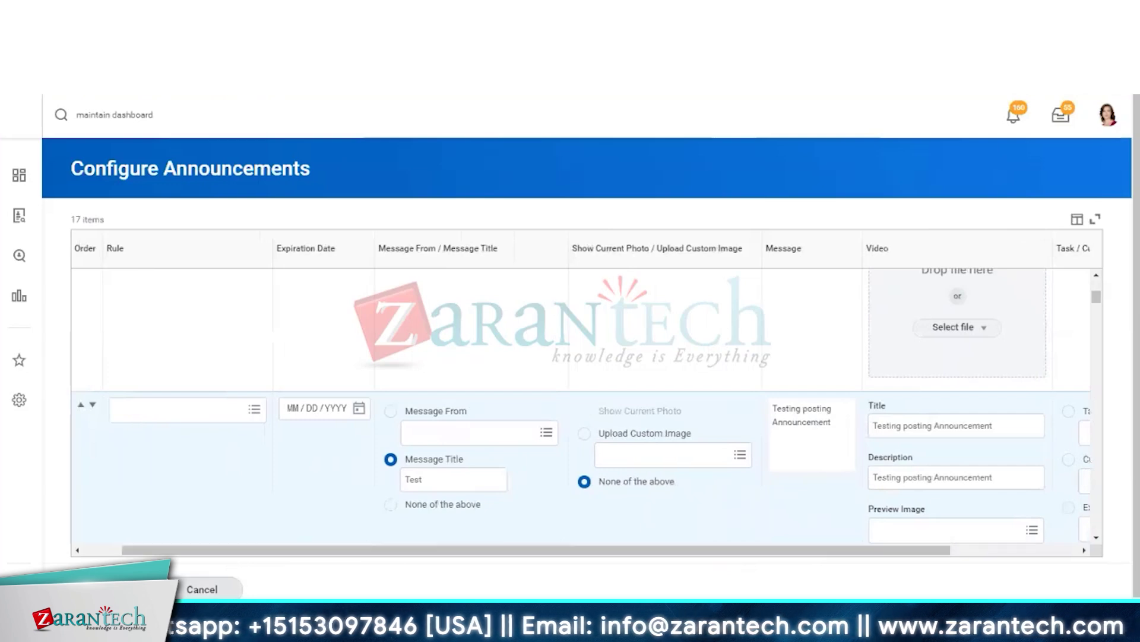
click(171, 419)
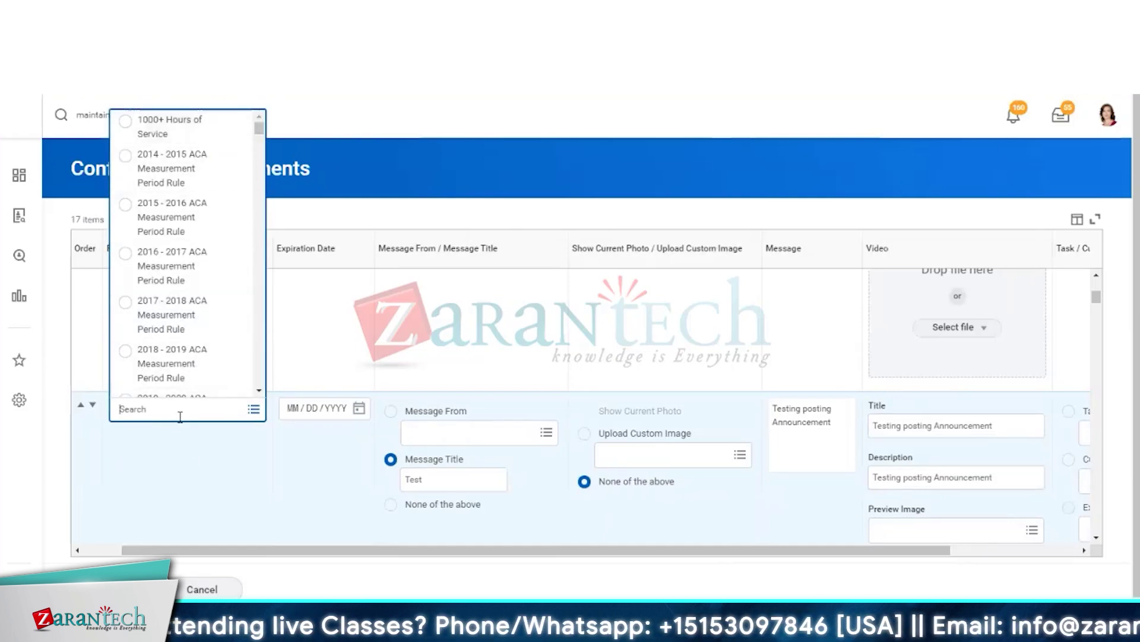
text(states)
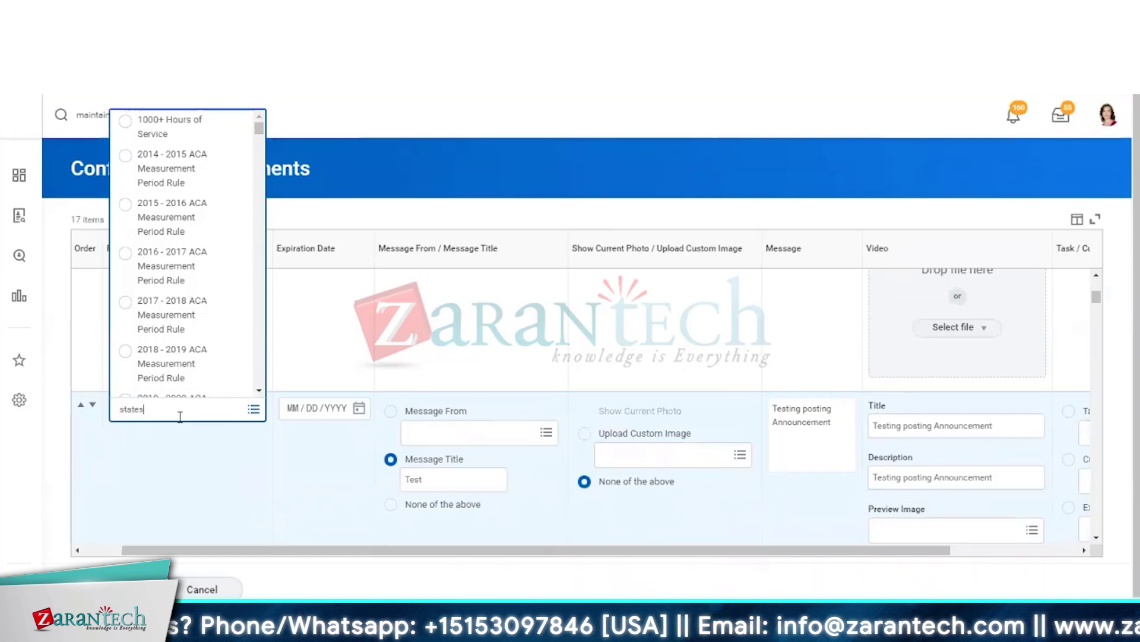
key(Return)
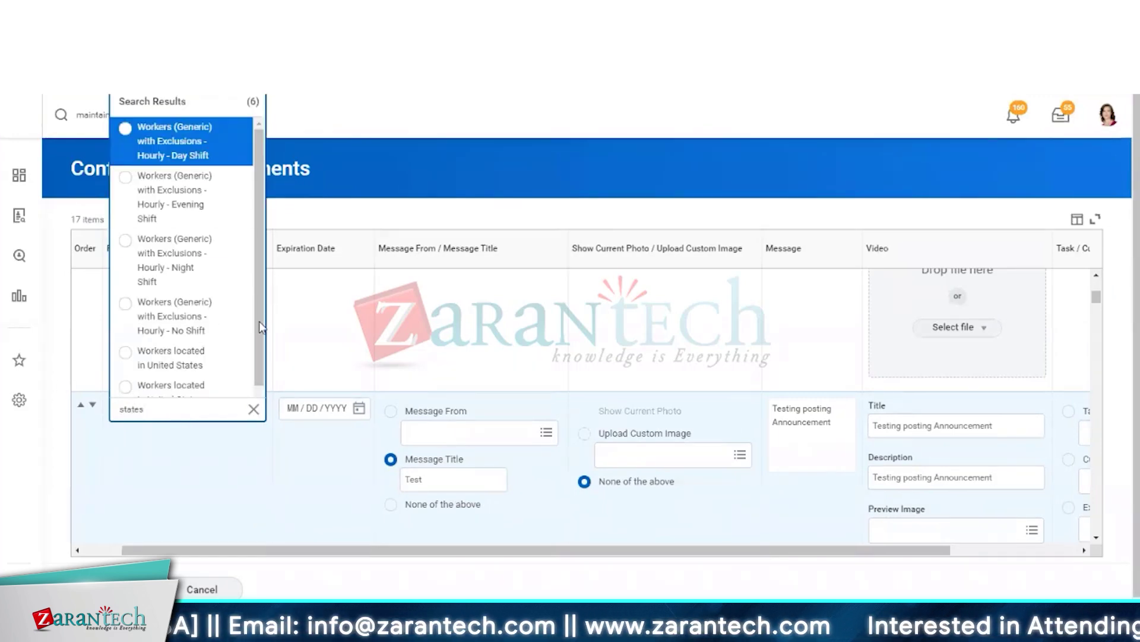
scroll(252, 356, down, 1)
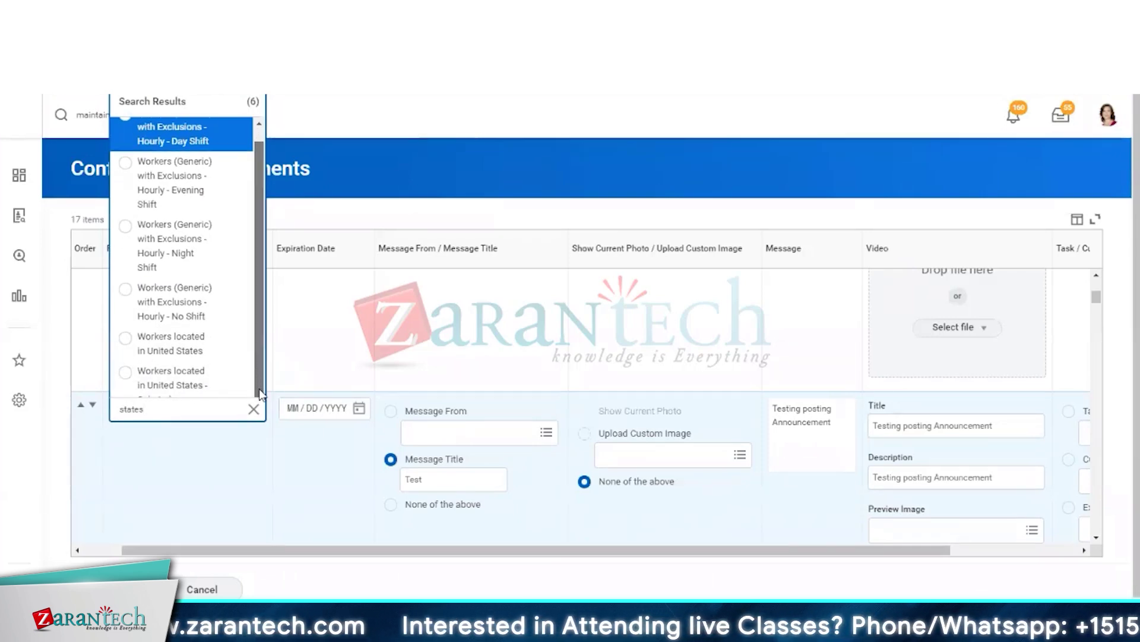
click(125, 374)
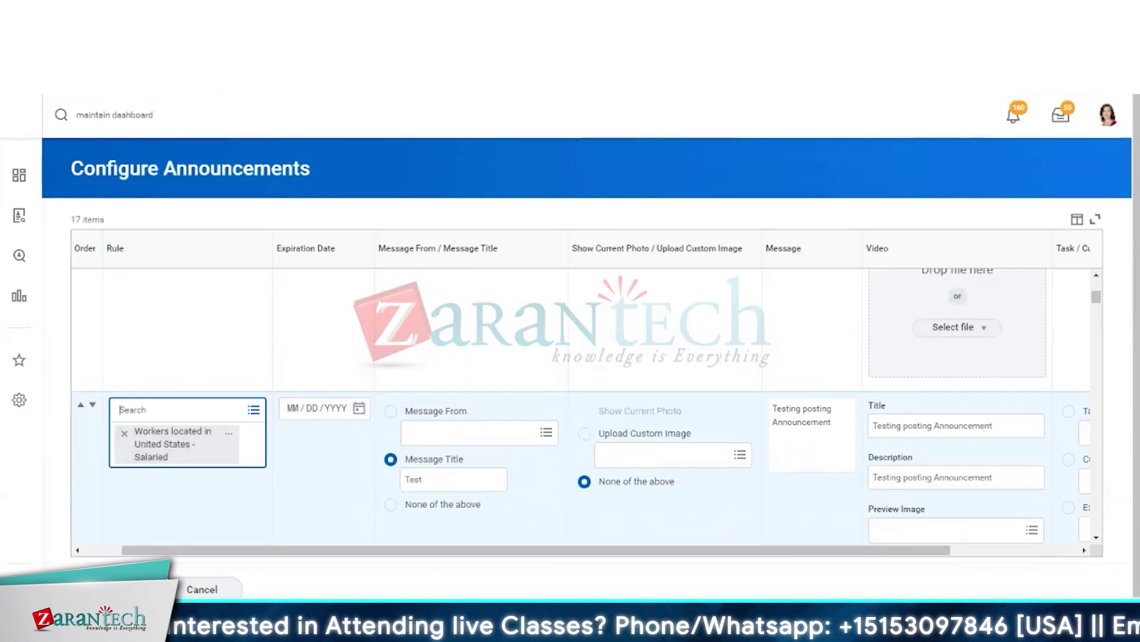
Try to save the announcements, and read the details of the reported error before closing them.
click(150, 484)
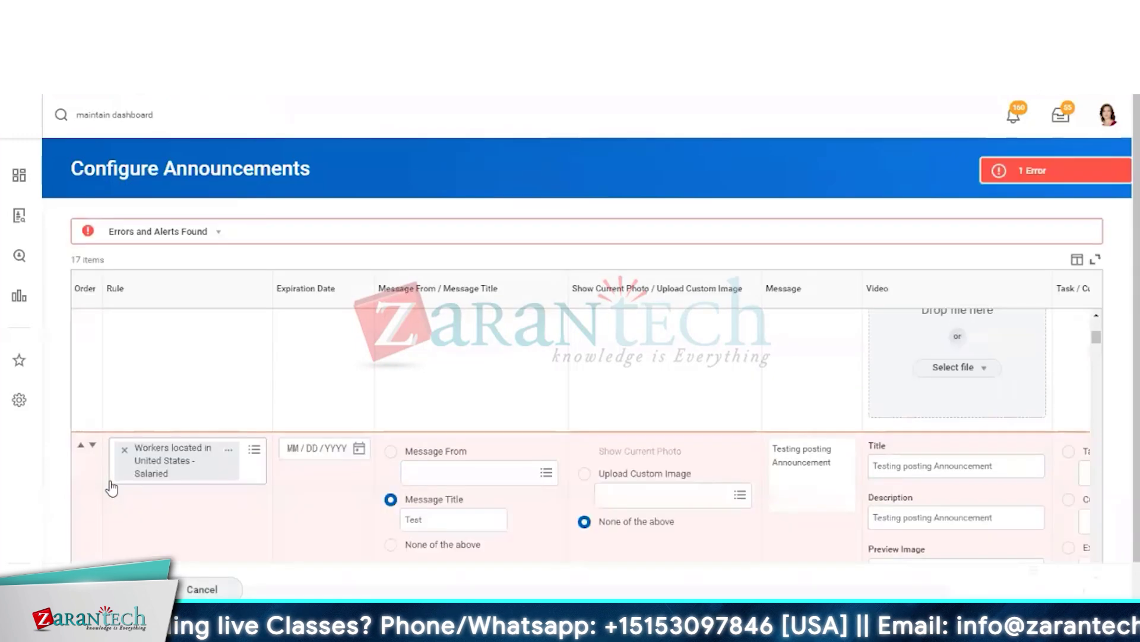
click(1047, 178)
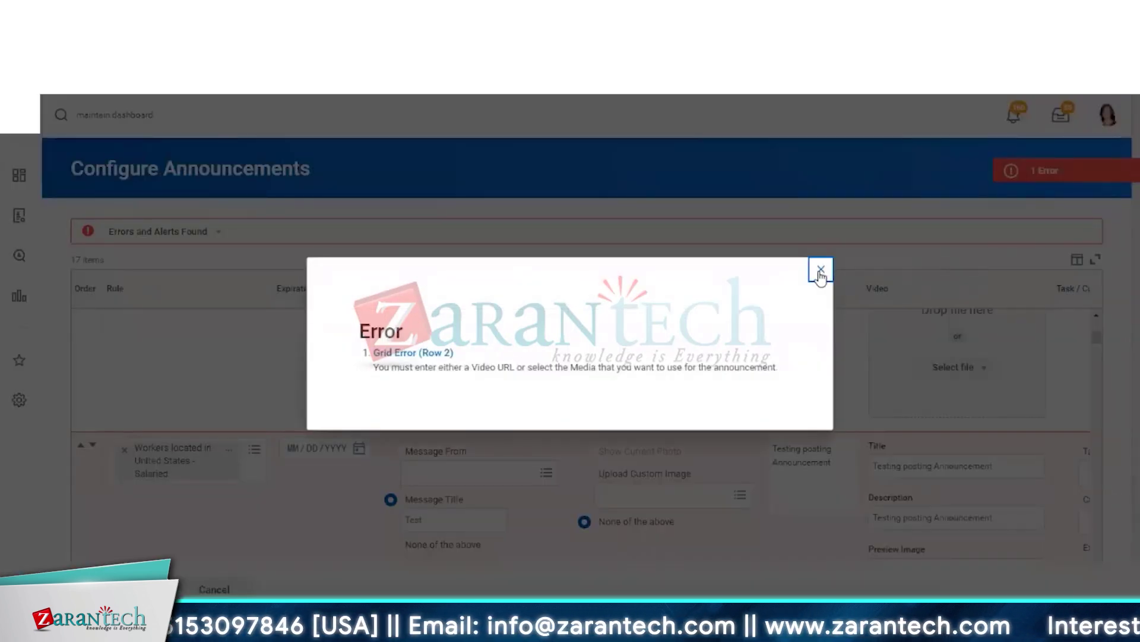
click(821, 271)
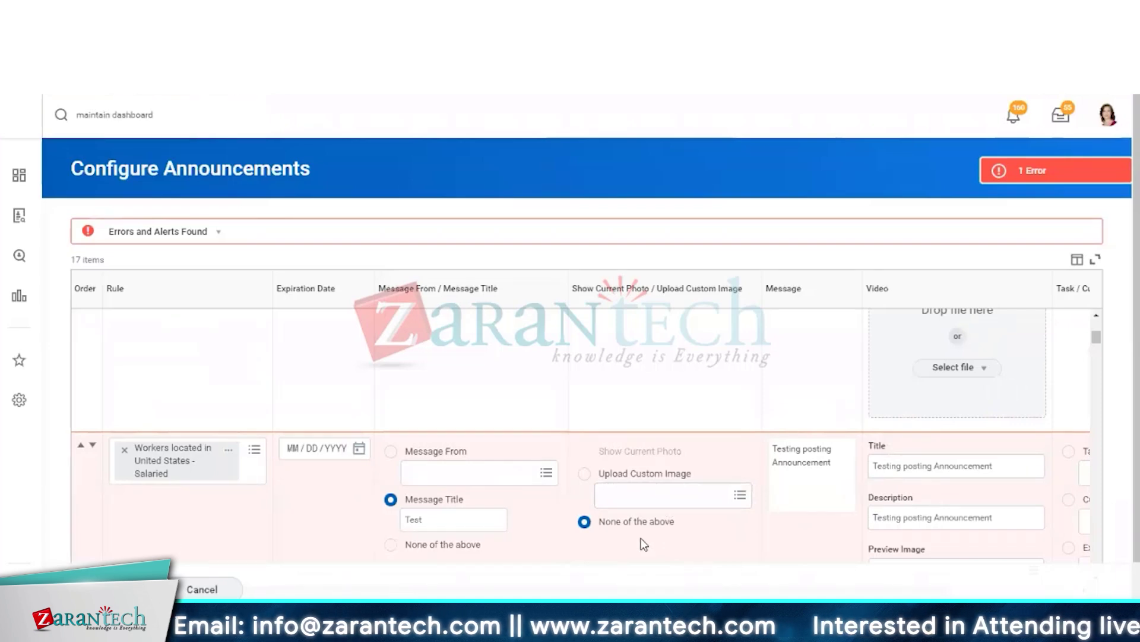
Clear the video title and video description of the new test announcement, using the enlarged grid, and restore the grid's normal size.
click(1096, 259)
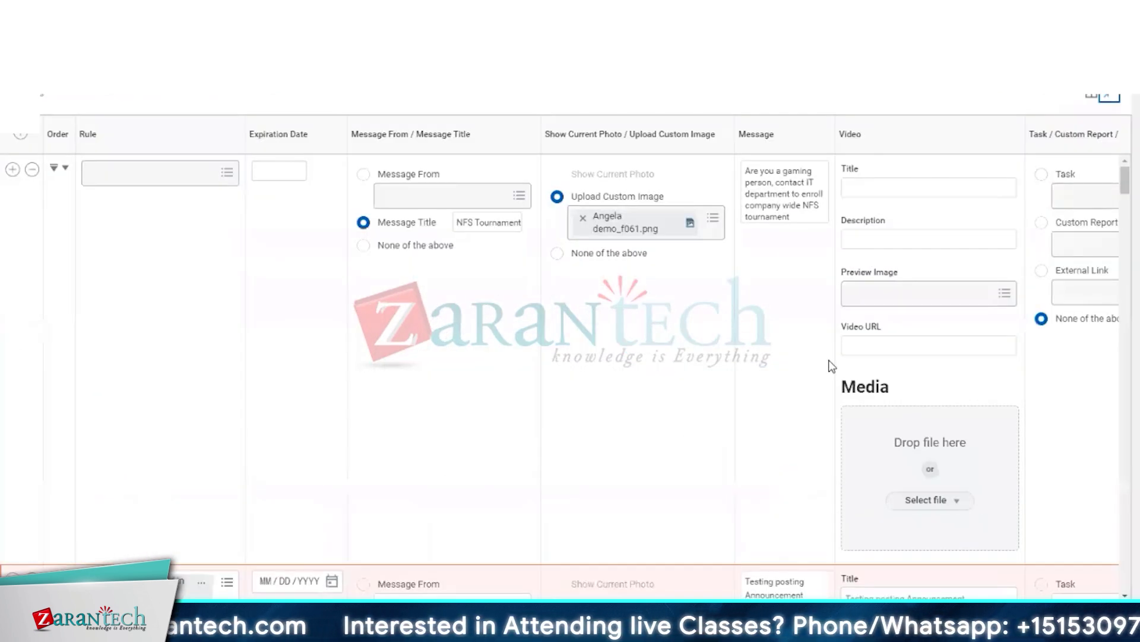
scroll(832, 366, down, 4)
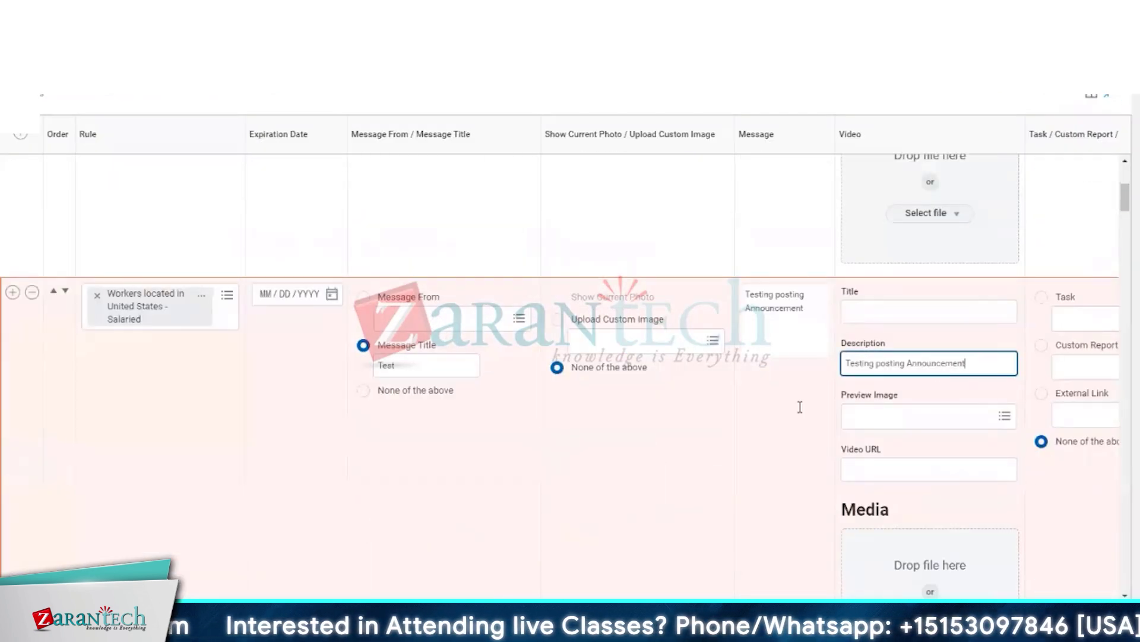
drag(969, 378, 804, 420)
key(BackSpace)
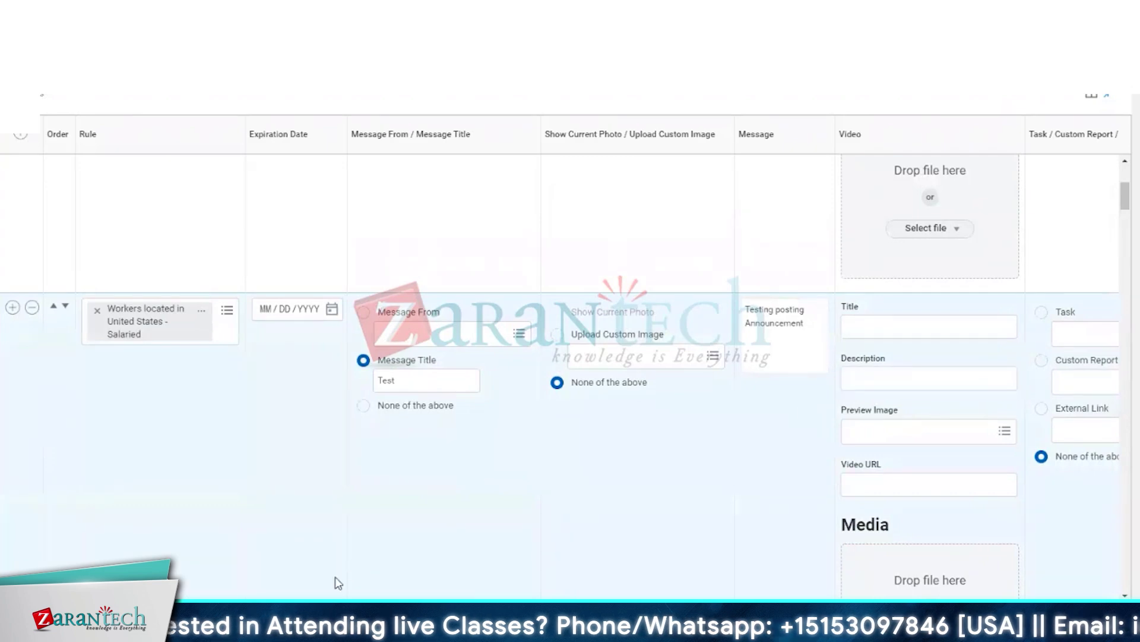
scroll(832, 357, down, 4)
click(1108, 96)
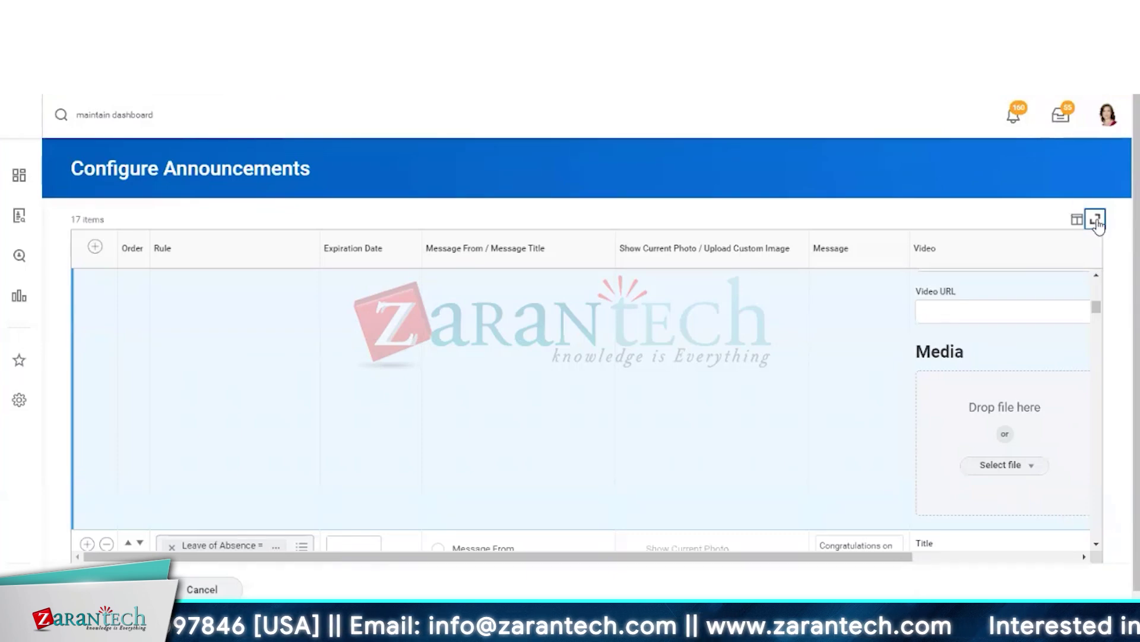
click(1098, 225)
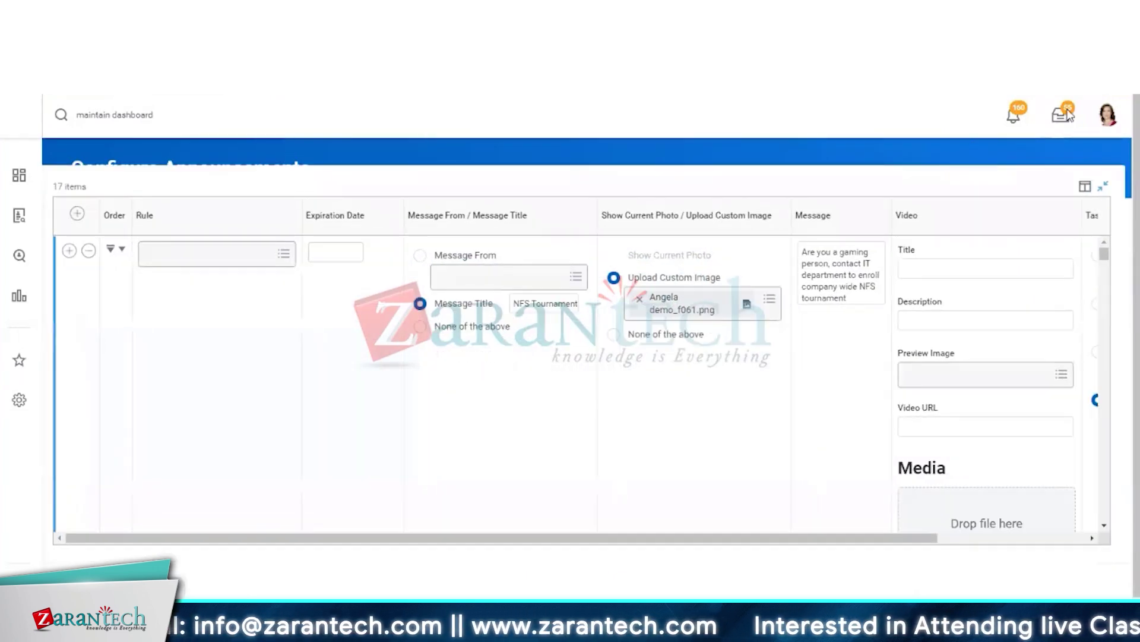
click(1115, 101)
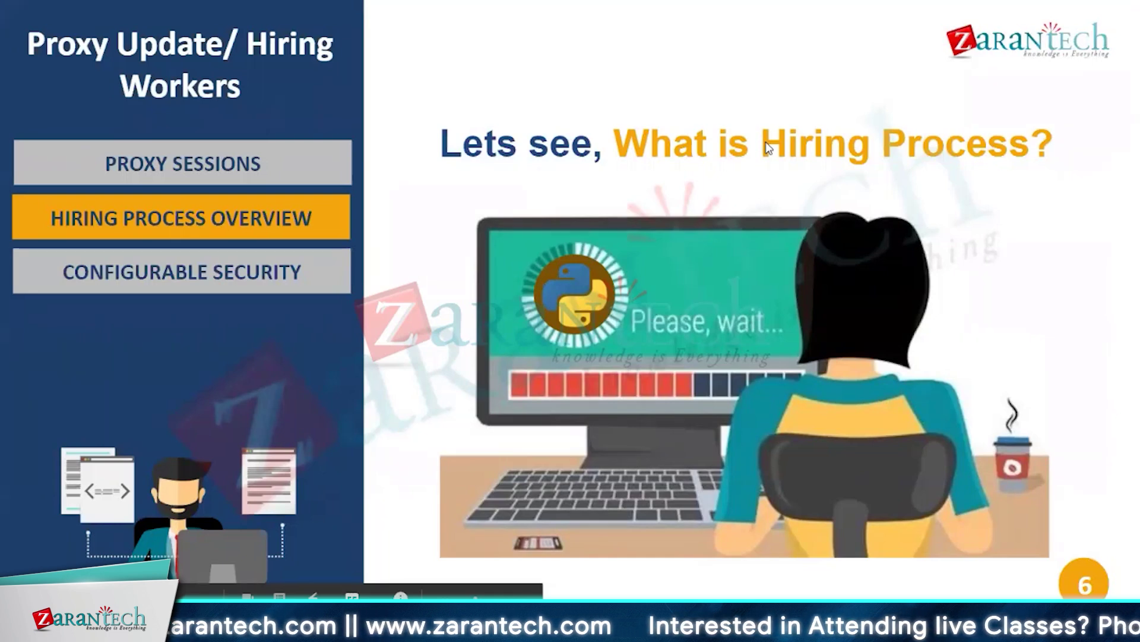
key(Right)
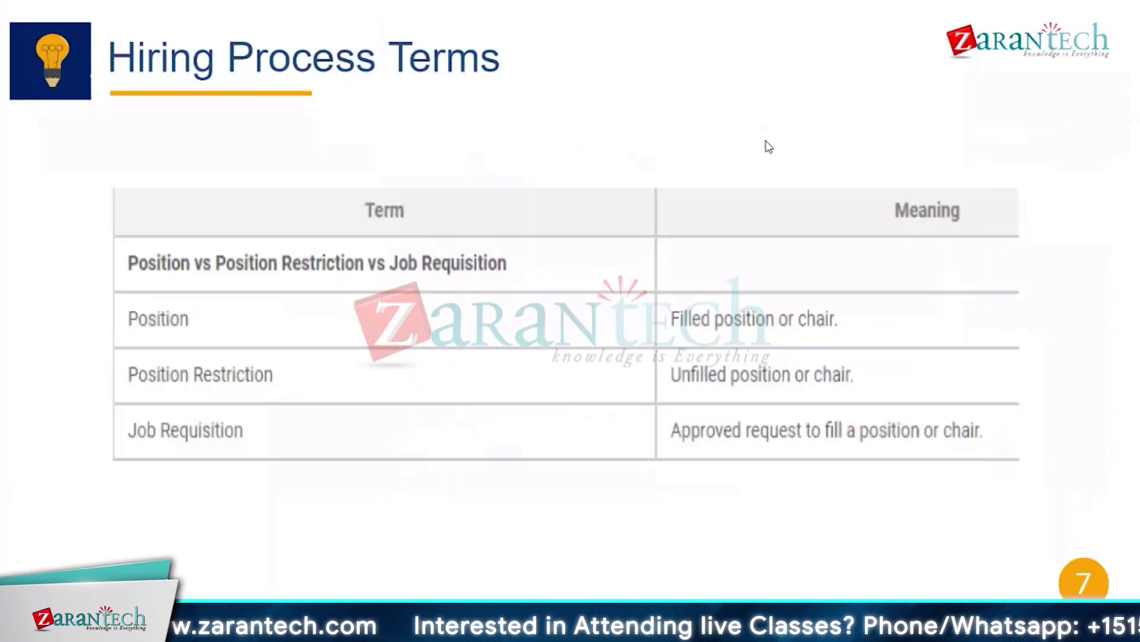
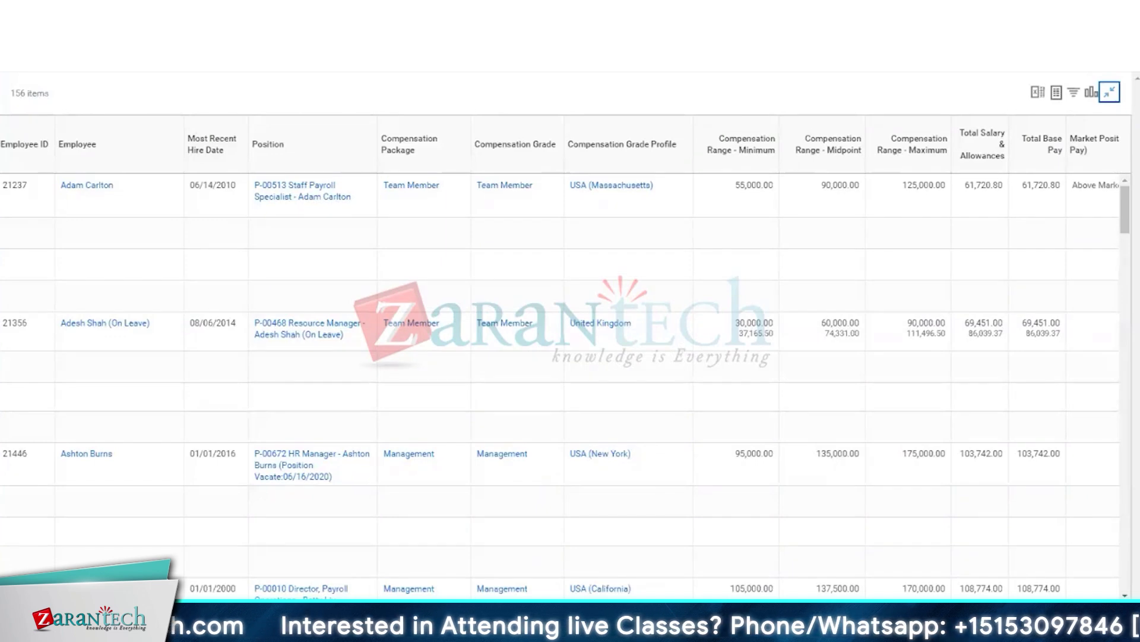
Examine the compensation range minimum and the total salary and allowances of the first employee in the compensation spreadsheet.
scroll(560, 386, right, 1)
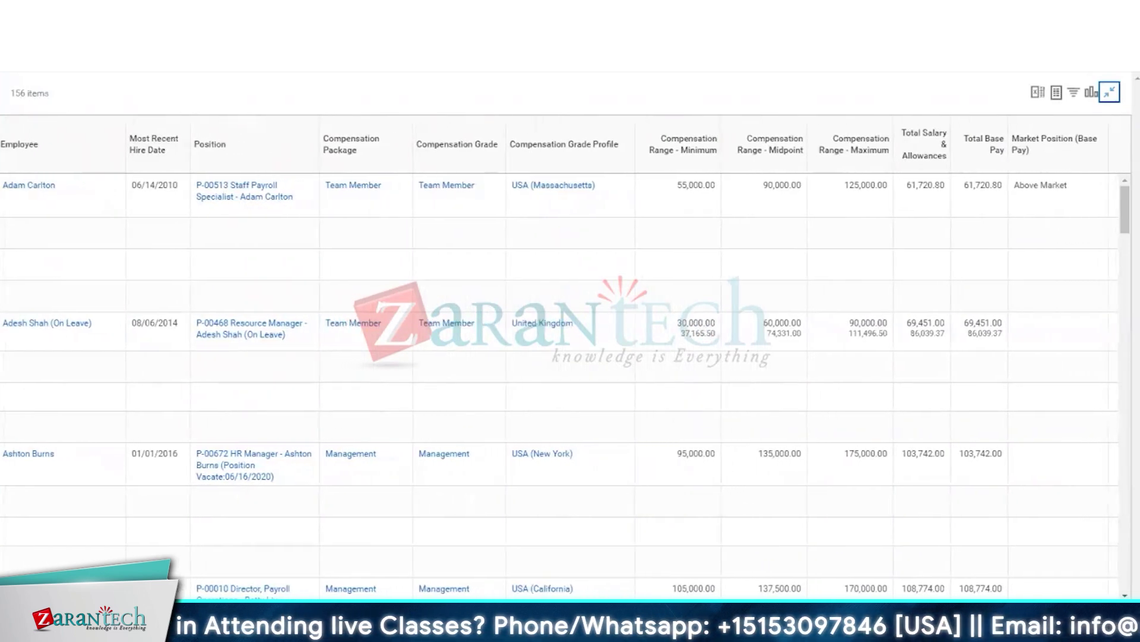
scroll(560, 356, right, 2)
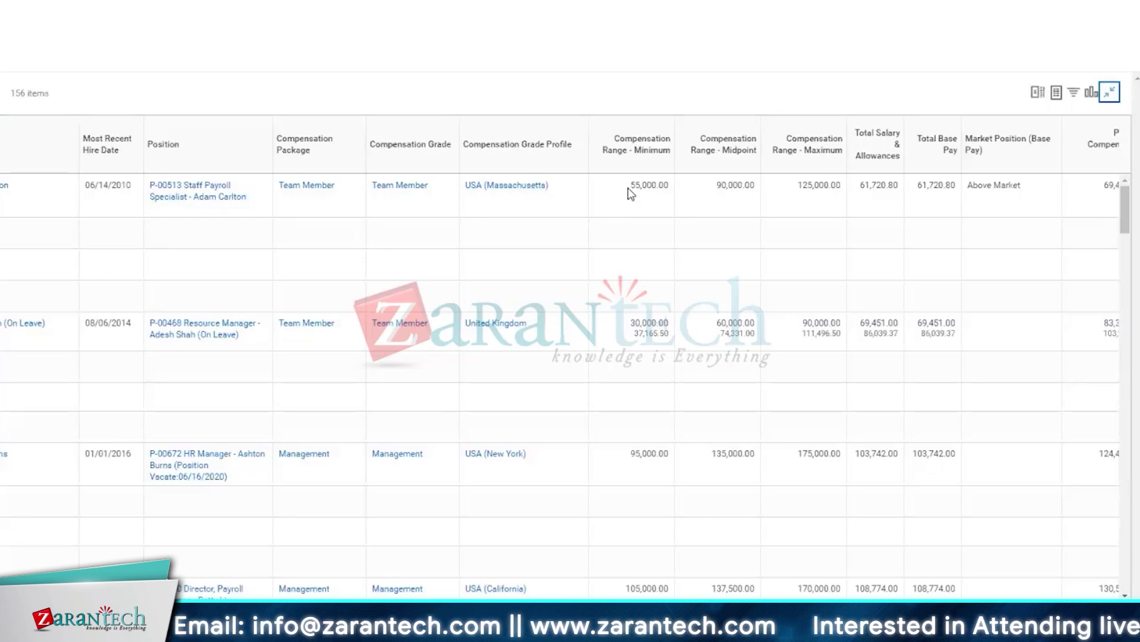
drag(630, 185, 673, 190)
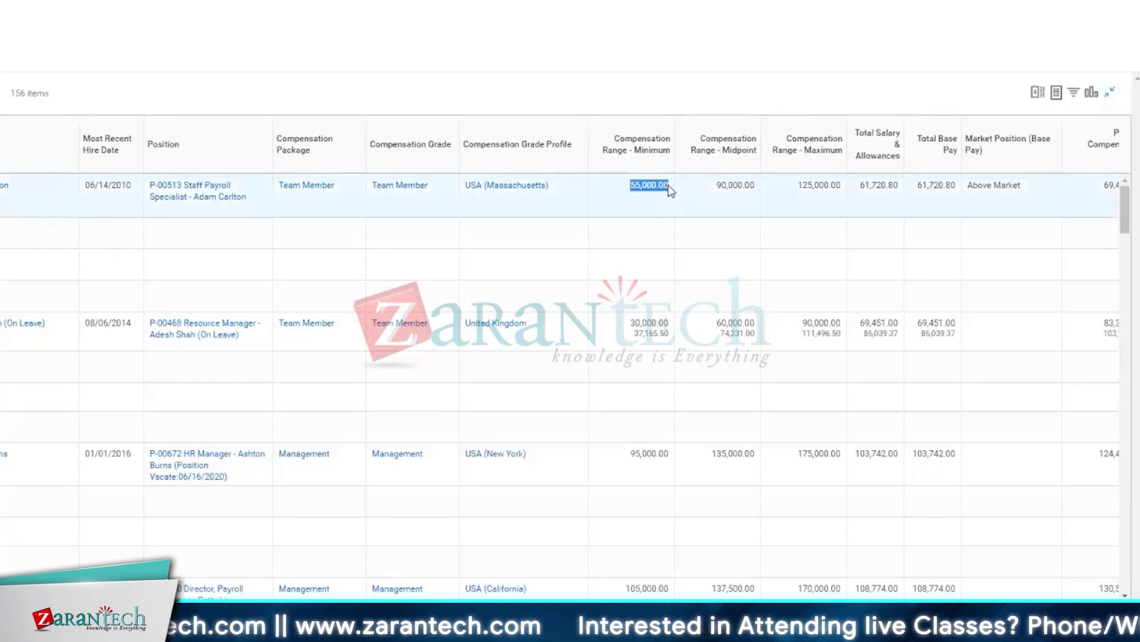
click(545, 200)
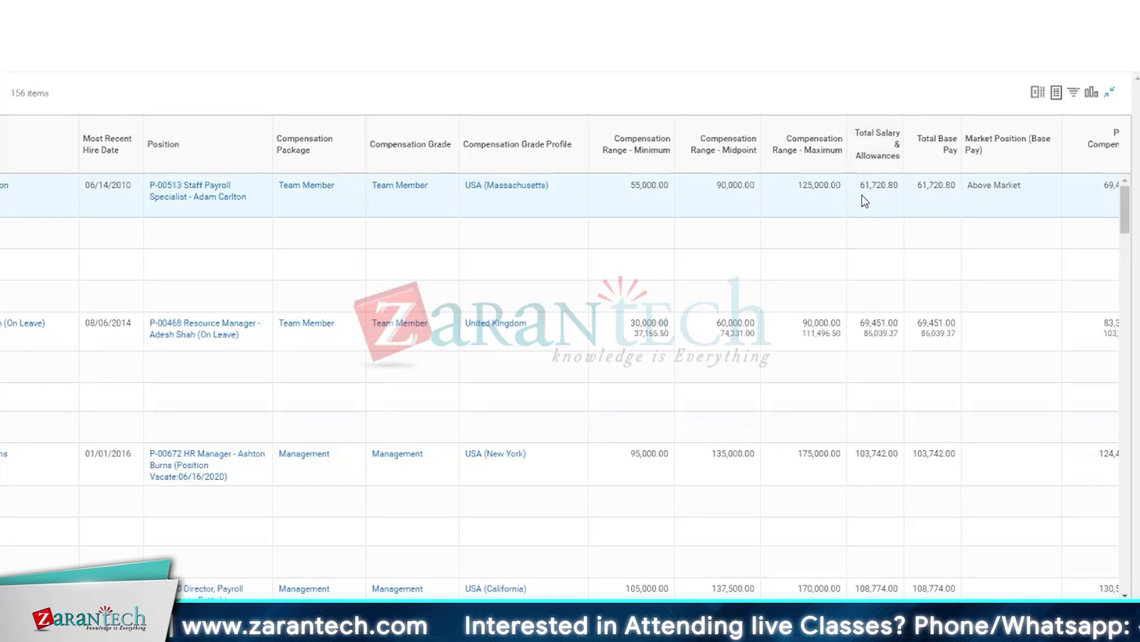
drag(865, 188, 886, 181)
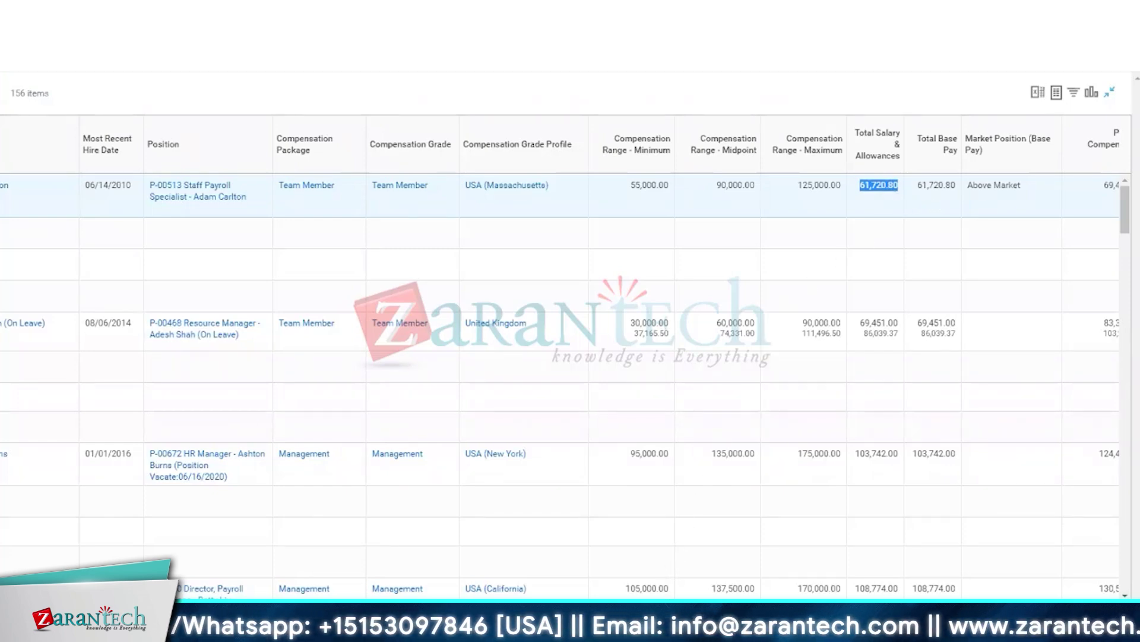
Examine the first employee's compa-ratio, range penetration and compensation plan assignments, including the compensation element and assignment details.
drag(657, 609, 857, 586)
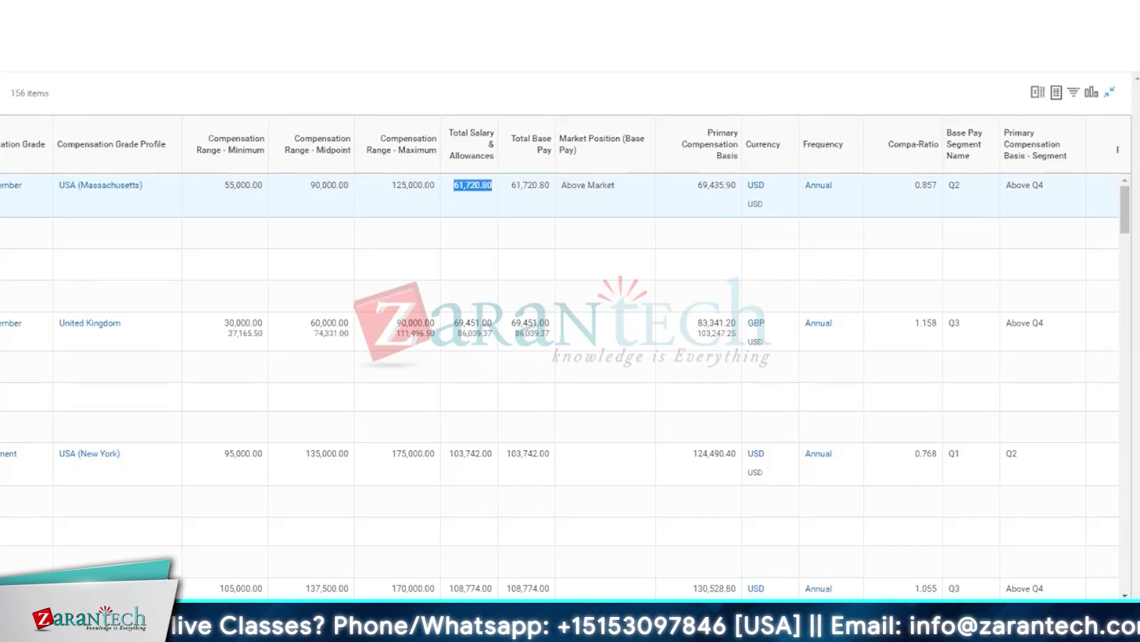
drag(879, 605, 1049, 585)
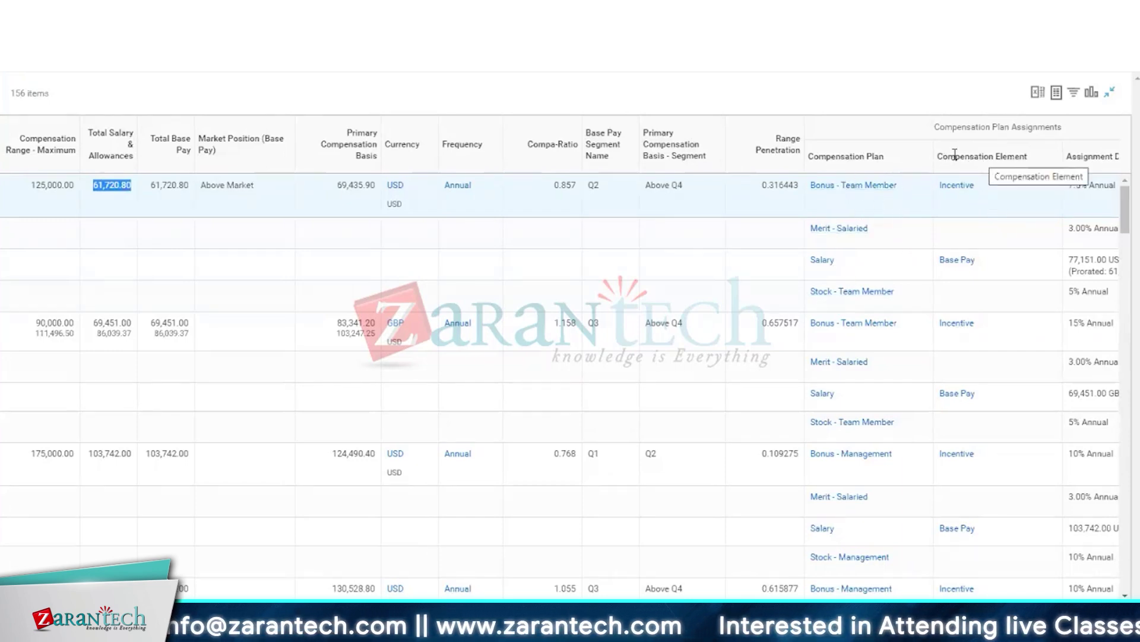
click(973, 152)
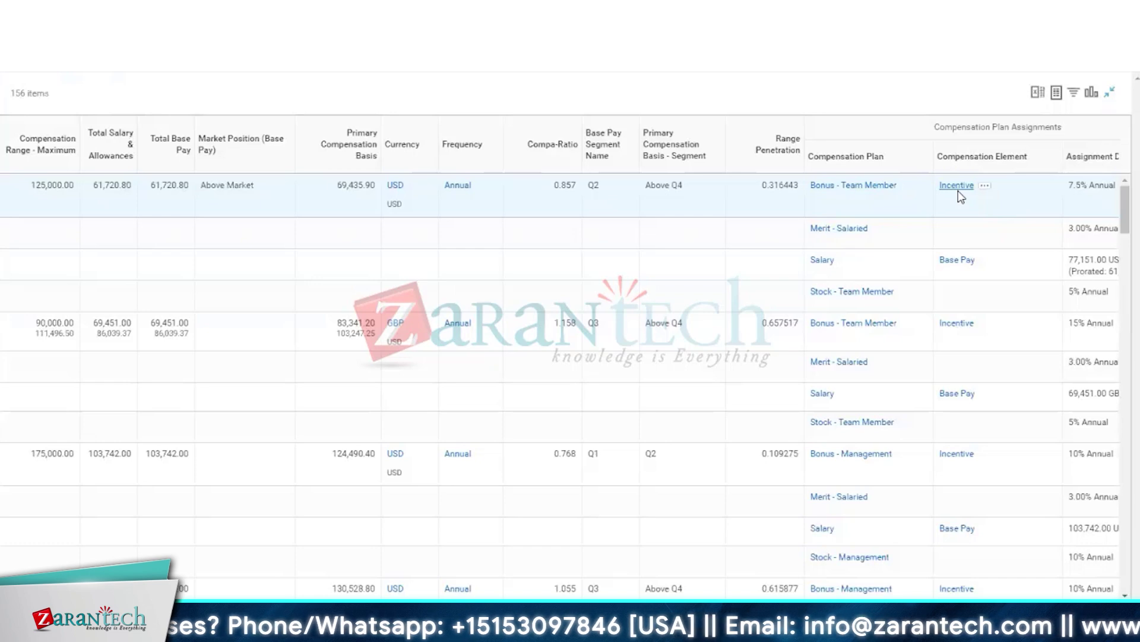
drag(1083, 156, 1056, 156)
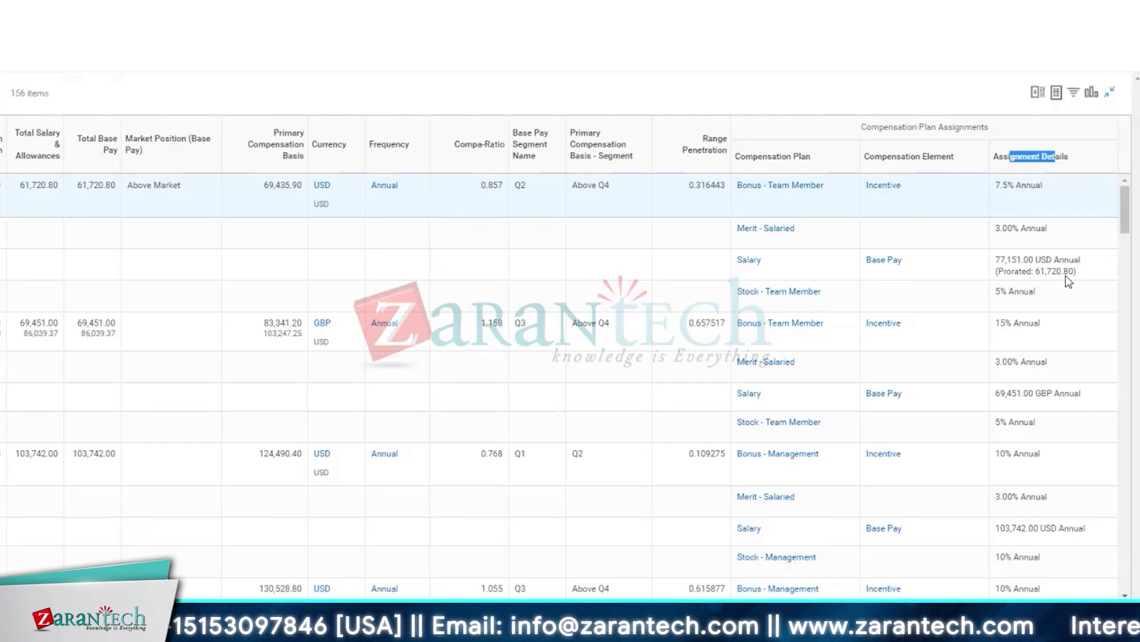
drag(1049, 291, 1044, 184)
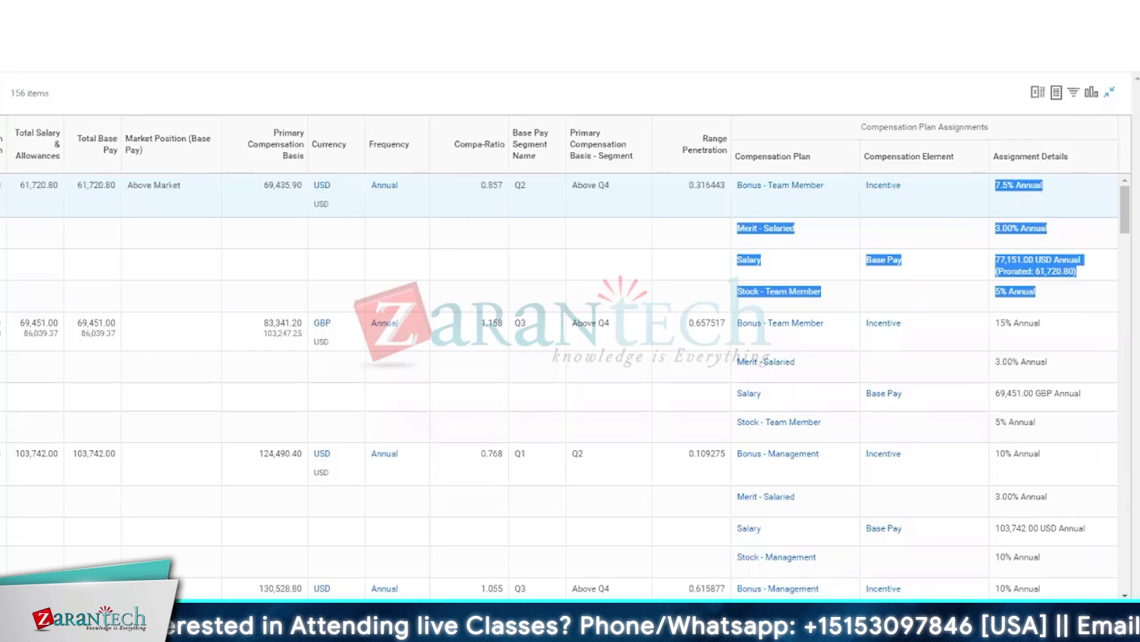
Open the profile of the first employee in the compensation spreadsheet in a new tab.
scroll(559, 356, left, 10)
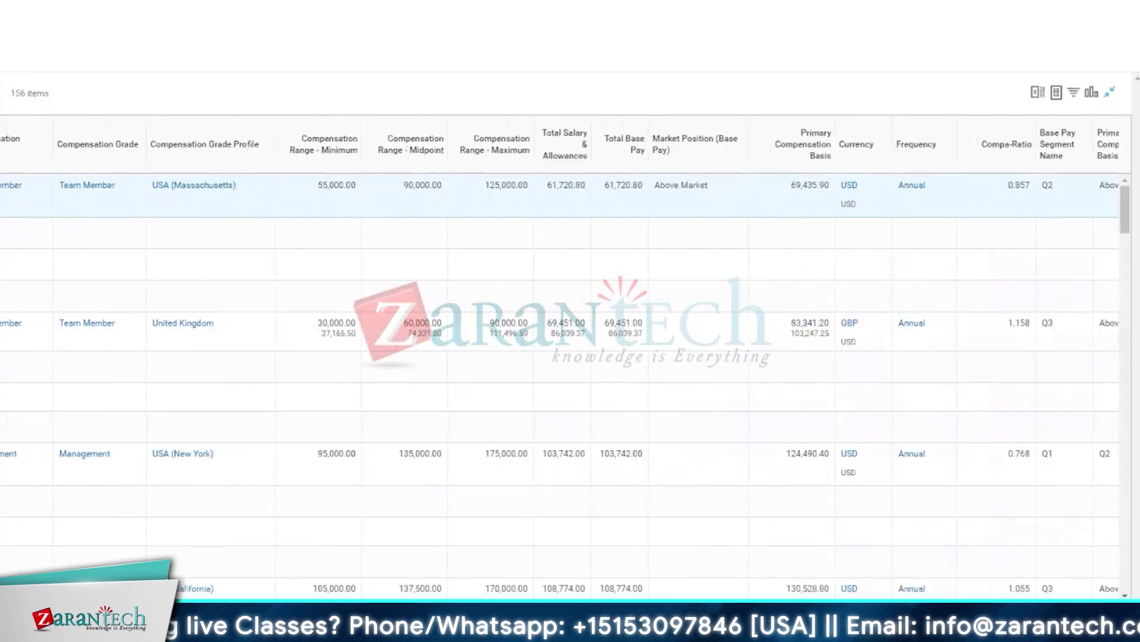
scroll(559, 356, left, 7)
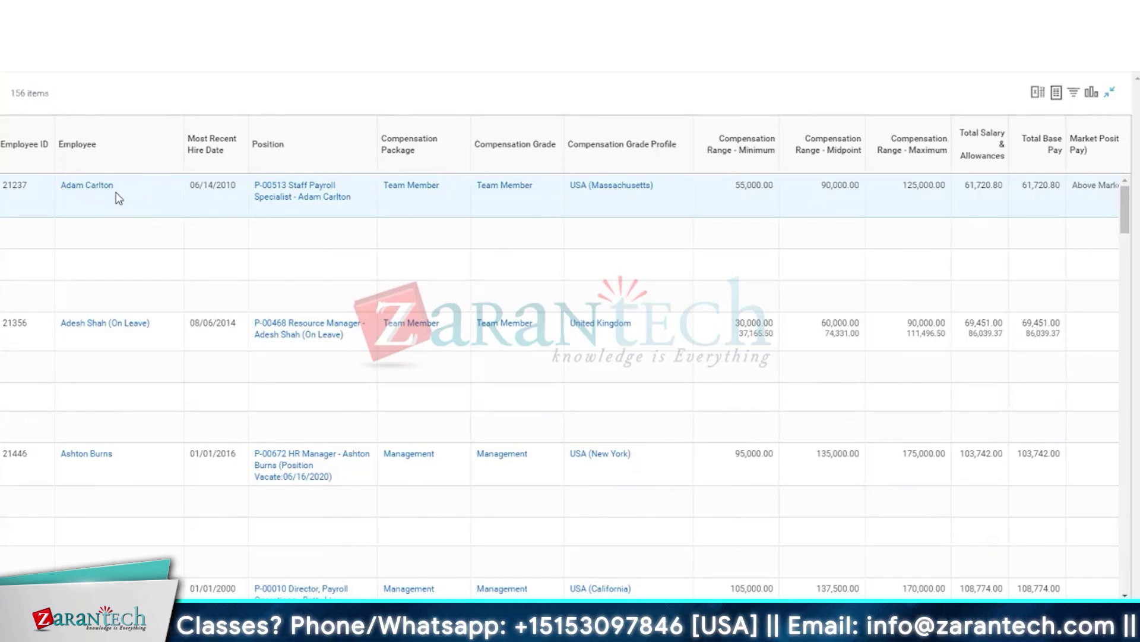
mouse_move(122, 185)
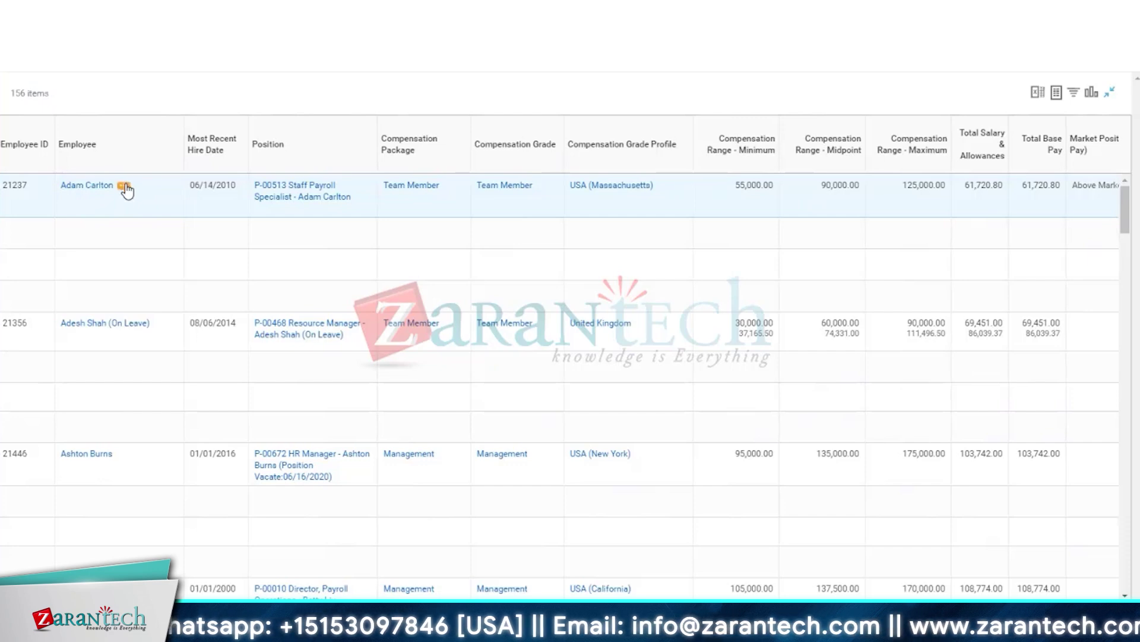
click(123, 187)
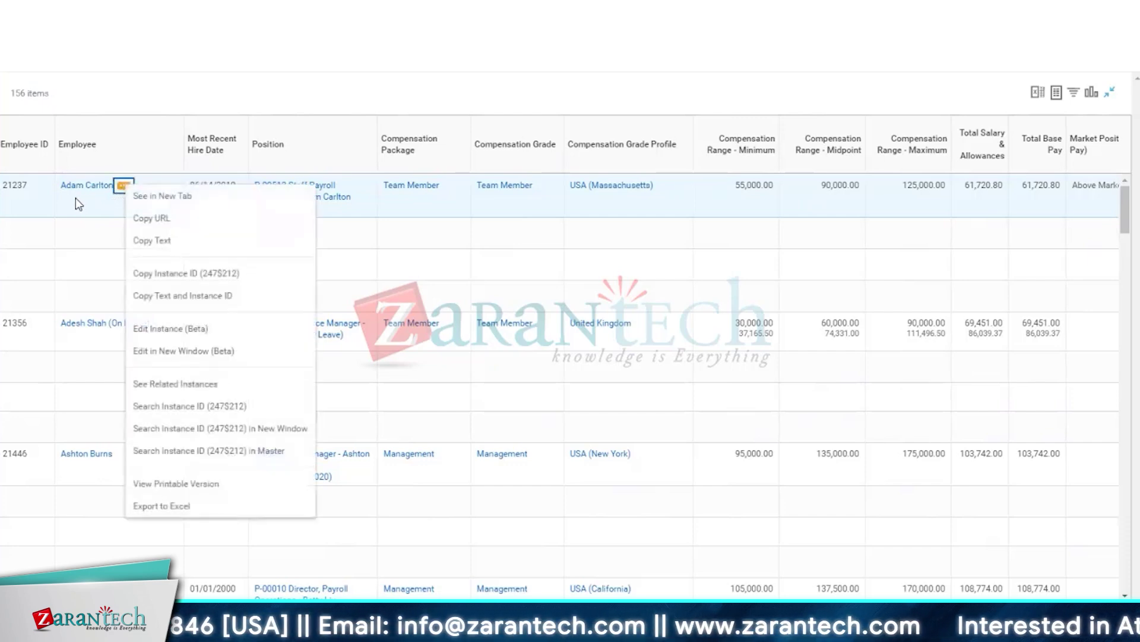
click(165, 201)
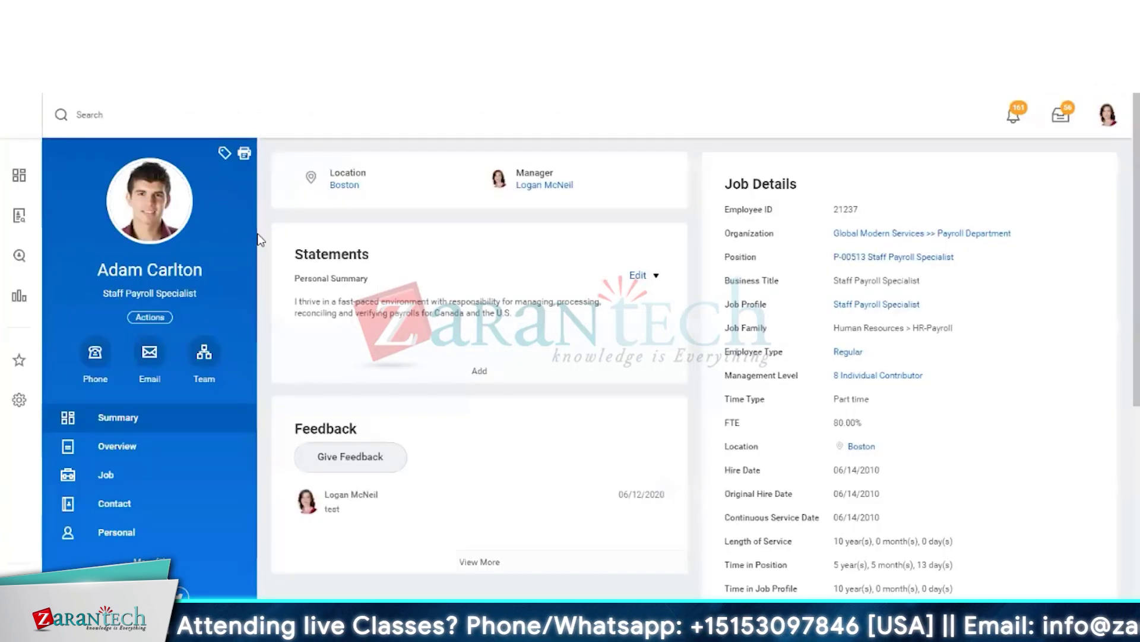
Show the Compensation details within the compensation section of the employee's profile.
scroll(259, 239, down, 3)
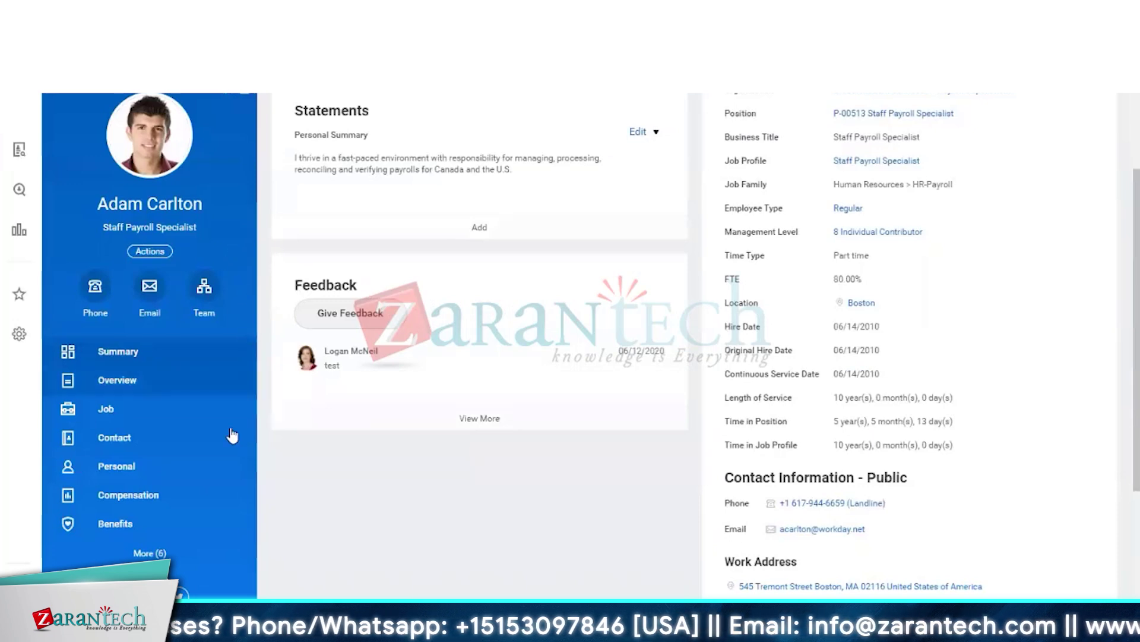
click(119, 496)
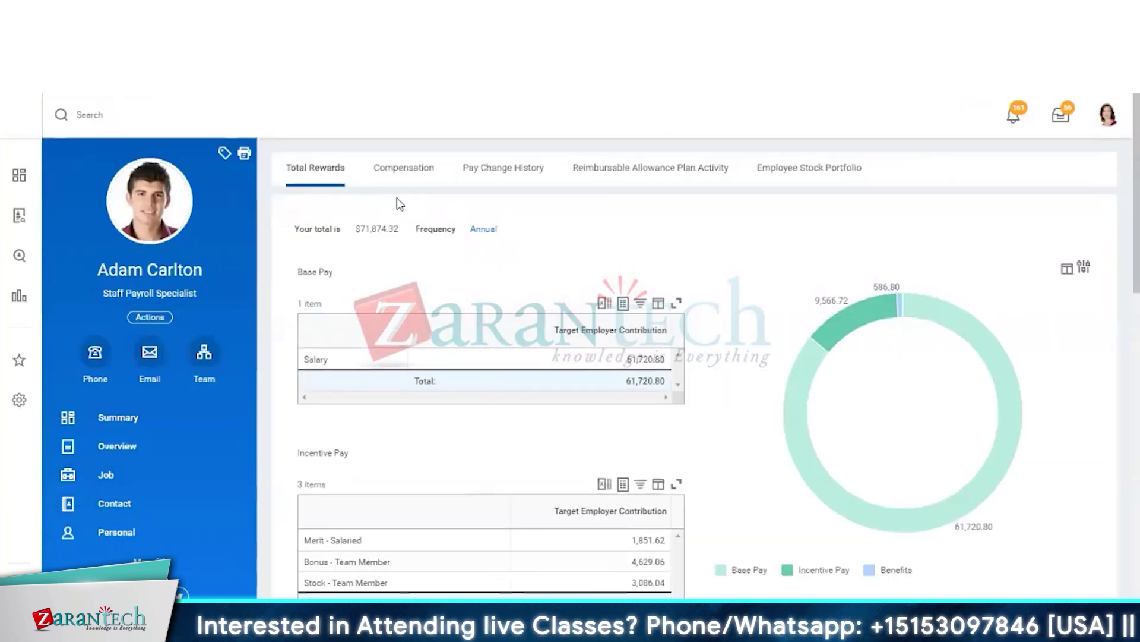
click(415, 169)
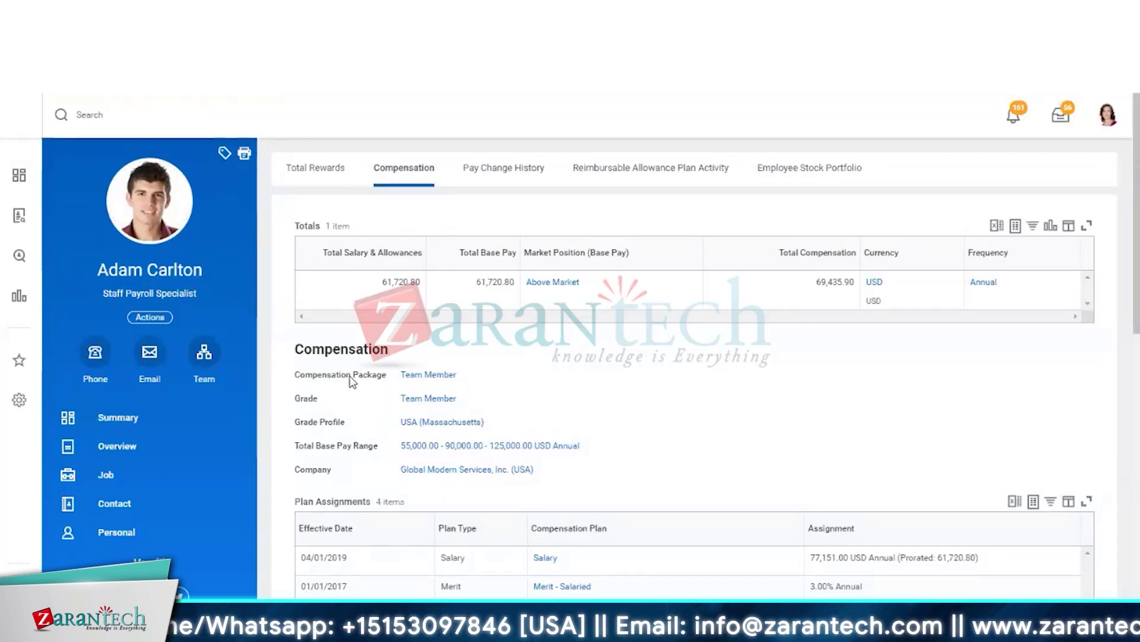
Review the merit, bonus and stock assignments among the employee's compensation plan assignments.
scroll(703, 390, down, 5)
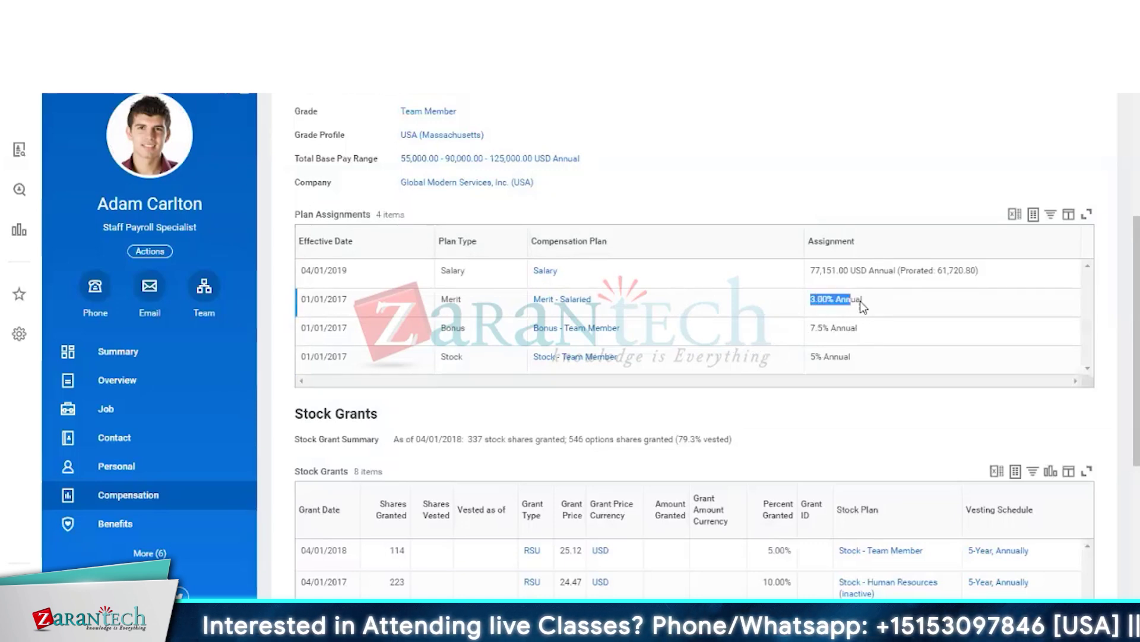
drag(863, 306, 880, 363)
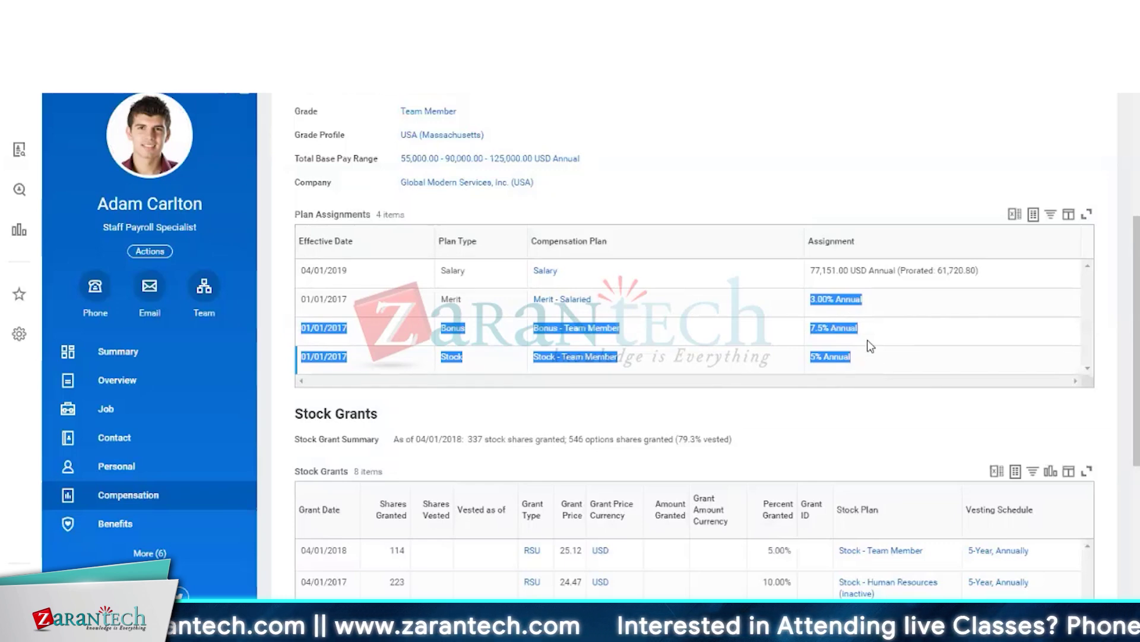
click(898, 343)
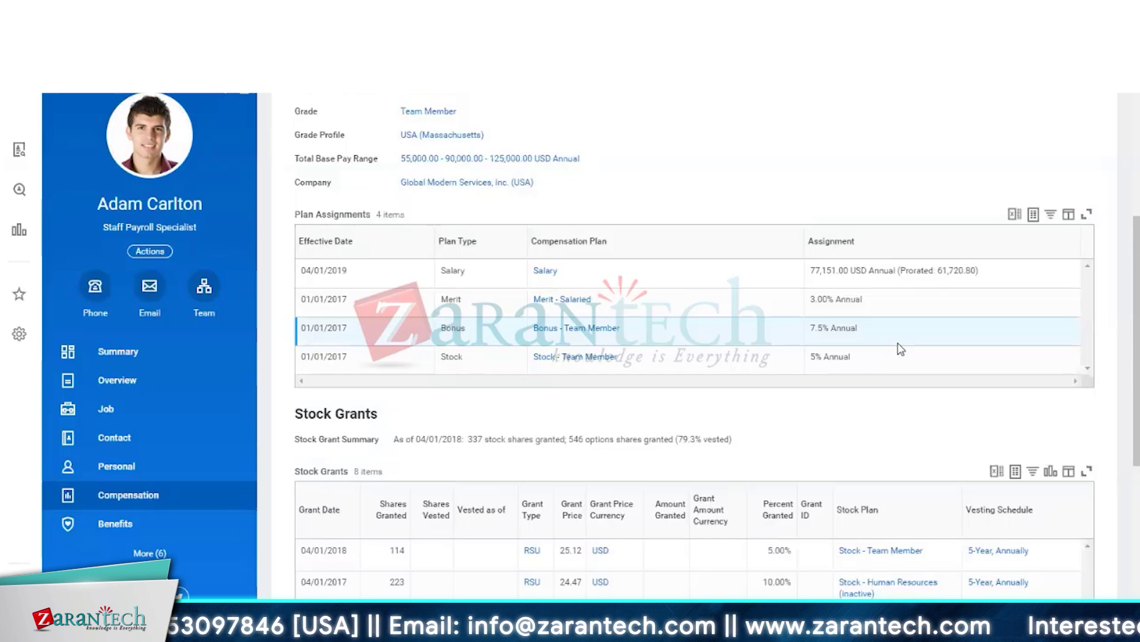
drag(885, 355, 811, 297)
scroll(823, 268, up, 2)
scroll(824, 271, up, 3)
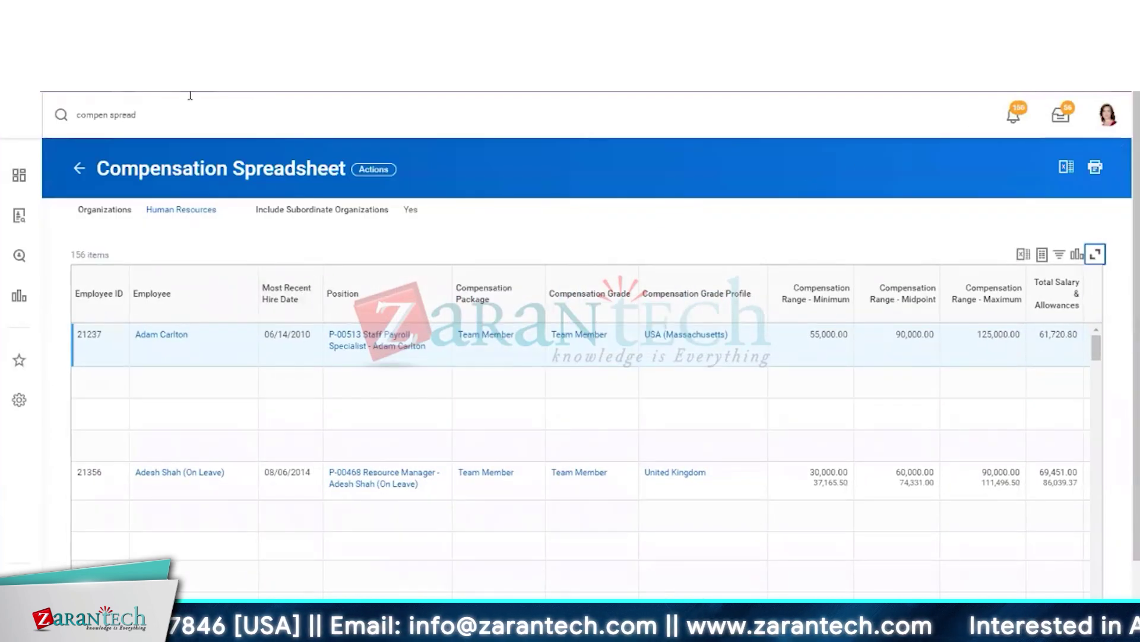
Return to the Compensation Spreadsheet page, search for "comp changes re" and open the Compensation Changes Report.
click(141, 115)
drag(142, 115, 75, 115)
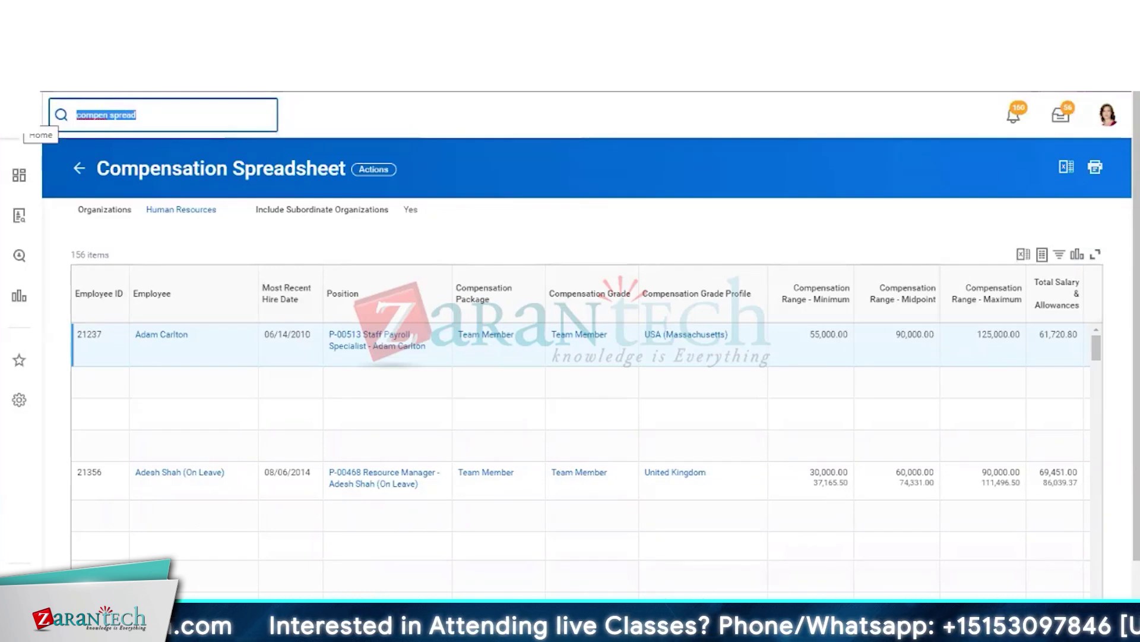
text(comp)
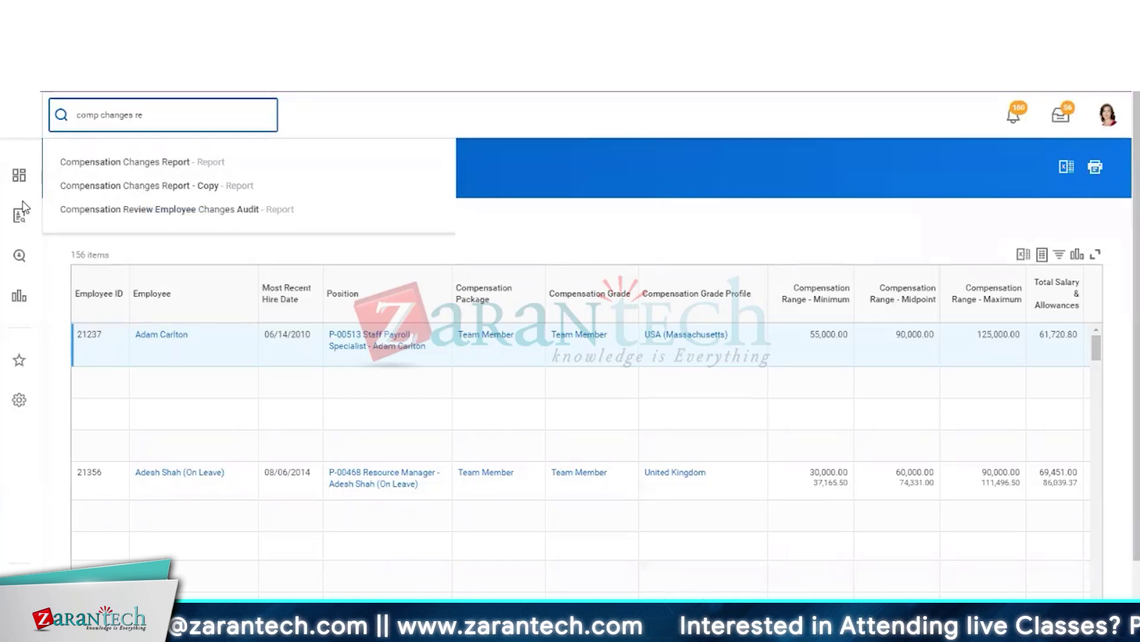
click(160, 163)
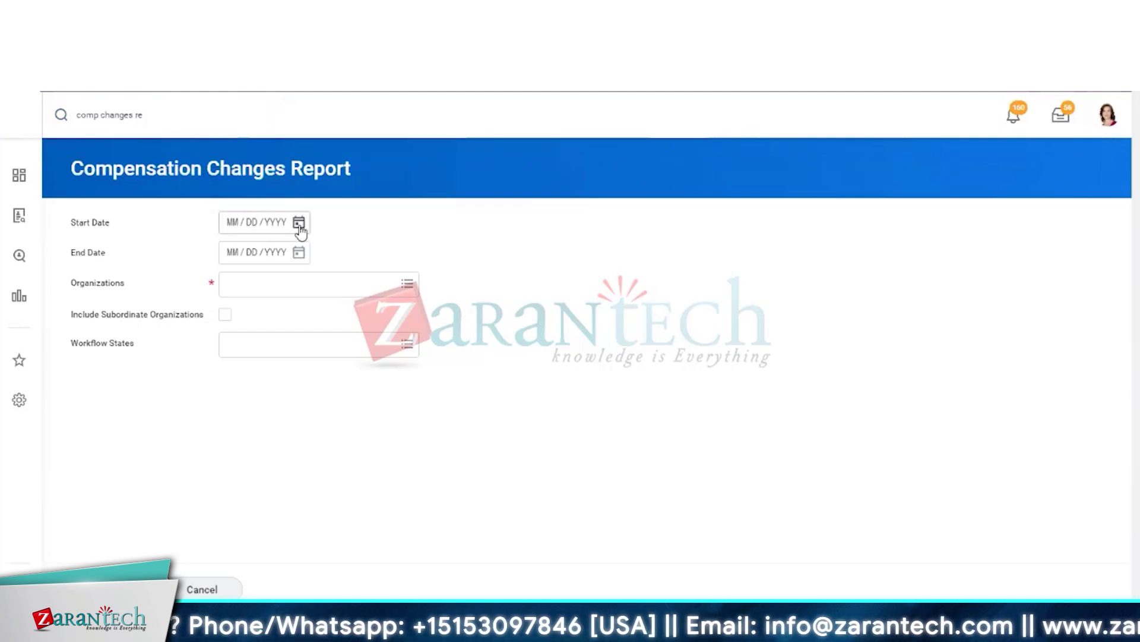
Open the Start Date calendar for the Compensation Changes Report.
click(299, 223)
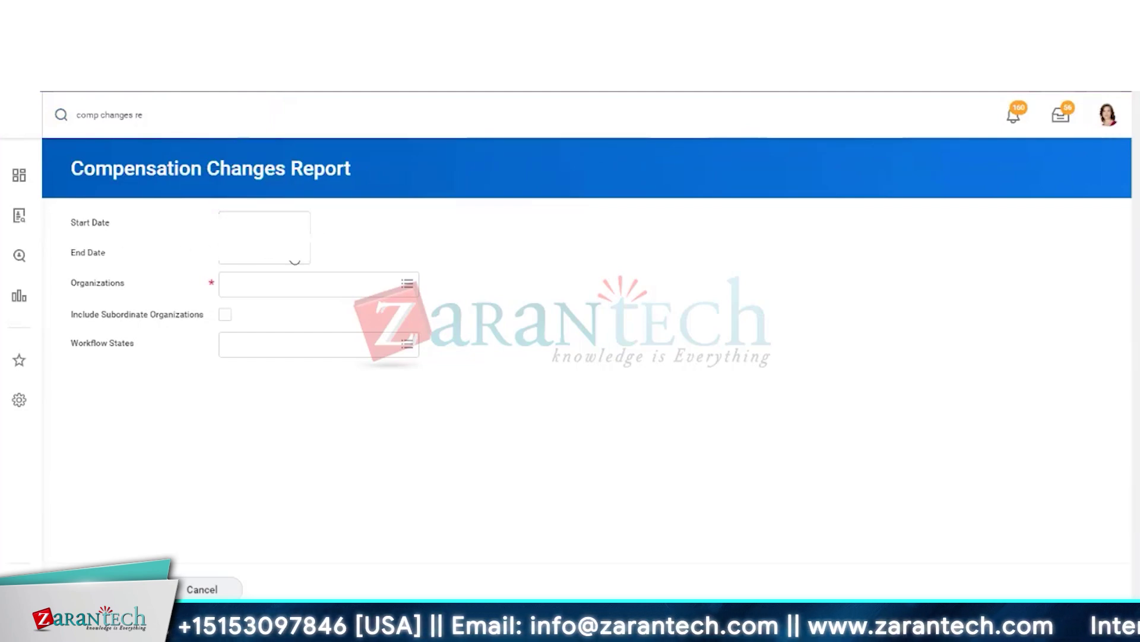
click(300, 223)
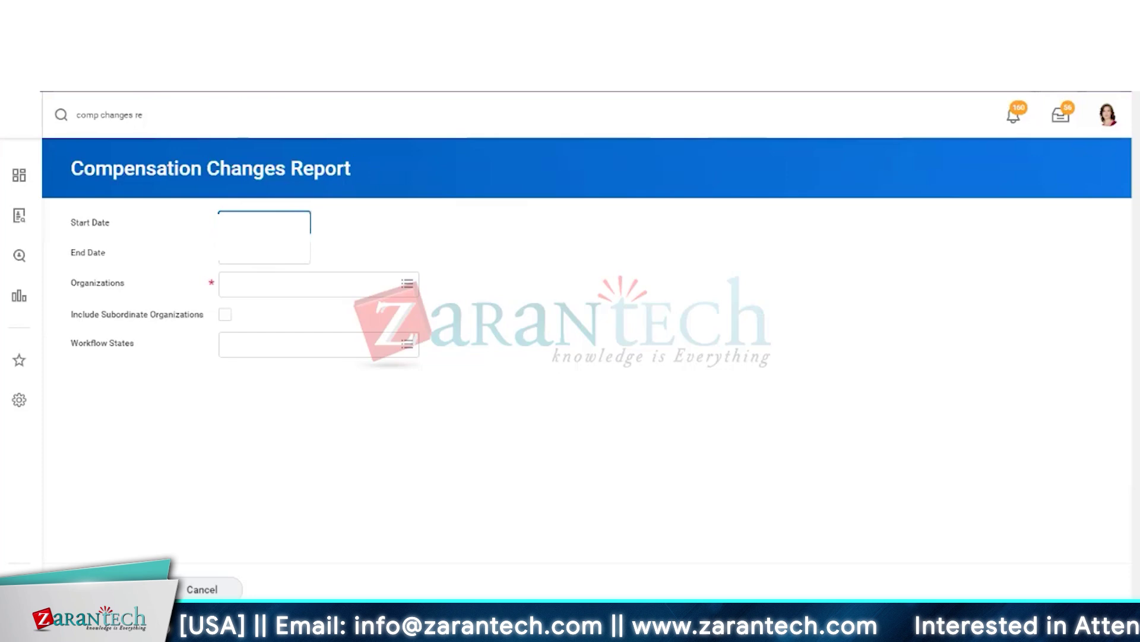
click(301, 224)
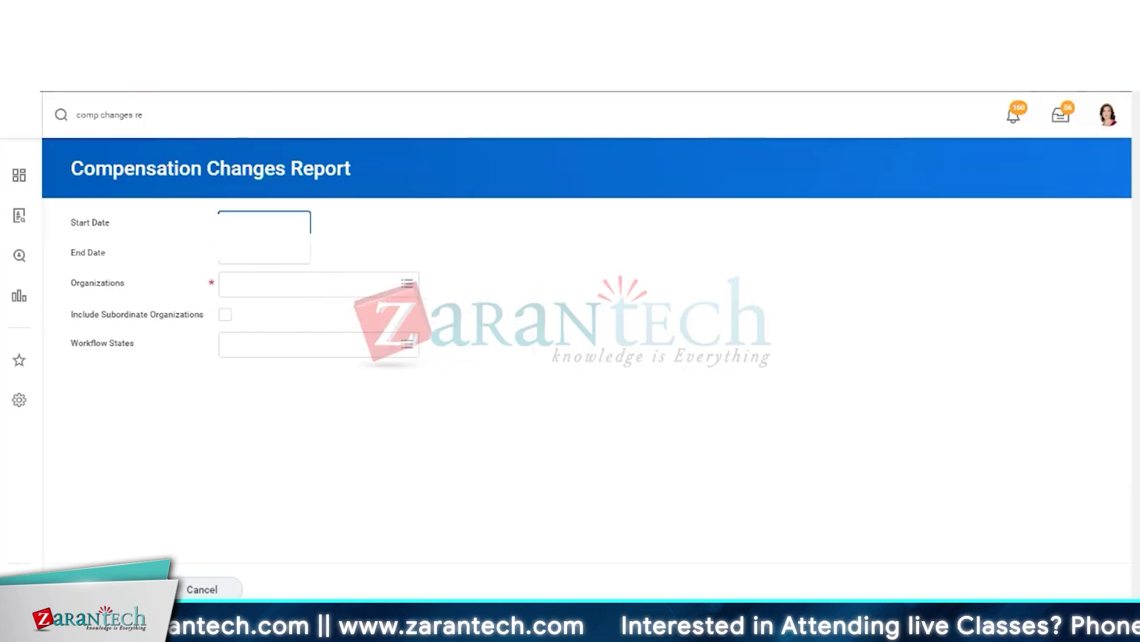
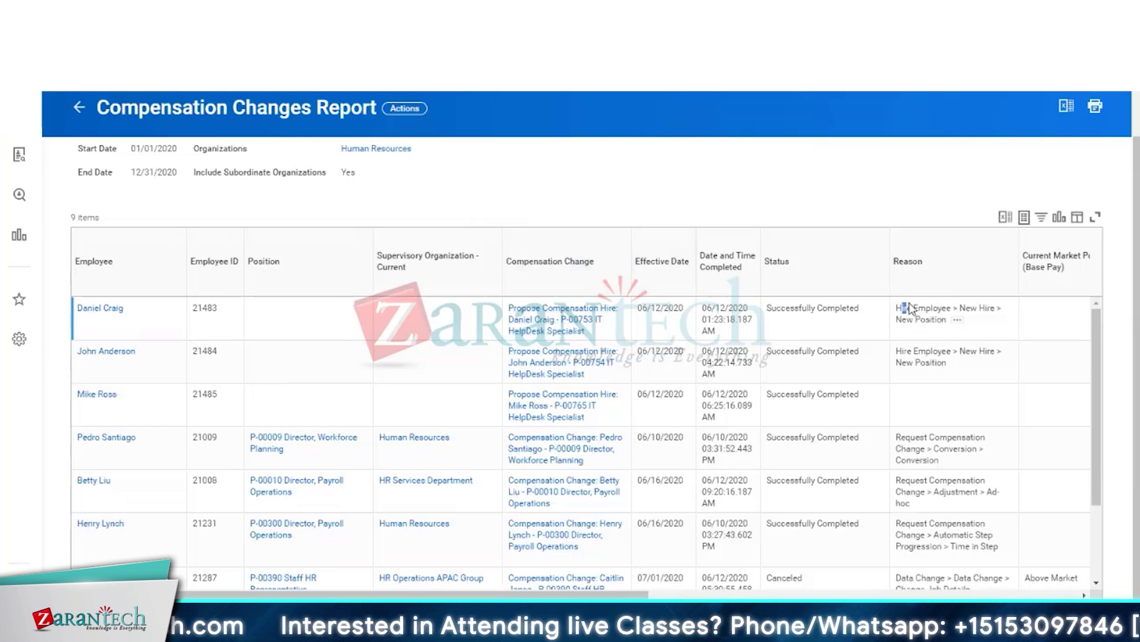
Examine the change reasons, effective dates, statuses, and current and proposed pay columns across the Compensation Changes Report.
drag(909, 308, 977, 305)
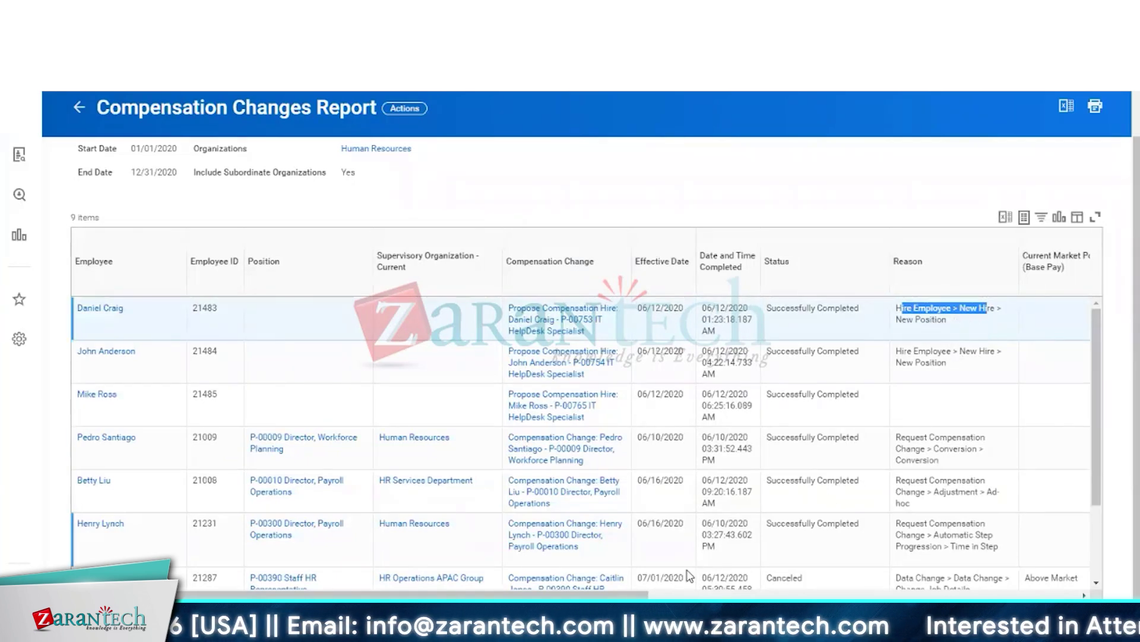
drag(638, 594, 1013, 502)
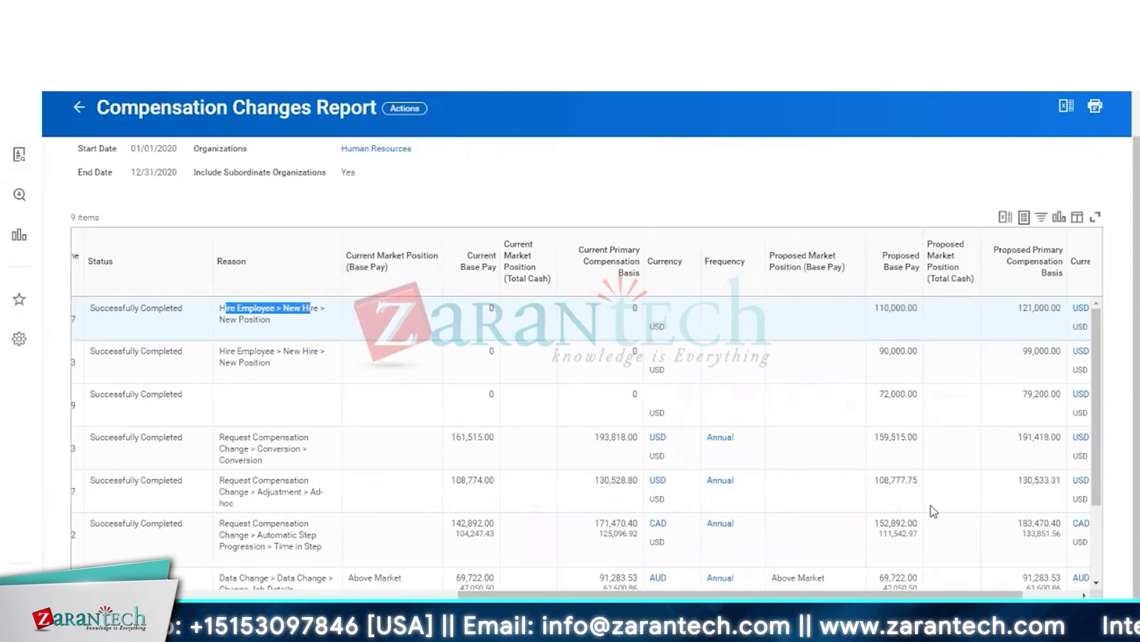
drag(968, 595, 792, 596)
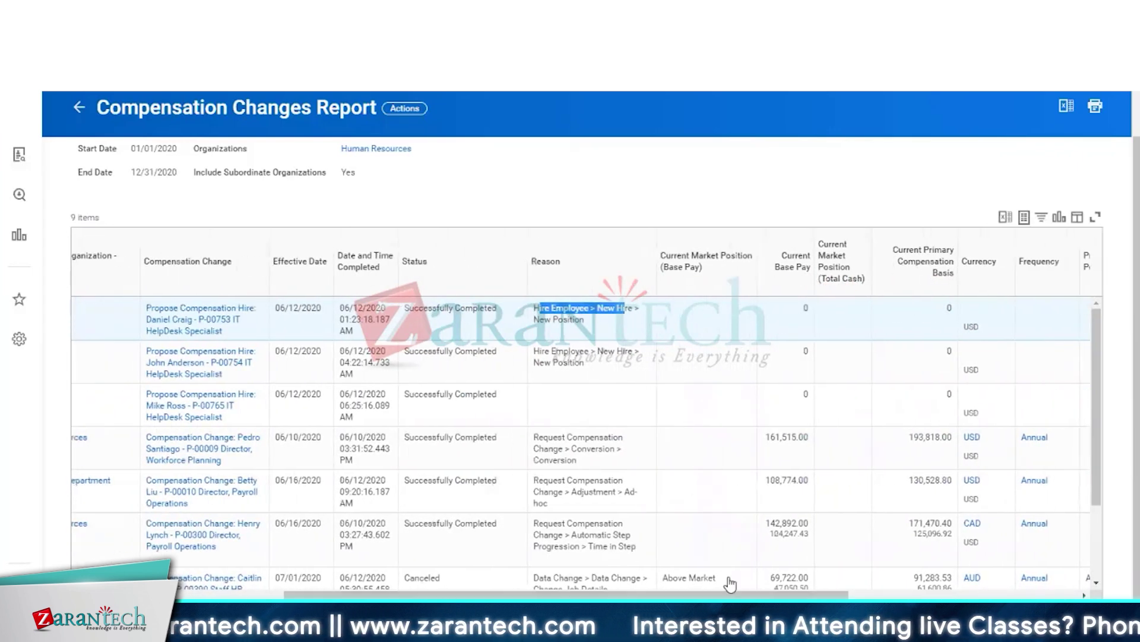
click(603, 507)
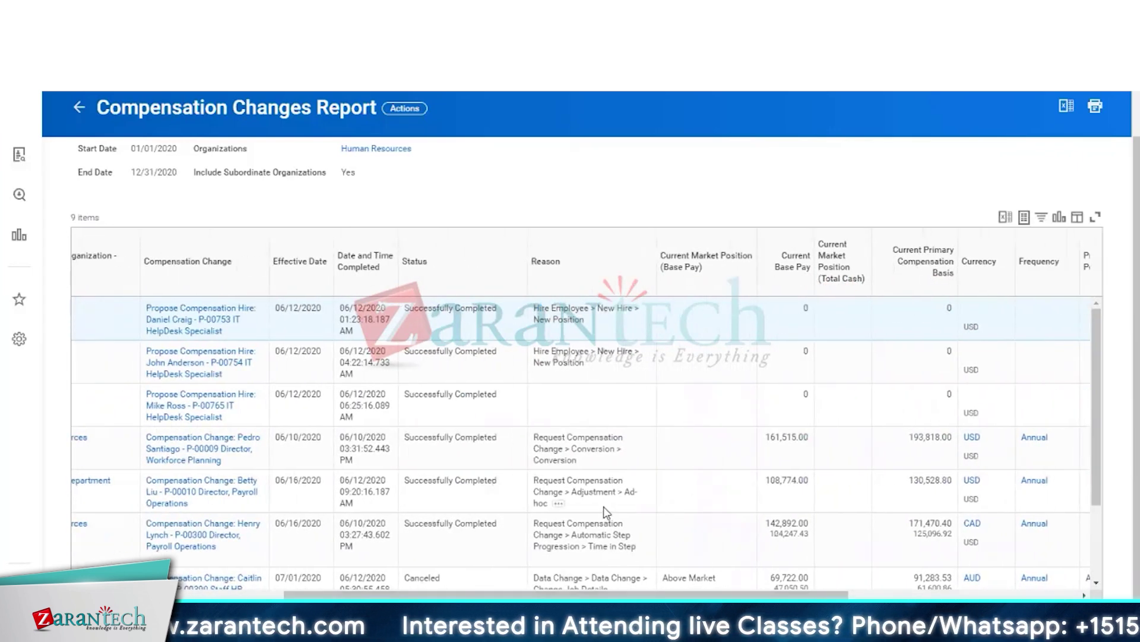
drag(751, 597, 535, 596)
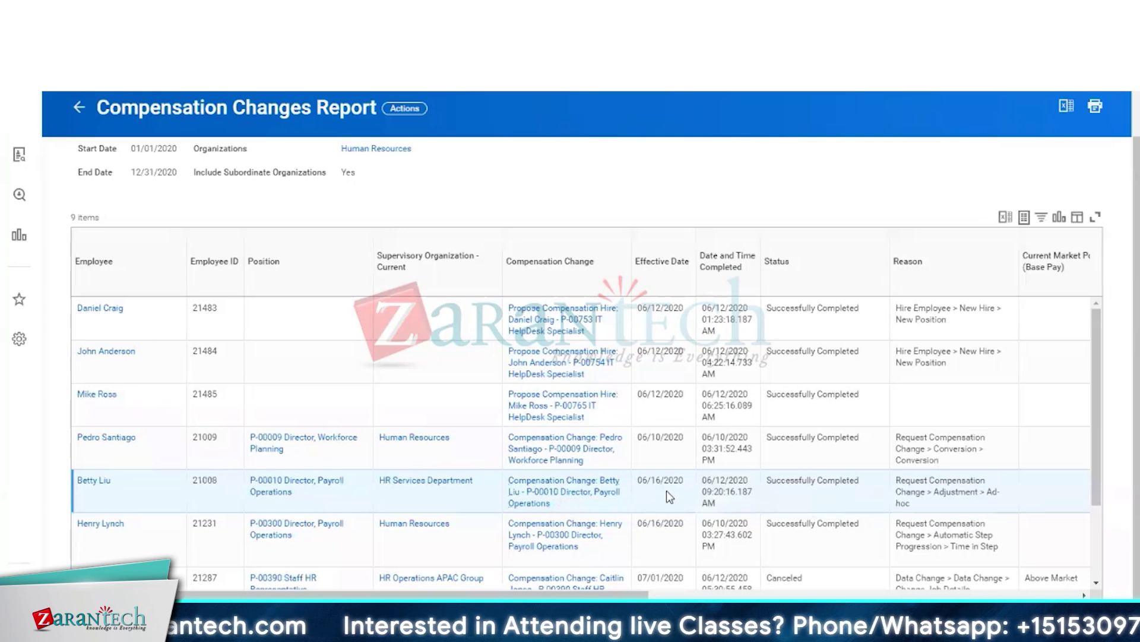
drag(597, 594, 710, 593)
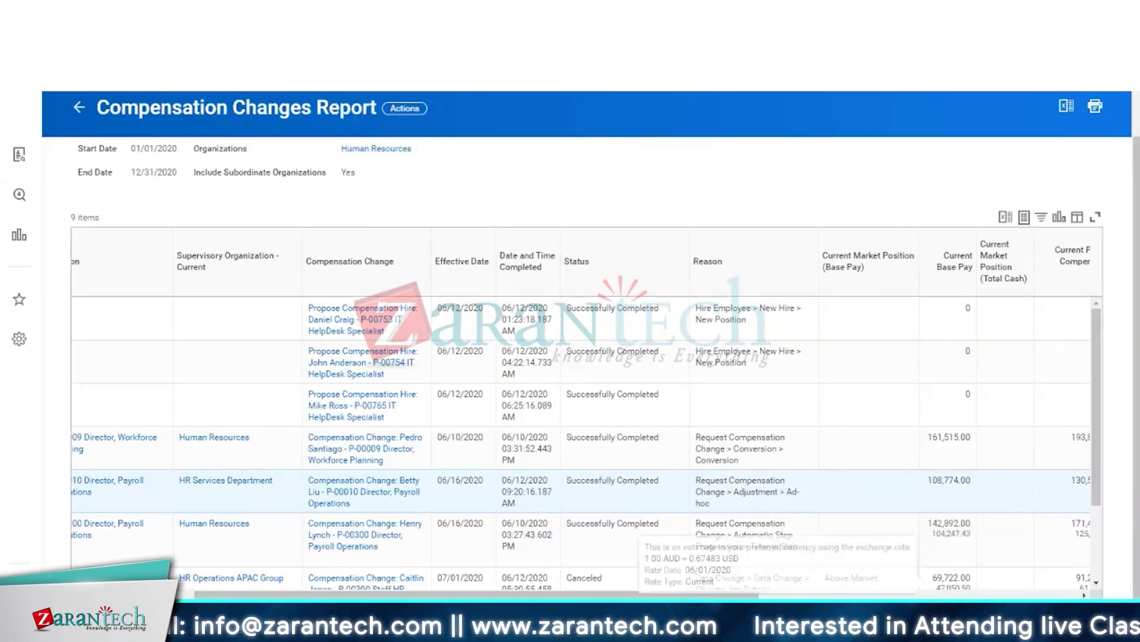
drag(736, 594, 921, 565)
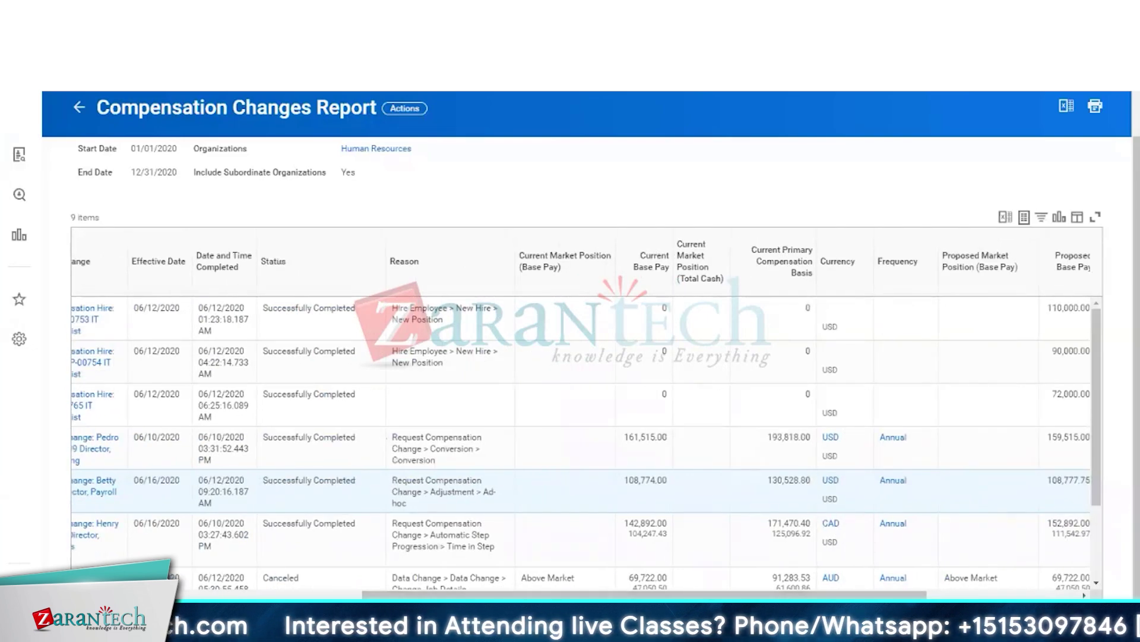
drag(861, 593, 484, 533)
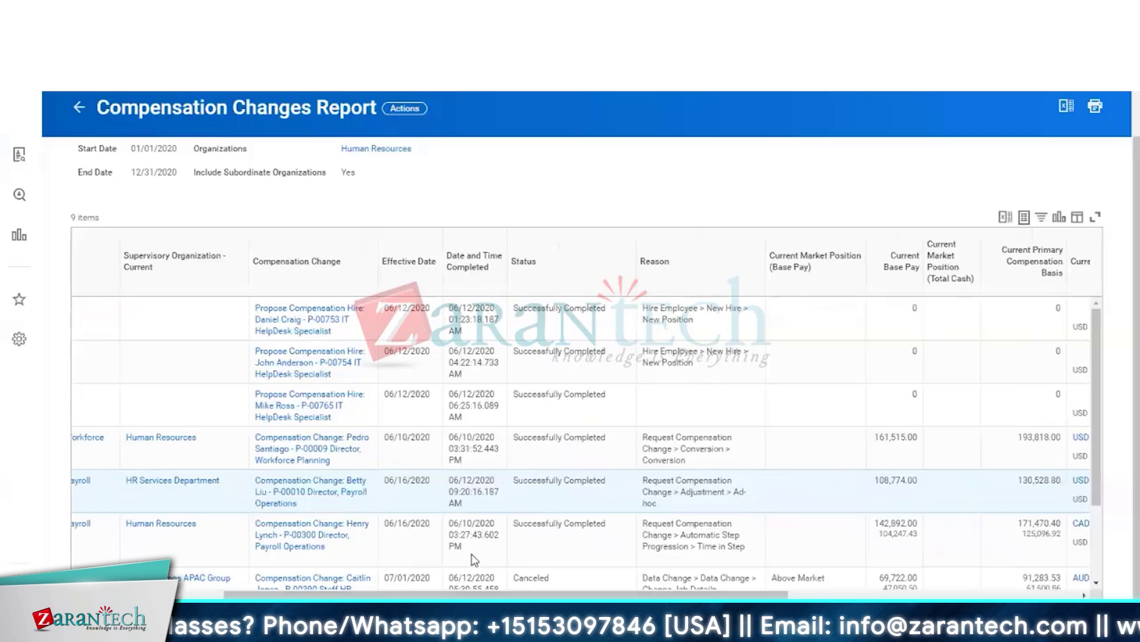
Check the related actions available for the Compensation Changes Report.
click(405, 108)
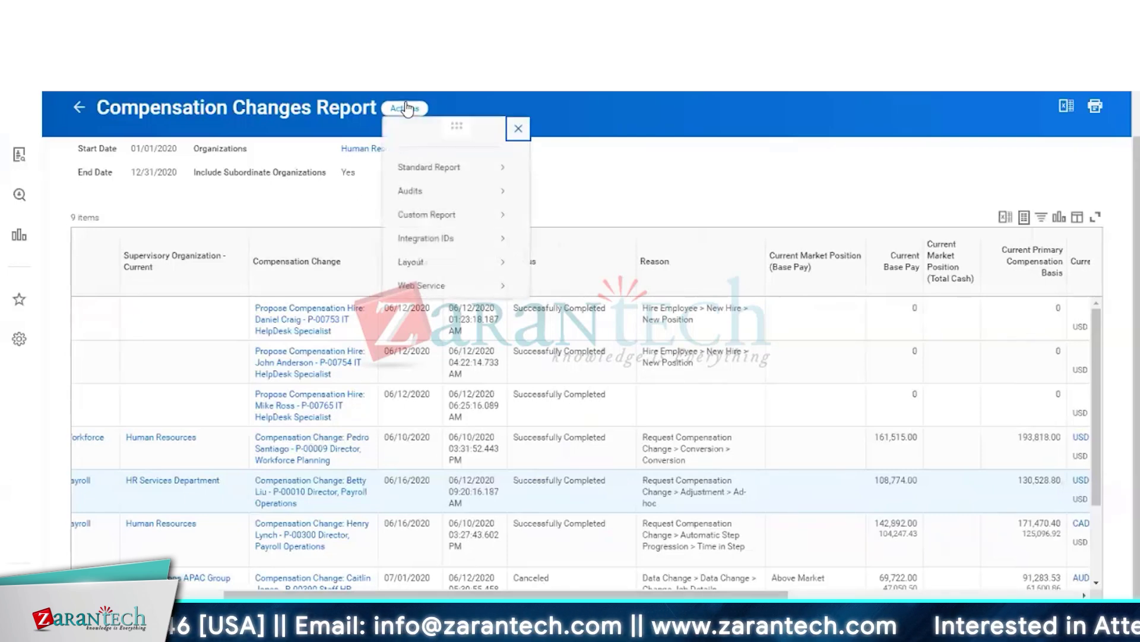
mouse_move(455, 172)
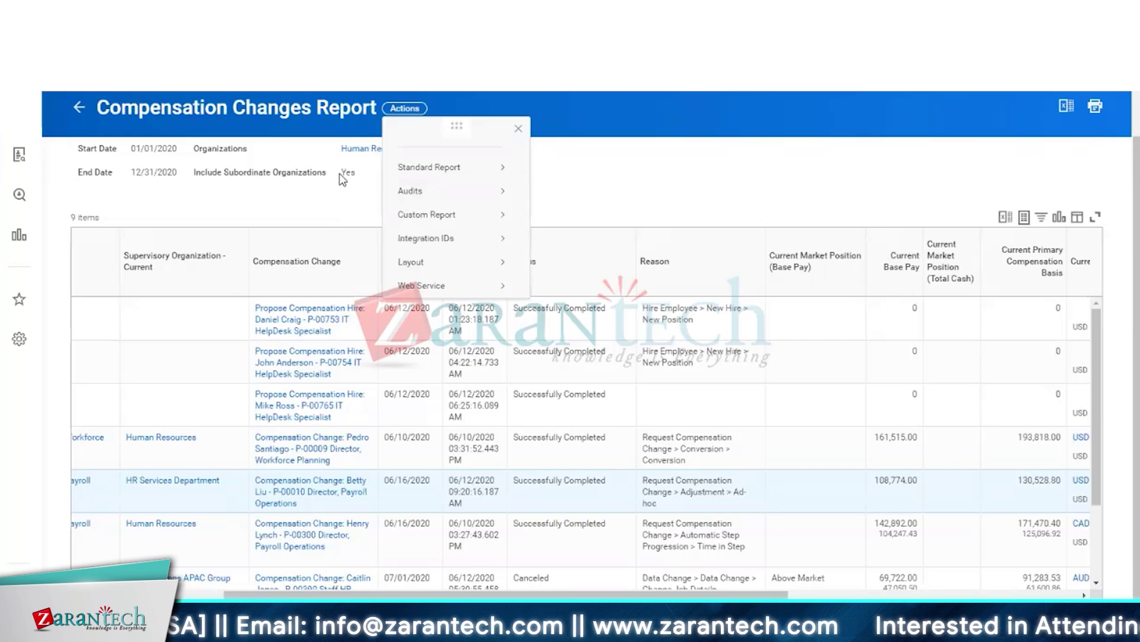
mouse_move(439, 153)
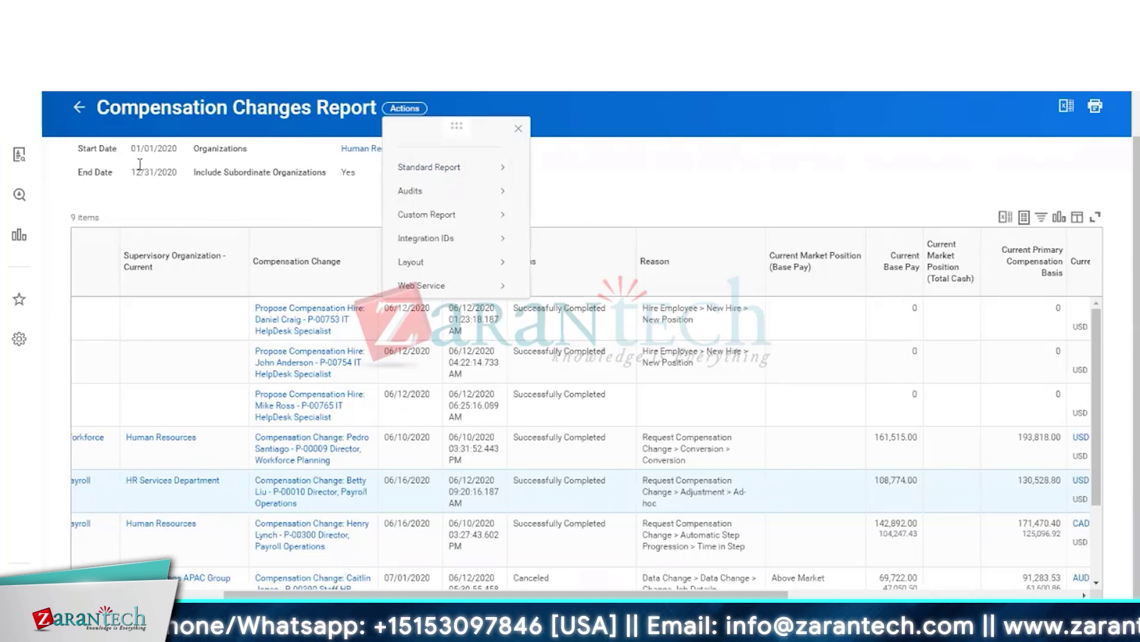
Search for "Job cata" and open the Job Catalog report.
scroll(173, 234, up, 1)
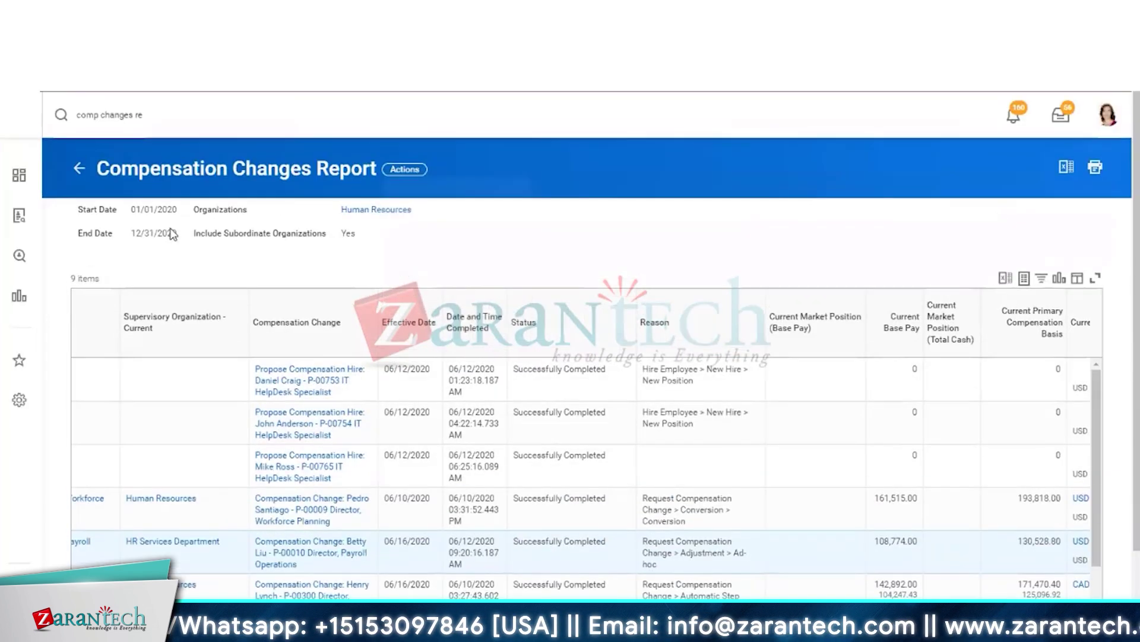
click(165, 118)
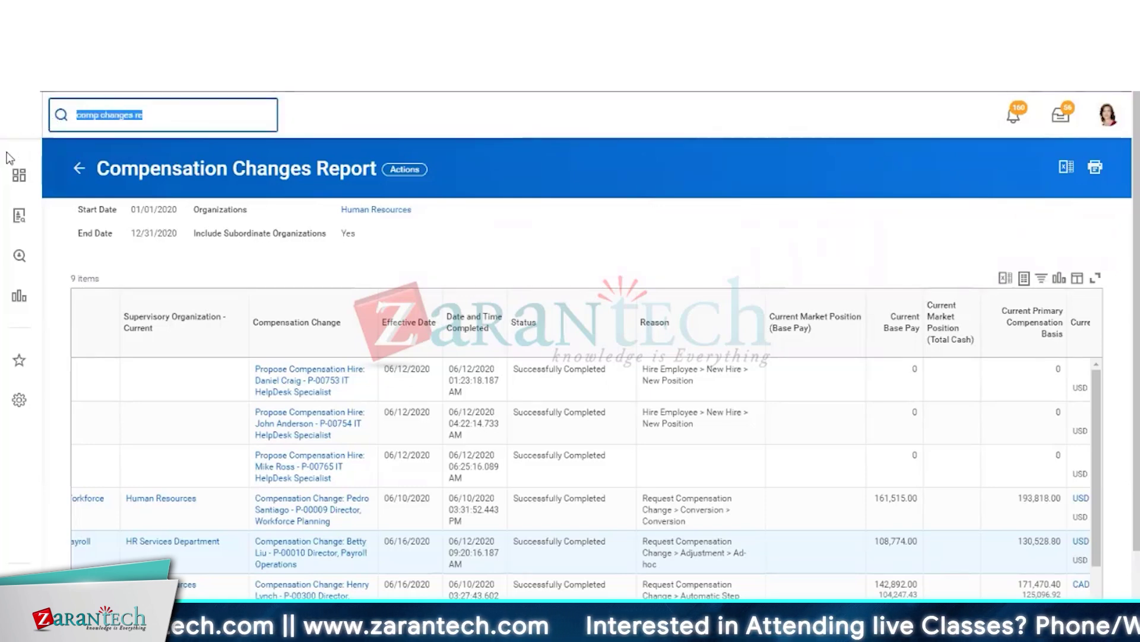
text(Jo)
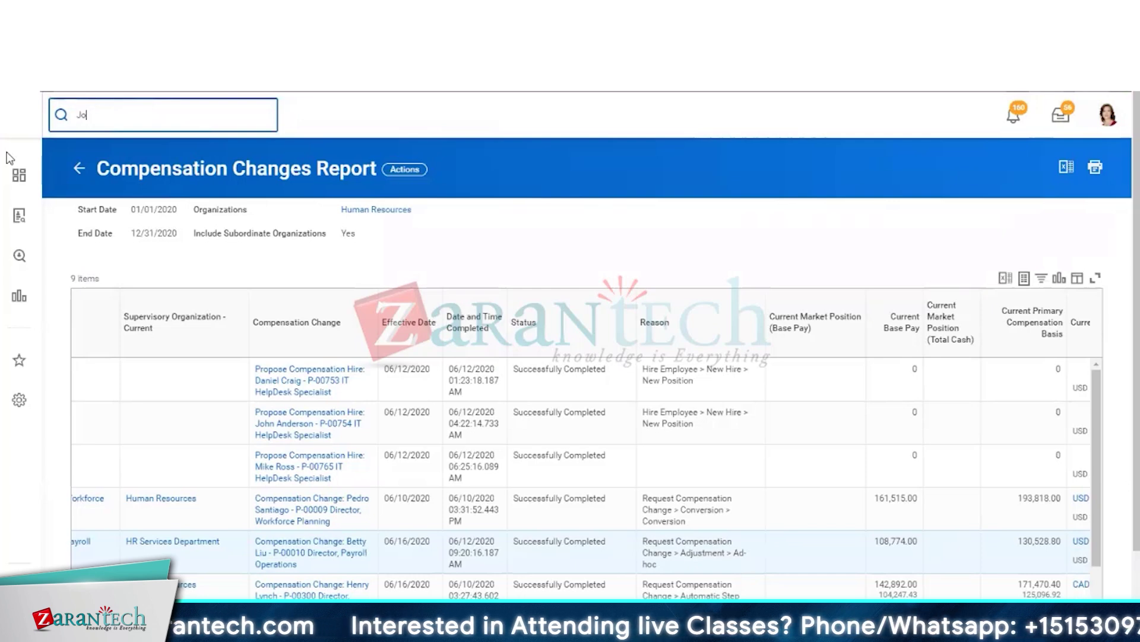
text(b cata)
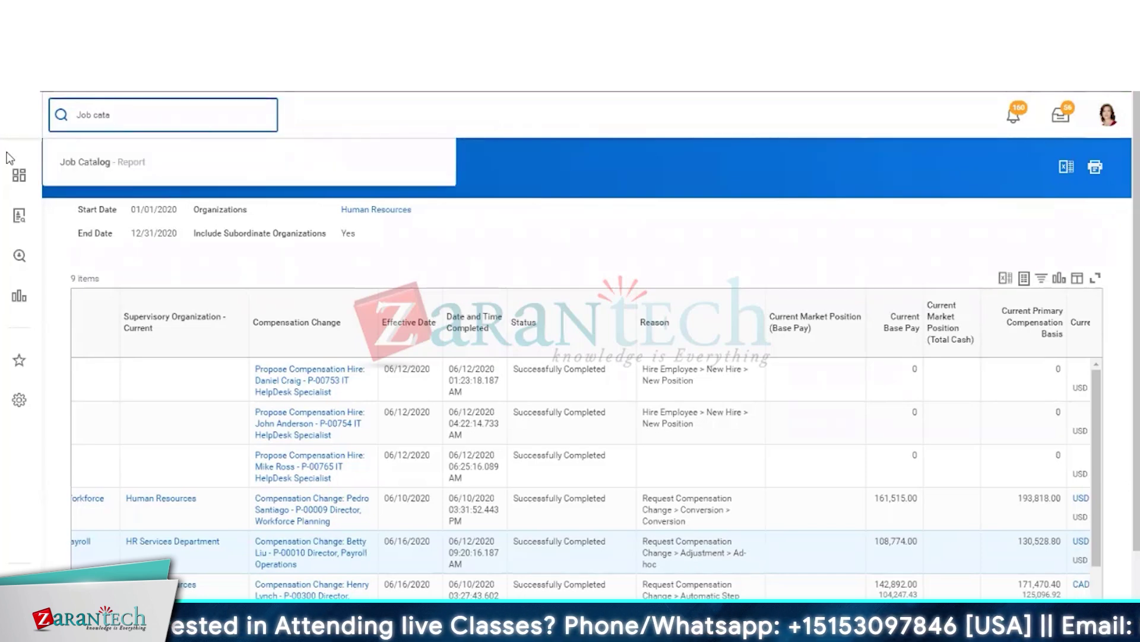
click(97, 162)
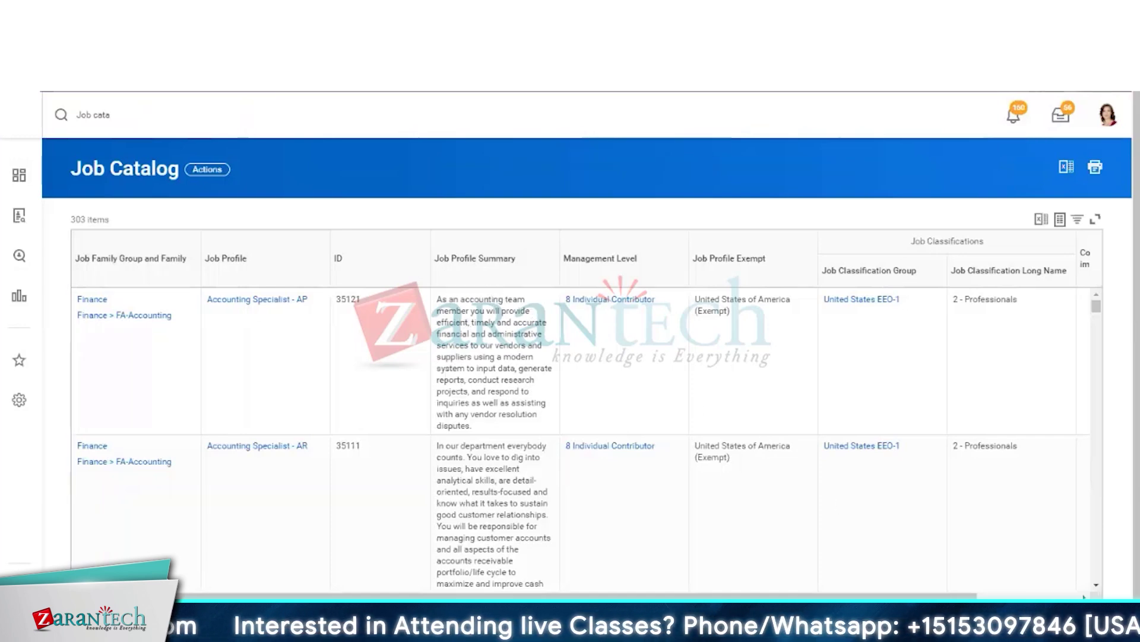
drag(737, 596, 683, 600)
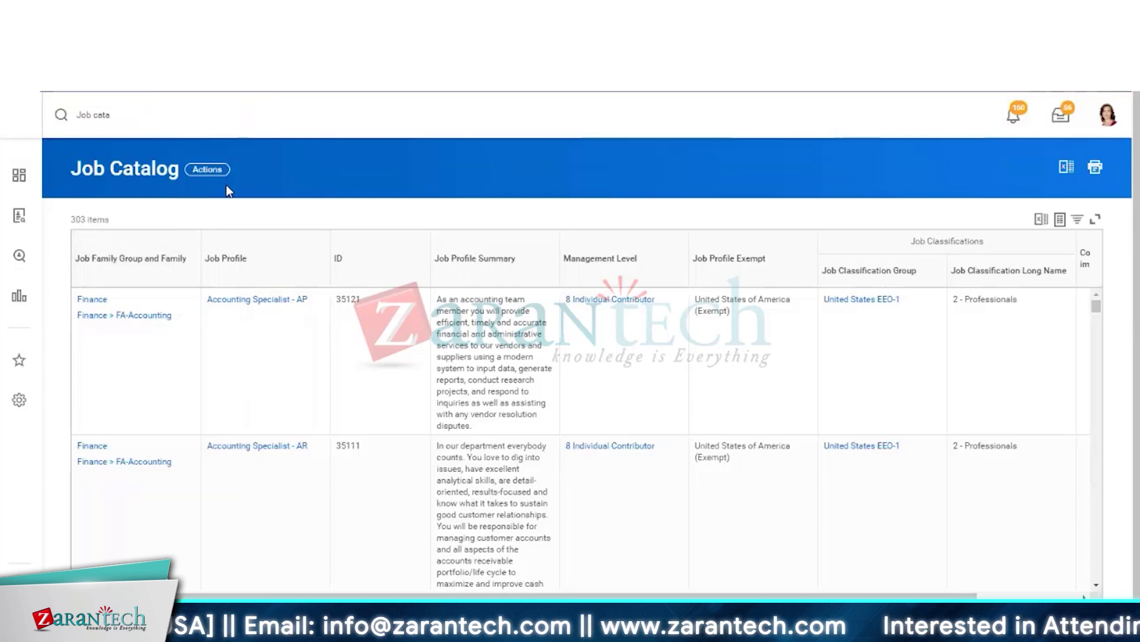
Search for "Compen gra" and open the Compensation Grade report.
click(148, 107)
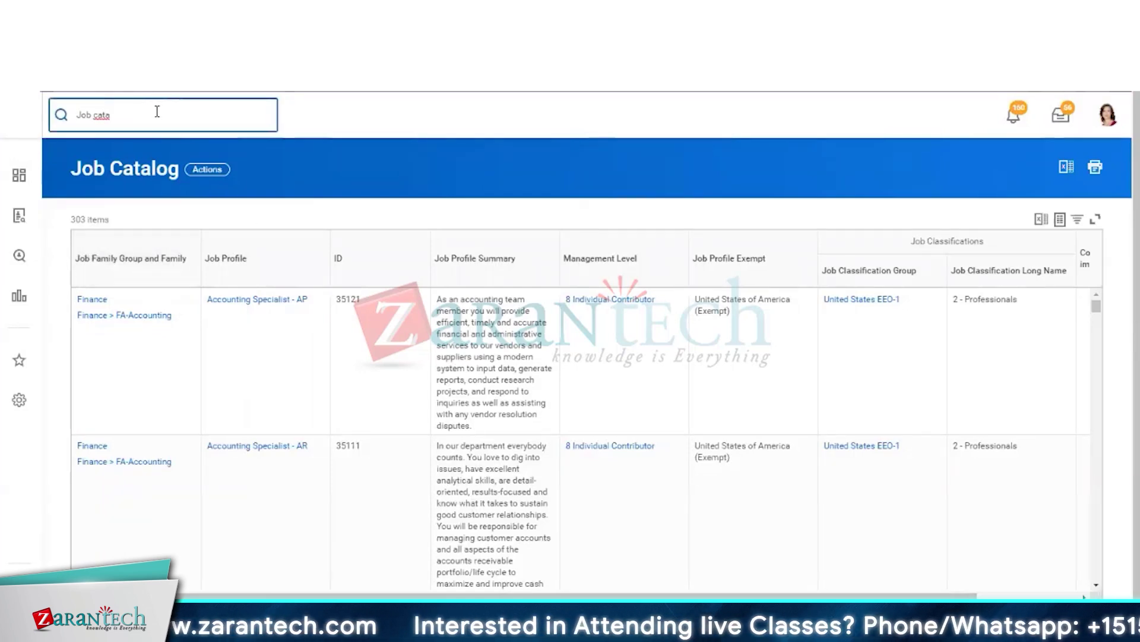
drag(164, 114, 59, 114)
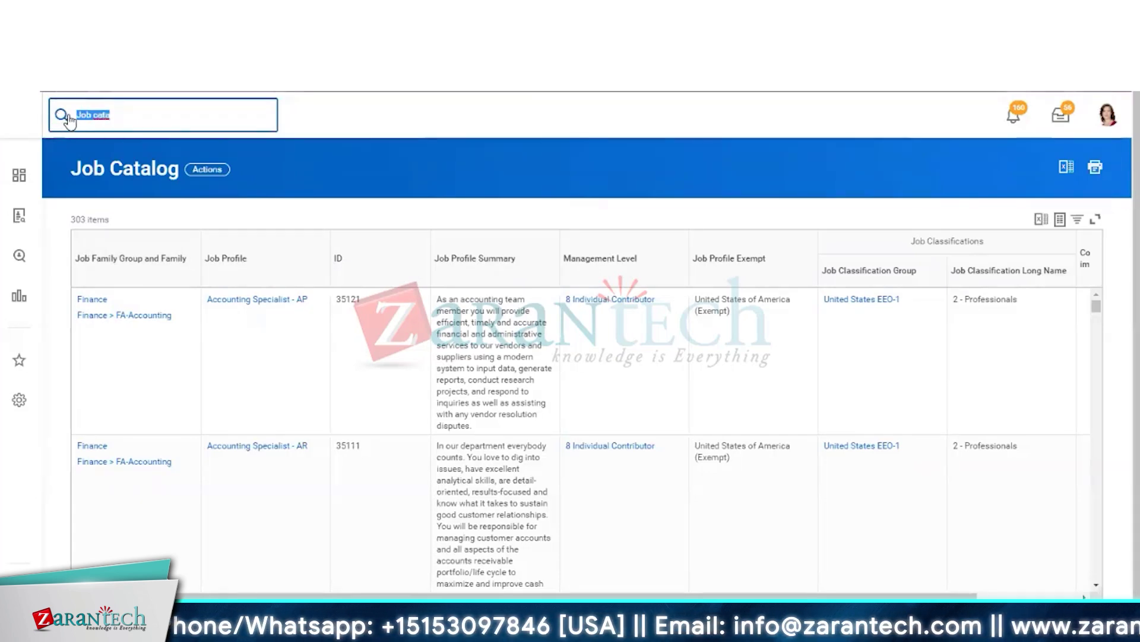
text(Compen)
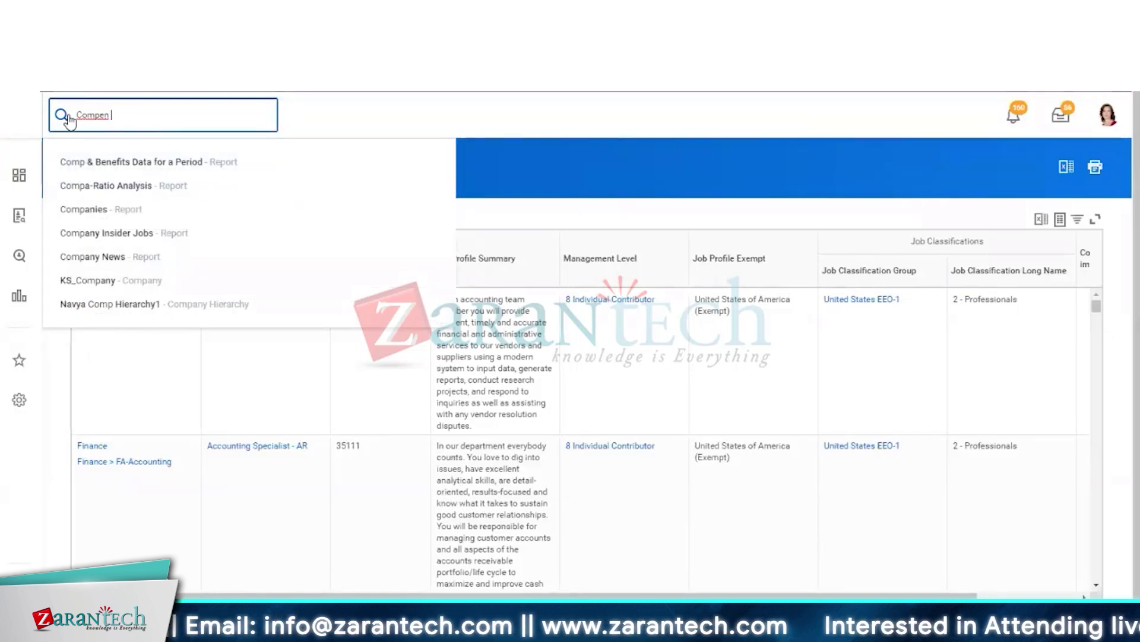
text( grae)
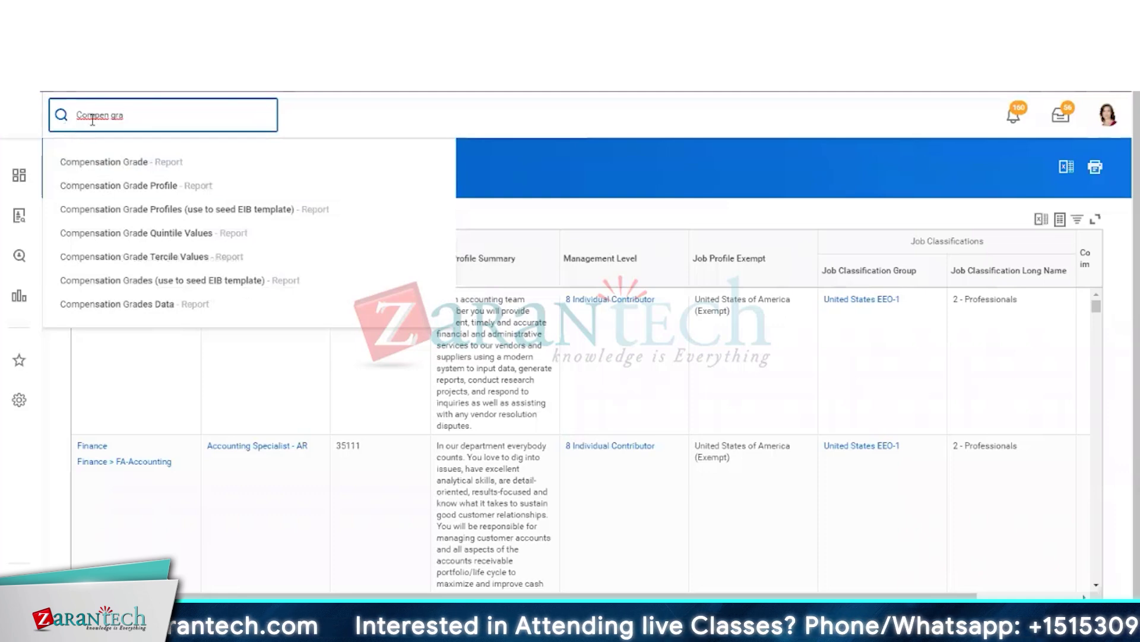
click(105, 163)
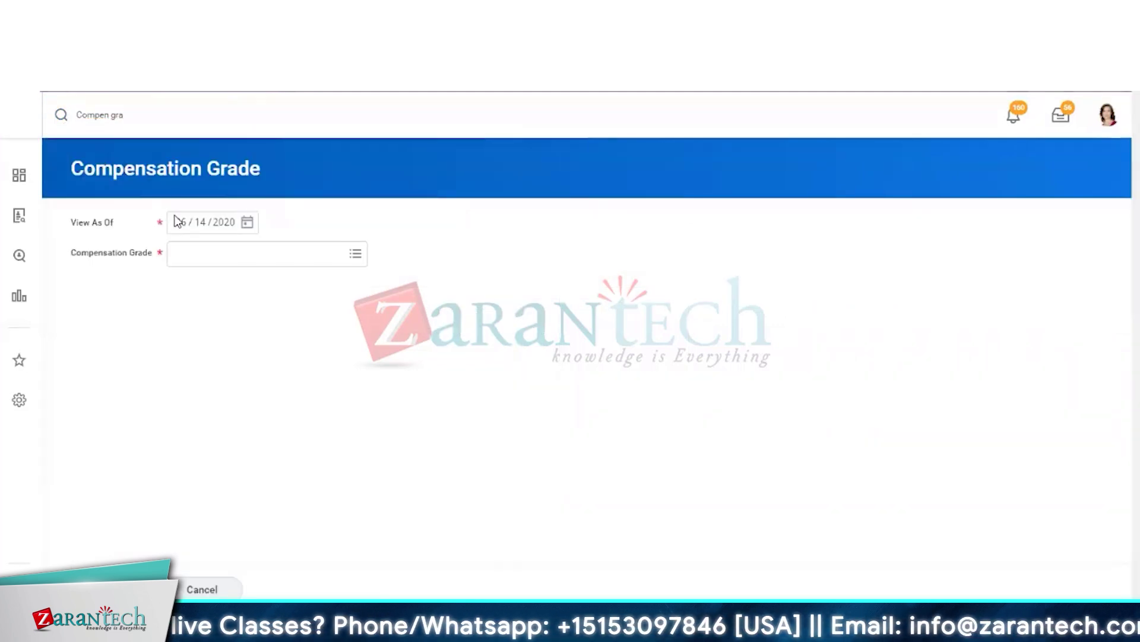
Choose Executive from all compensation grades and run the Compensation Grade report.
click(195, 261)
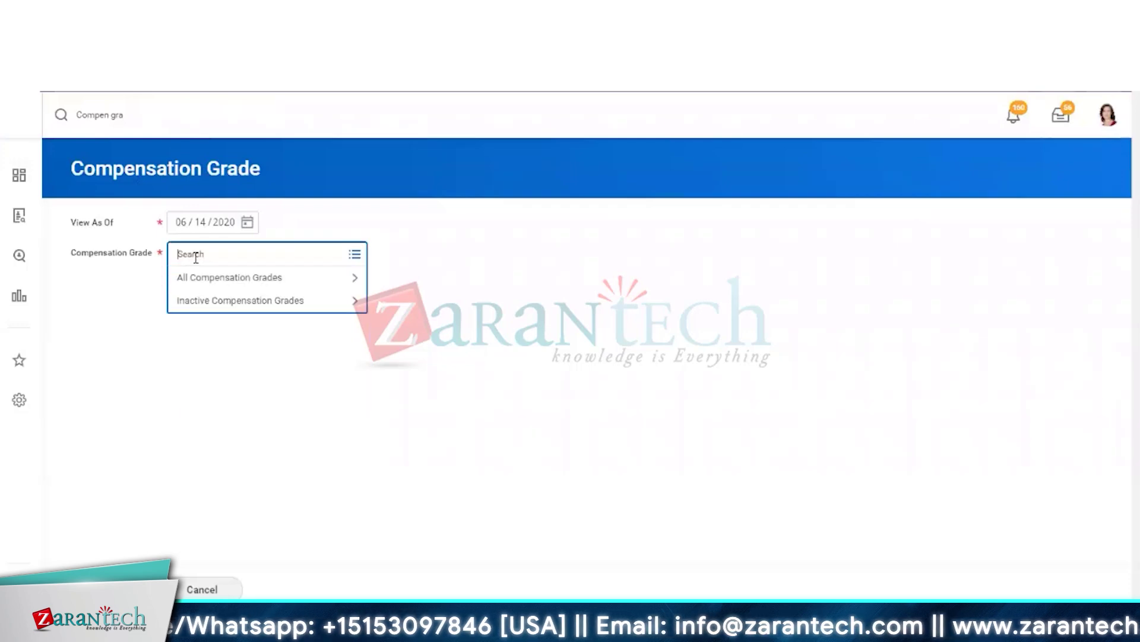
click(209, 278)
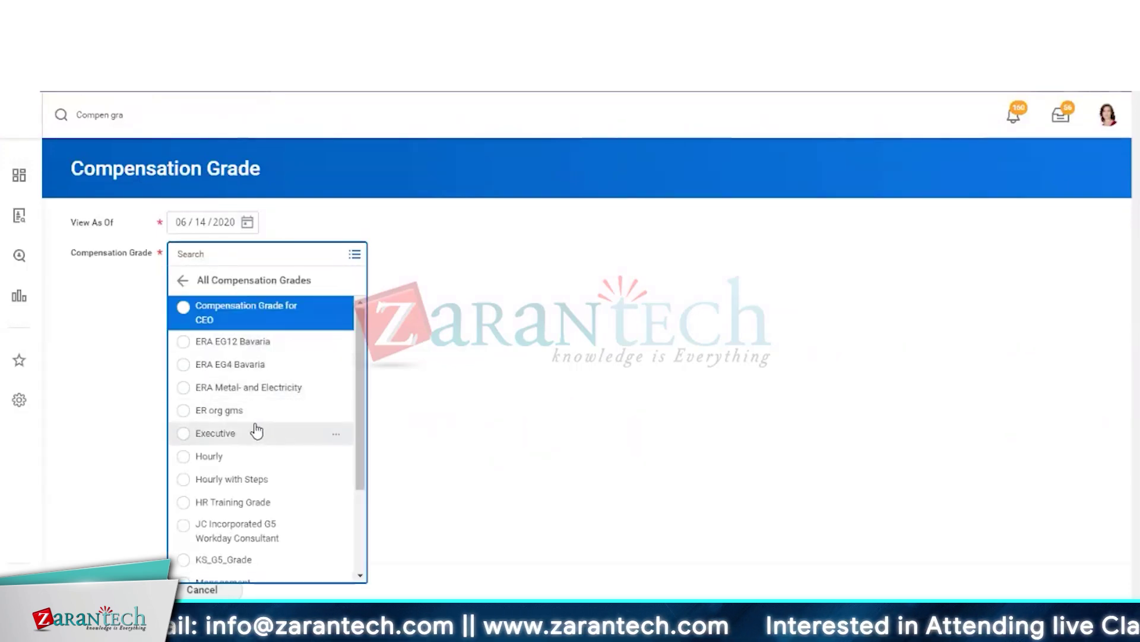
click(226, 436)
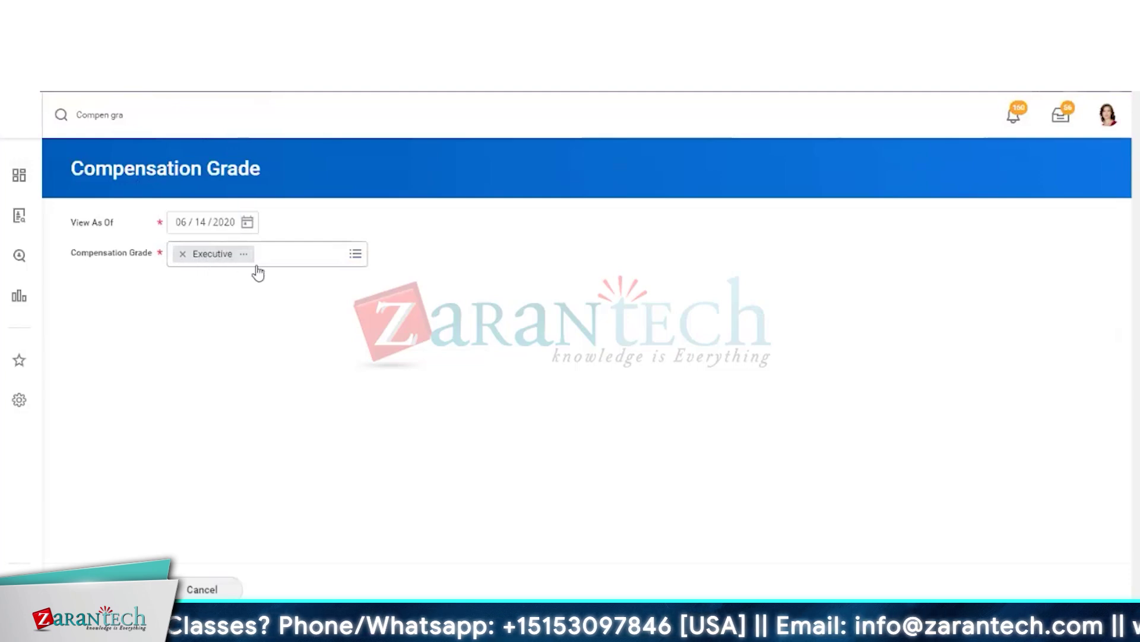
click(343, 265)
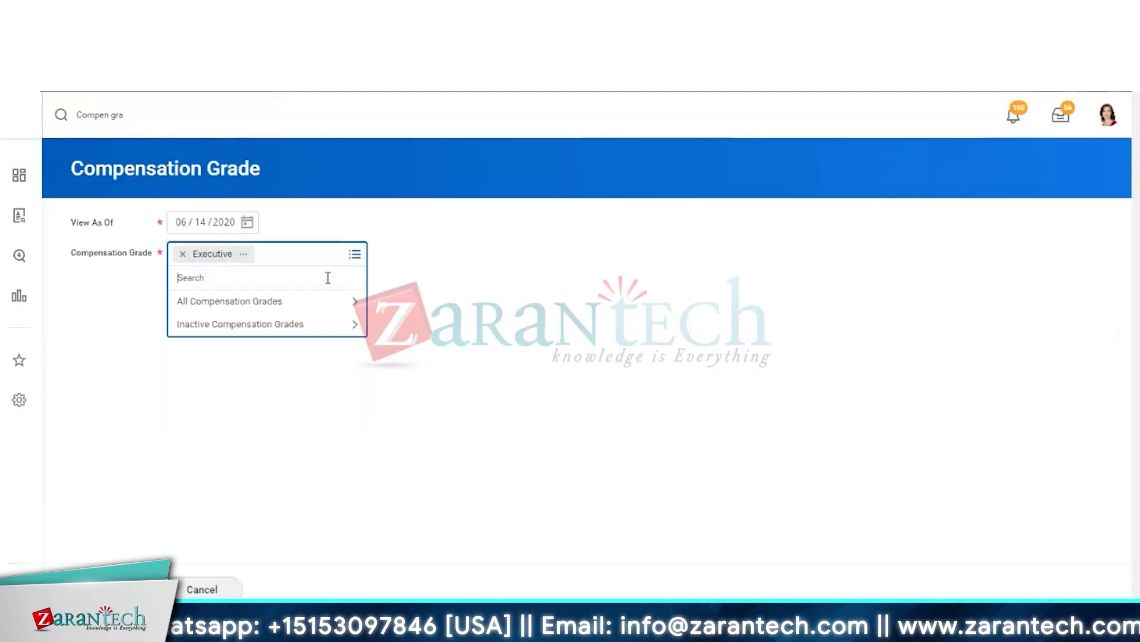
click(299, 301)
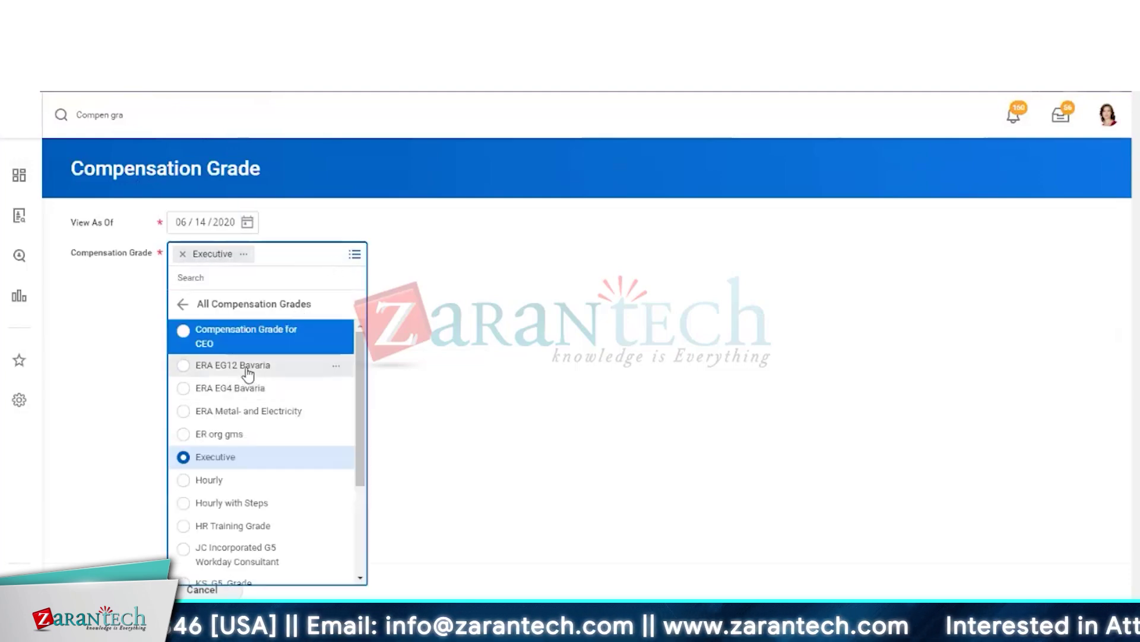
mouse_move(364, 374)
mouse_down()
mouse_move(375, 501)
mouse_move(385, 379)
mouse_up()
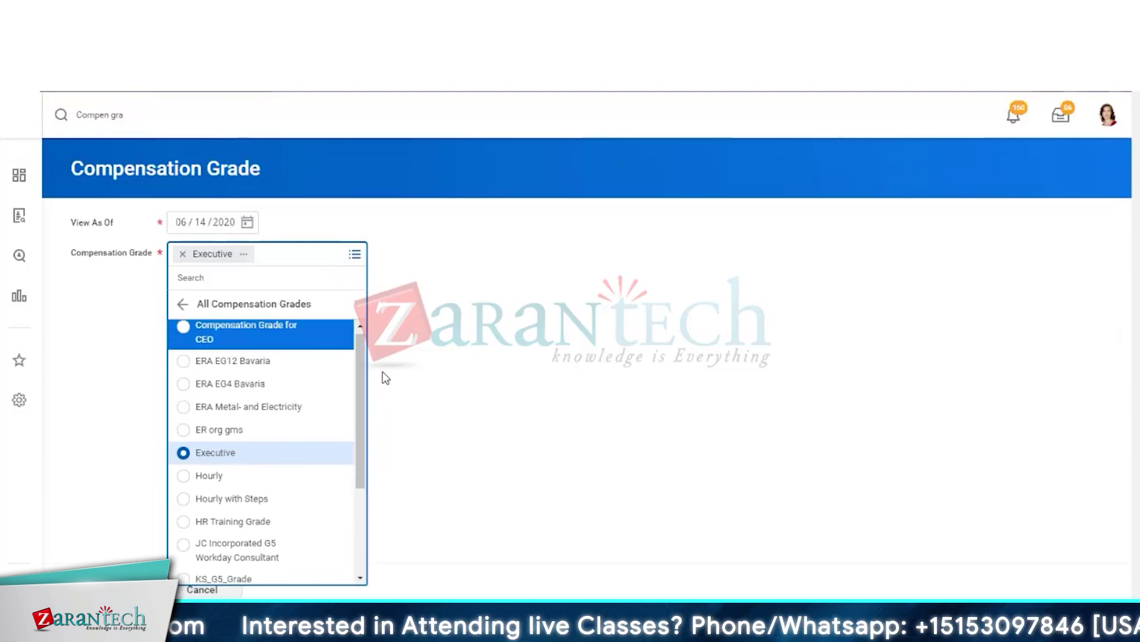
click(417, 324)
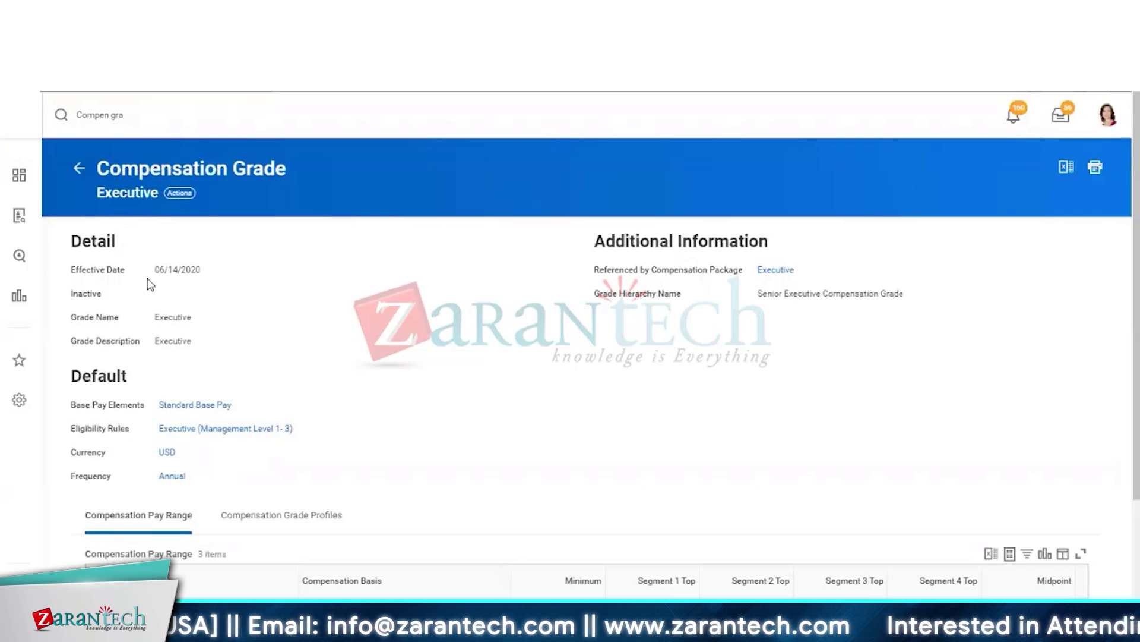
Review the effective date and grade name in the Executive grade's details.
drag(160, 272, 208, 270)
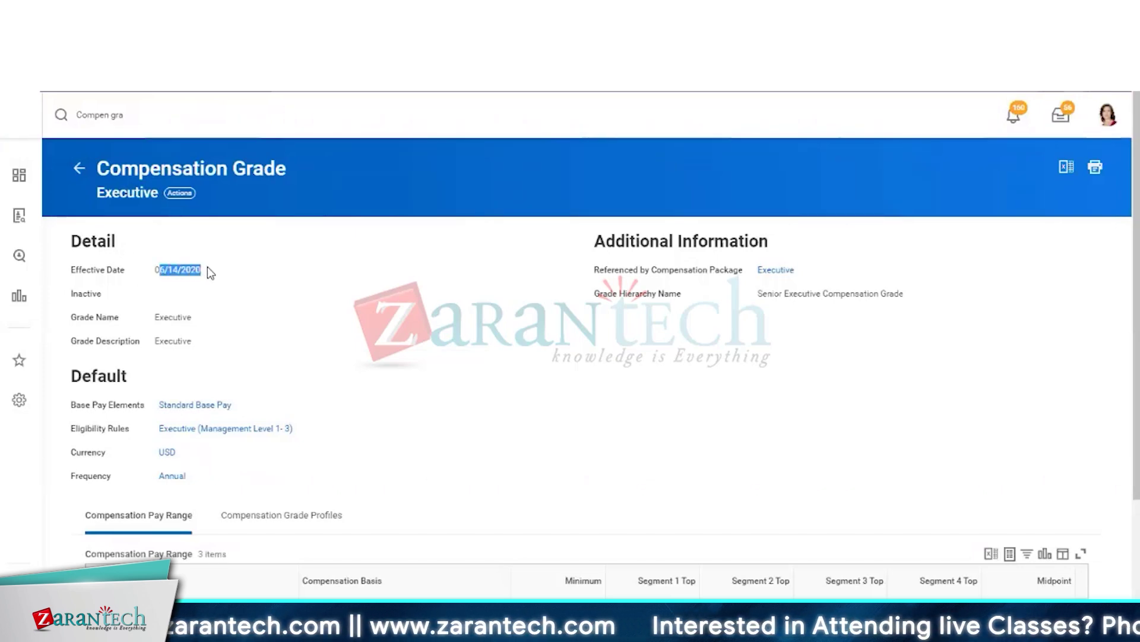
drag(163, 317, 203, 326)
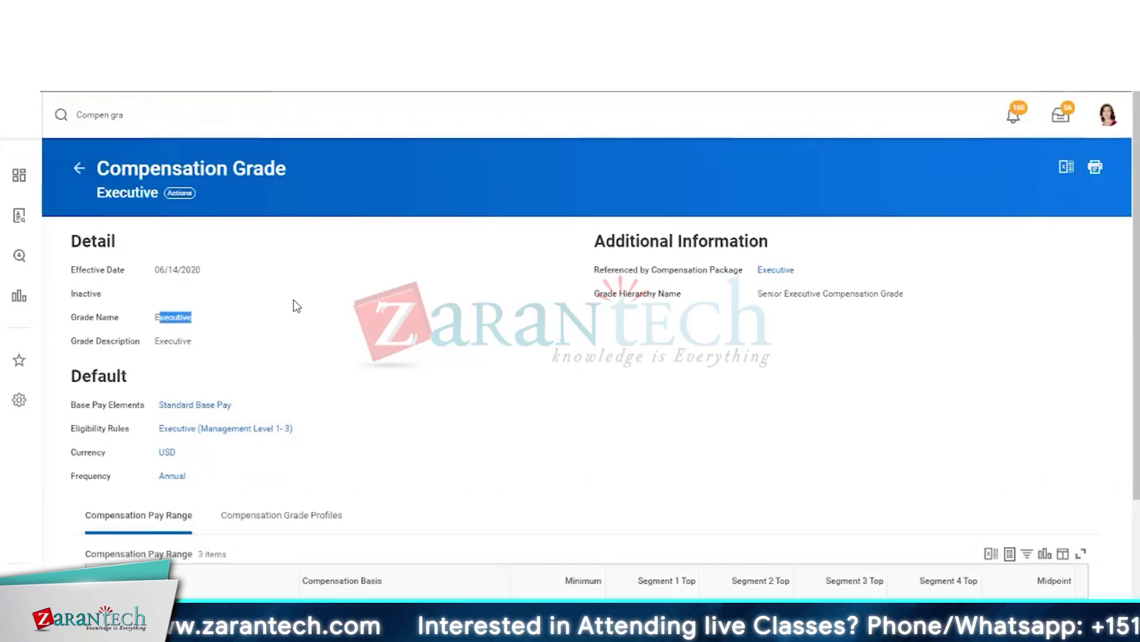
Examine the Executive grade's compensation pay ranges, from minimum through the segment tops to the midpoint.
scroll(297, 306, down, 3)
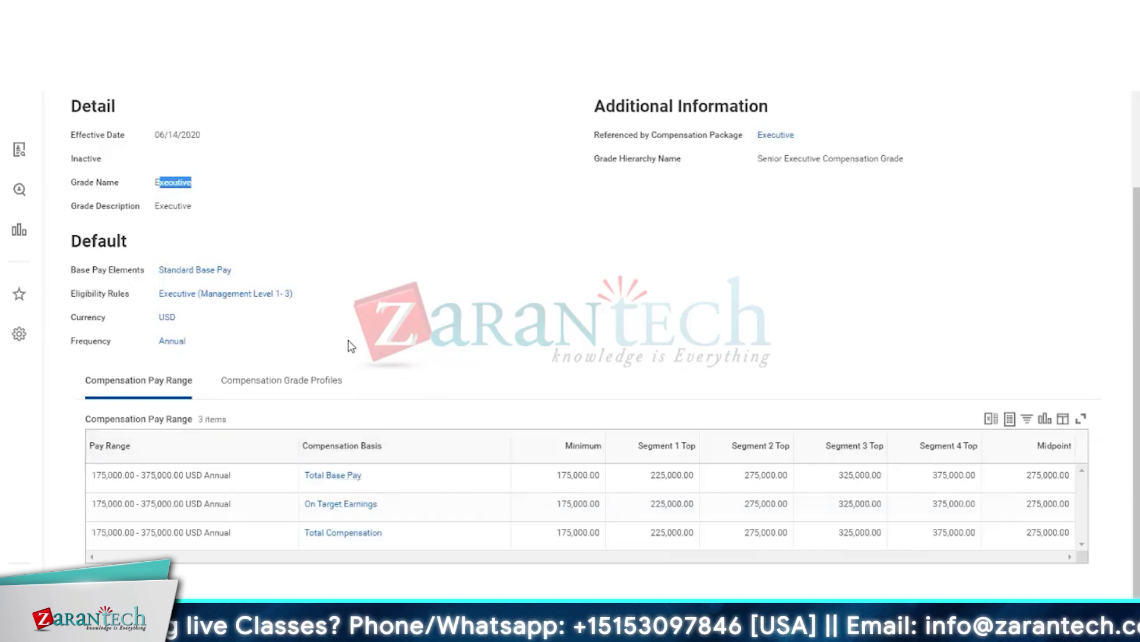
click(279, 204)
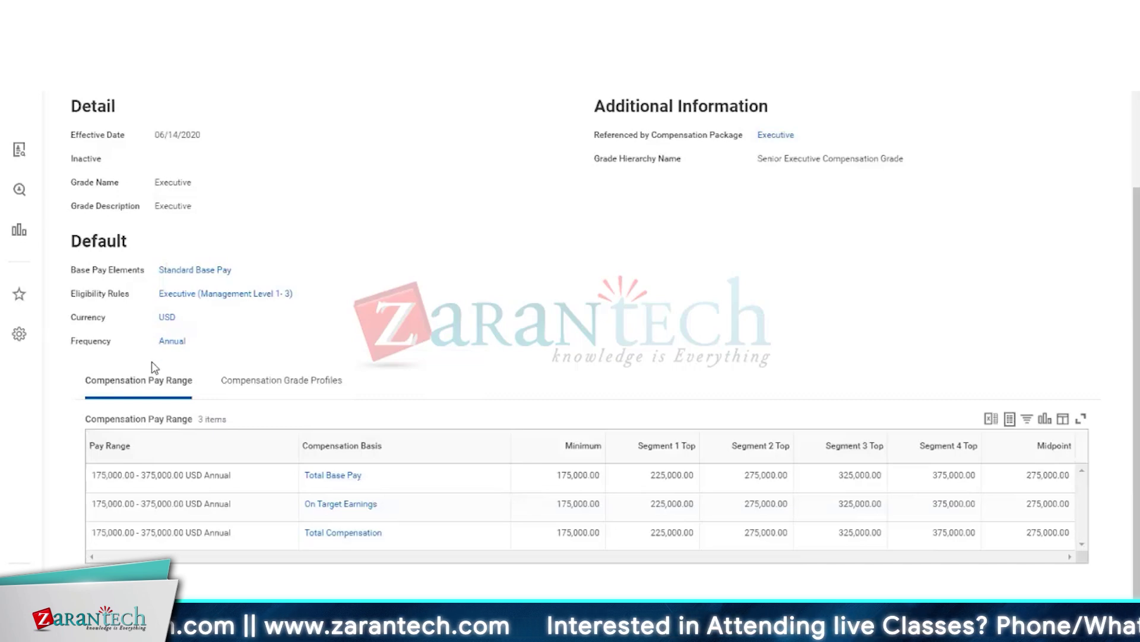
click(210, 481)
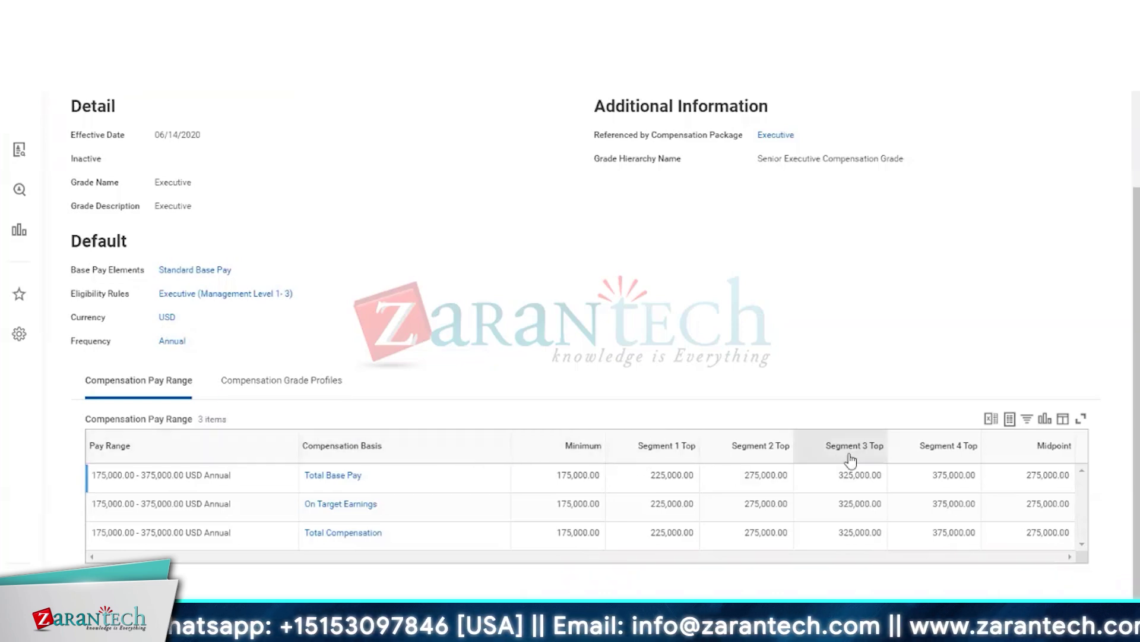
Show the Executive grade's compensation grade profiles and look through the country profiles for Australia, Brazil and Canada.
click(306, 381)
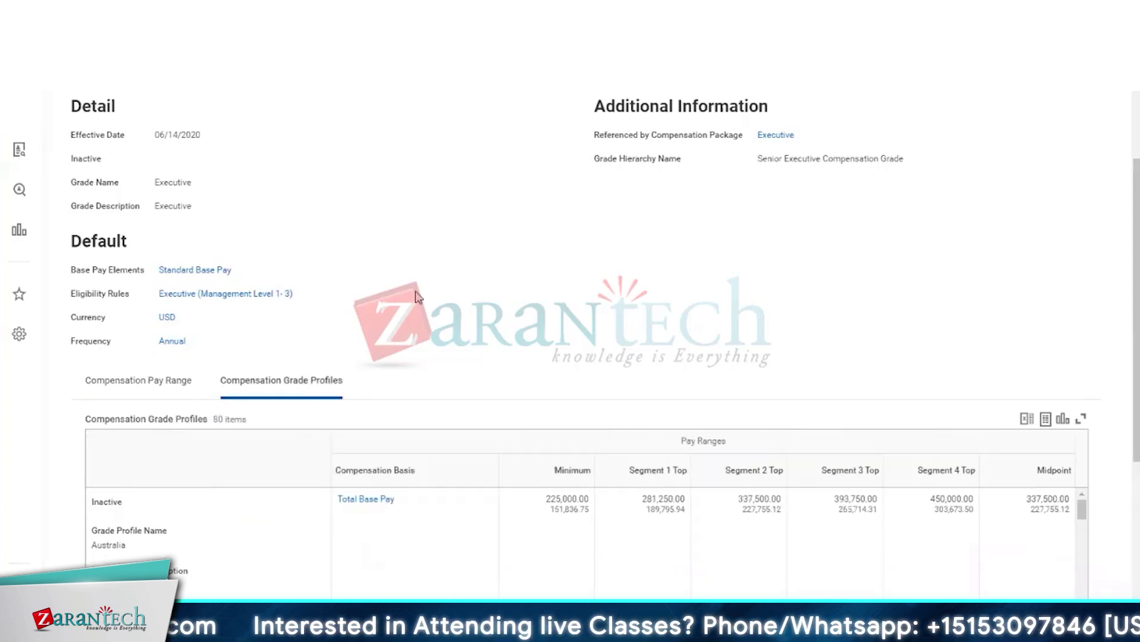
scroll(450, 195, down, 4)
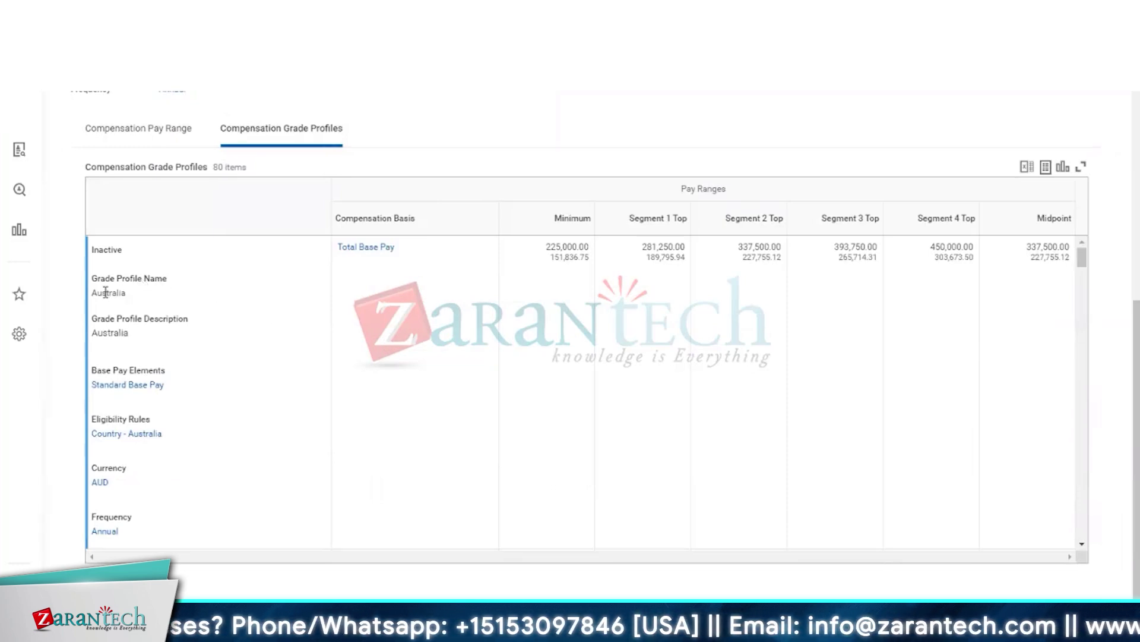
drag(105, 291, 134, 298)
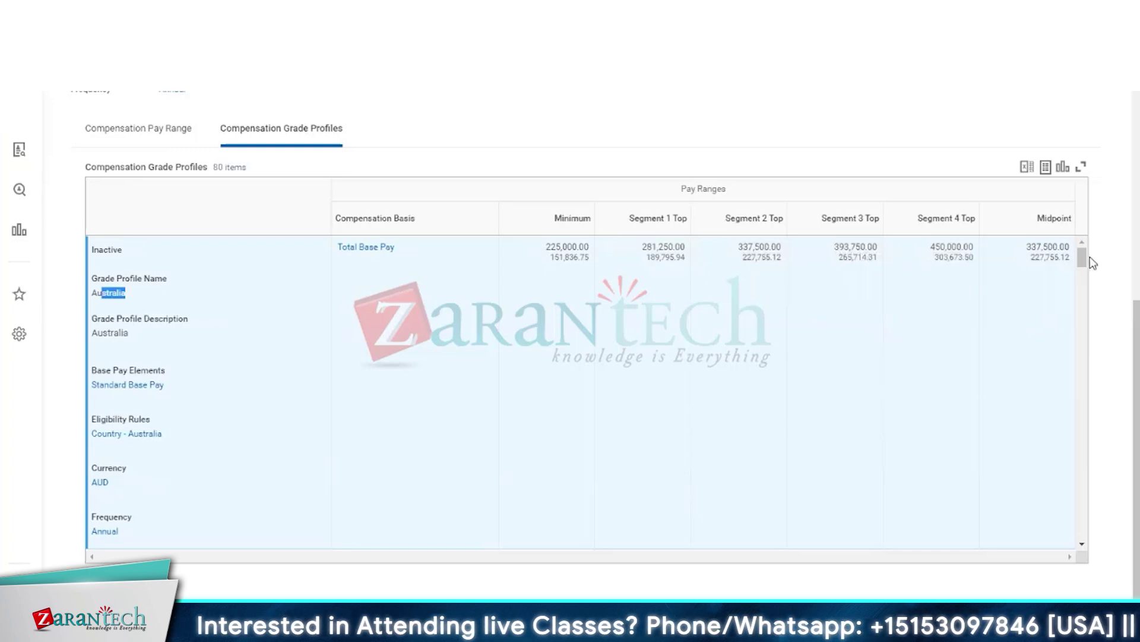
scroll(1077, 274, down, 2)
scroll(1077, 282, down, 5)
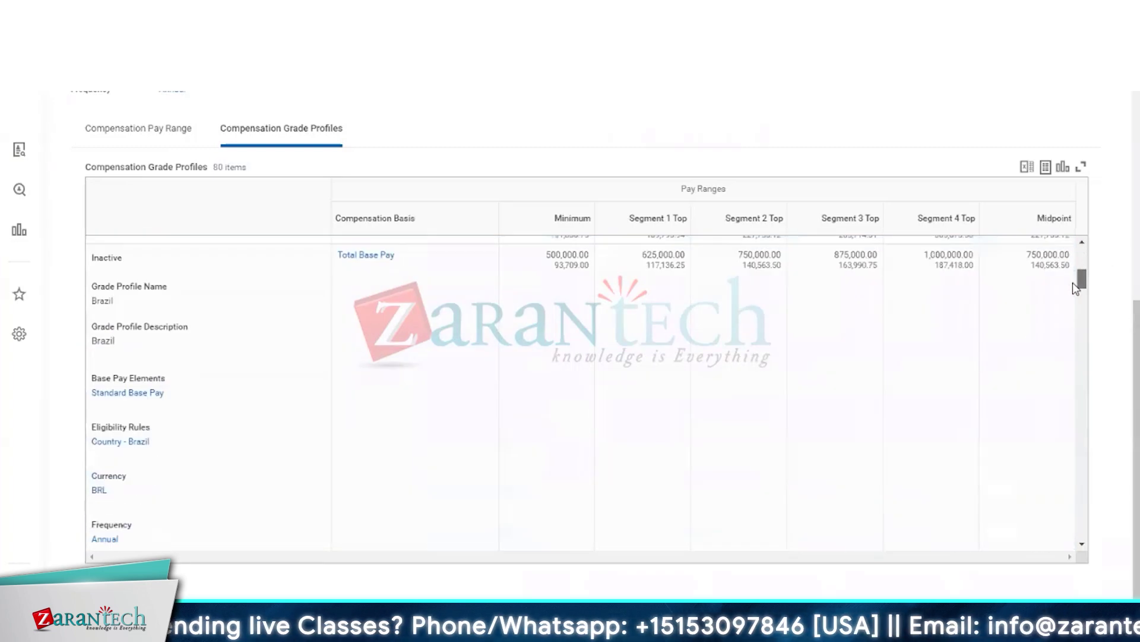
scroll(1072, 288, down, 3)
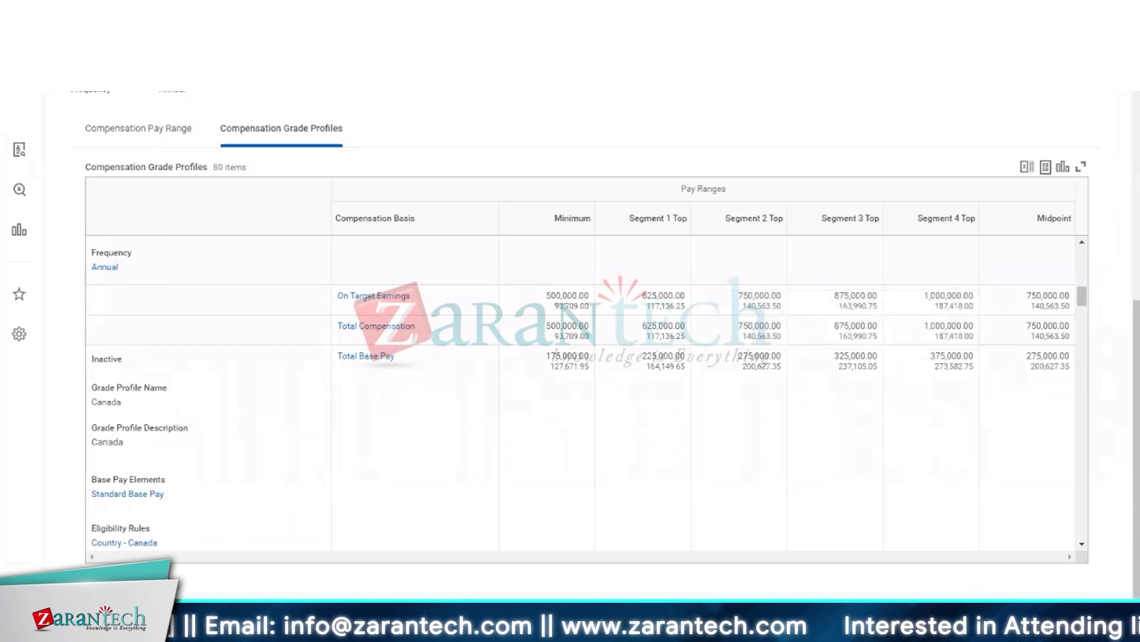
scroll(880, 172, up, 5)
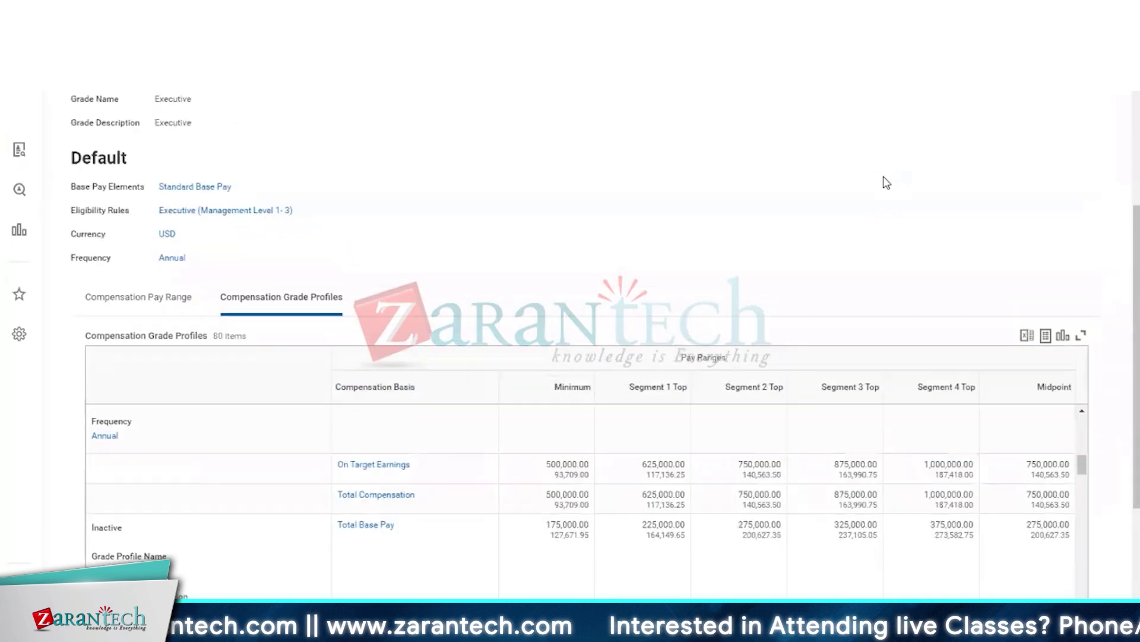
scroll(871, 300, up, 2)
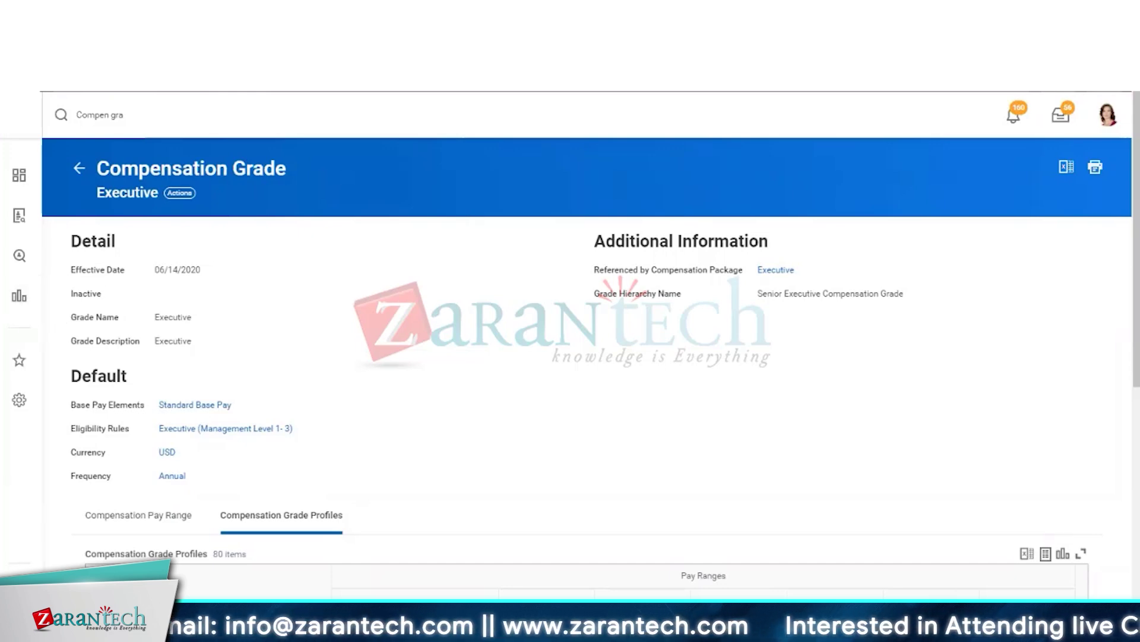
Search again for "Compen gra" and open the Compensation Grade Profile report.
click(142, 112)
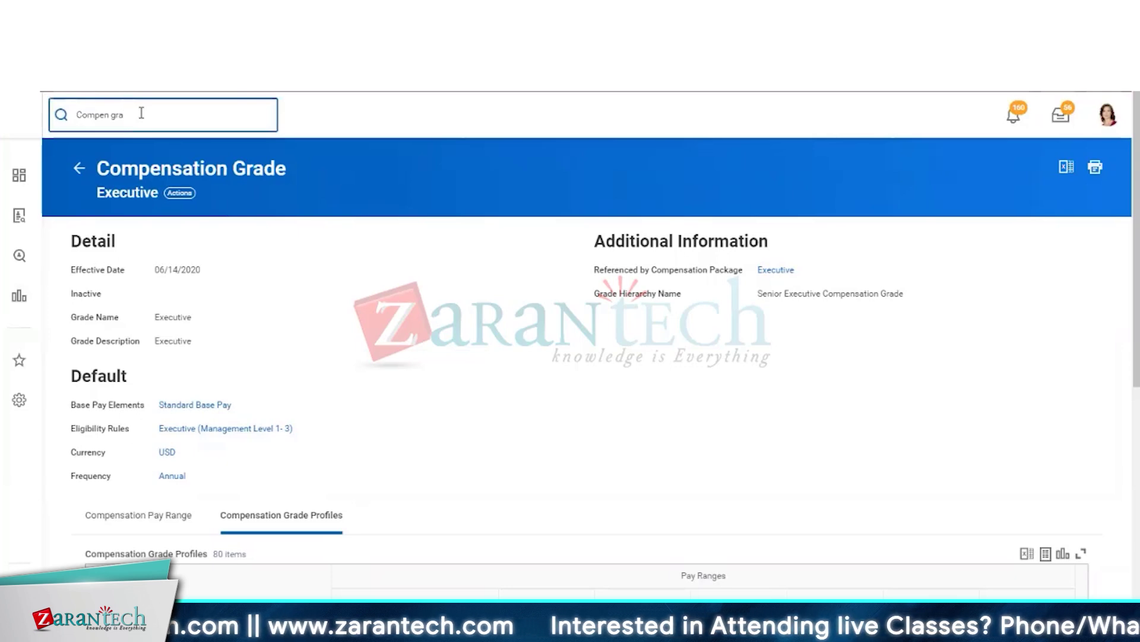
text(ll)
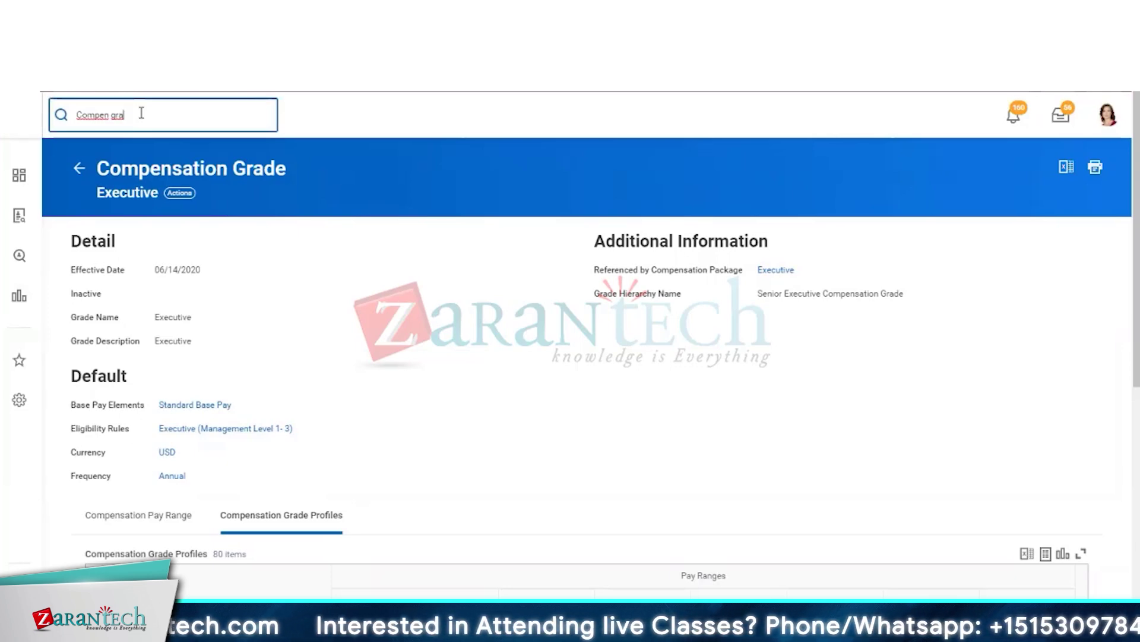
key(BackSpace)
key(Return)
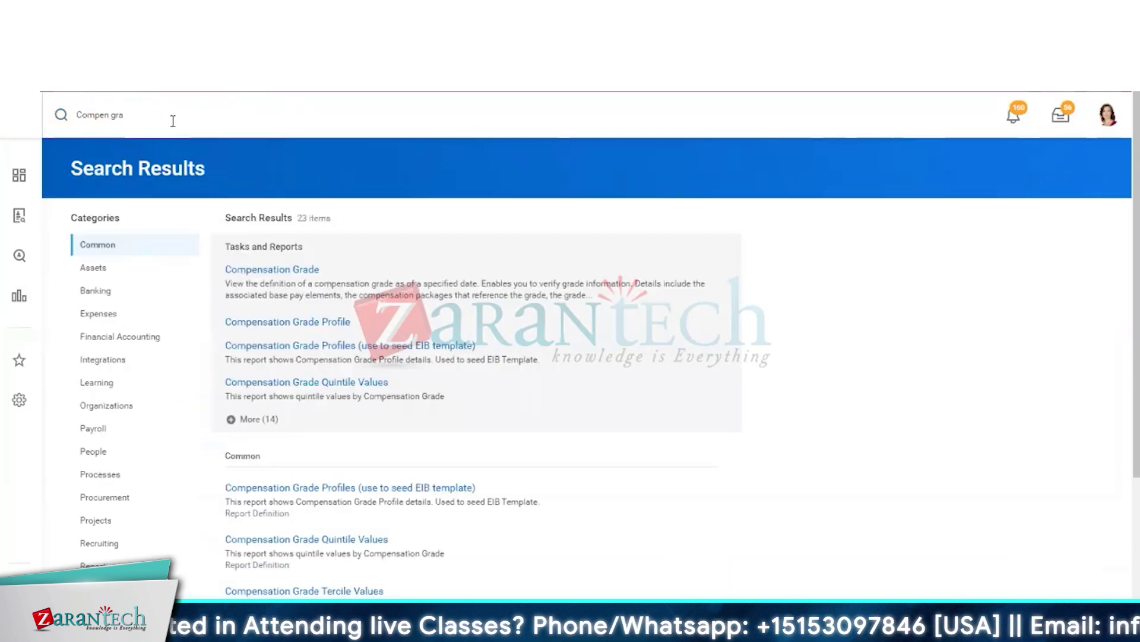
click(308, 323)
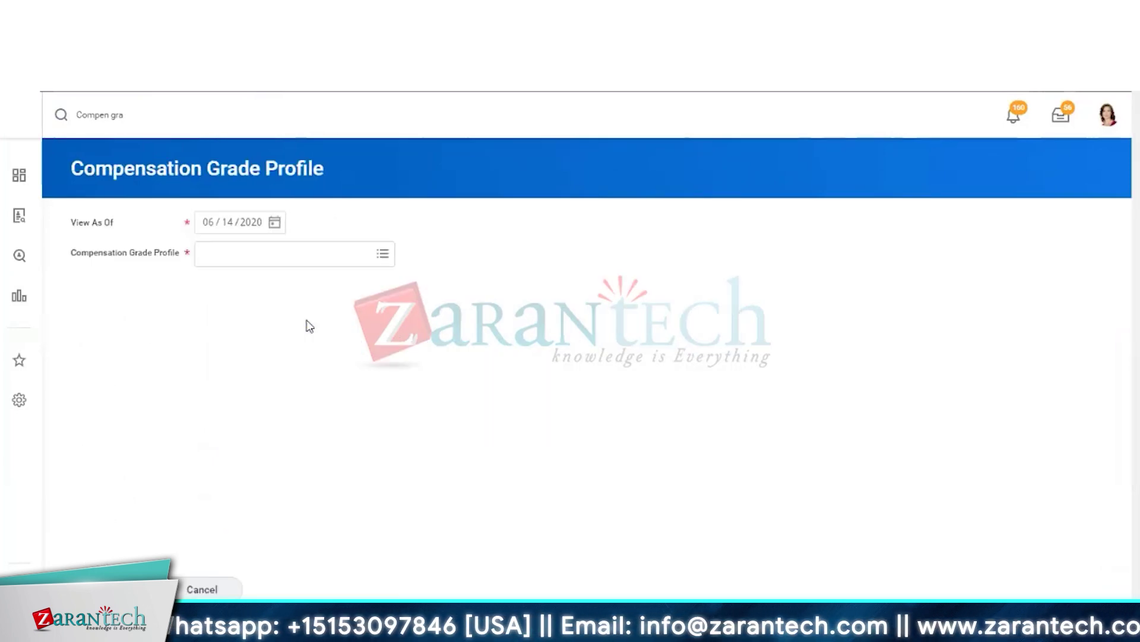
Search the grade profiles for "australia", choose Executive: Australia and run the Compensation Grade Profile report.
click(256, 259)
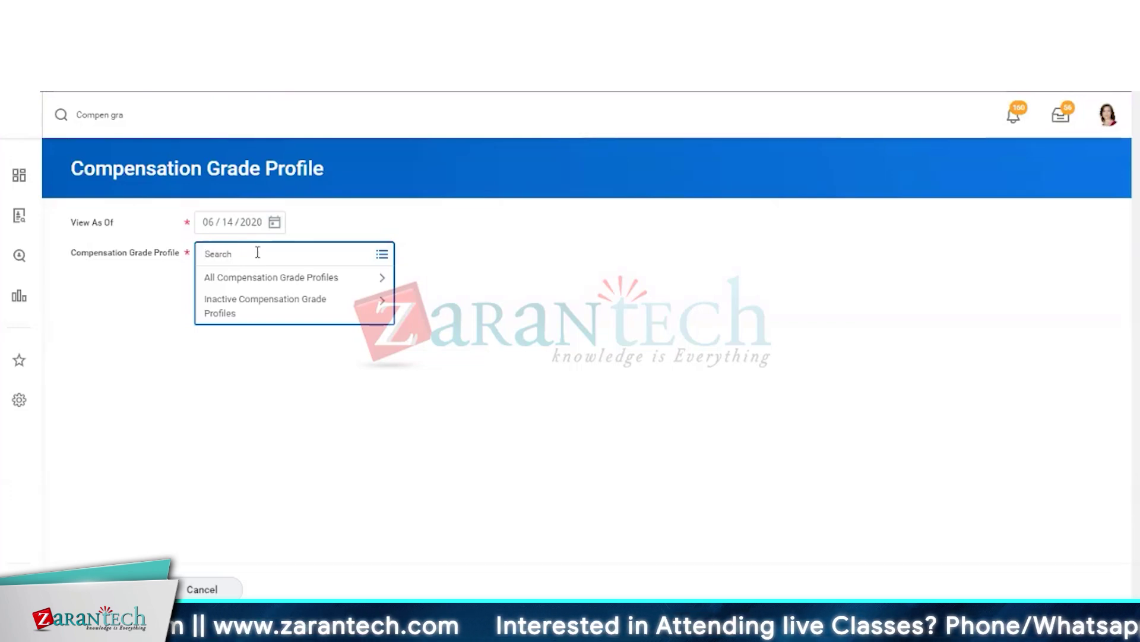
text(austra)
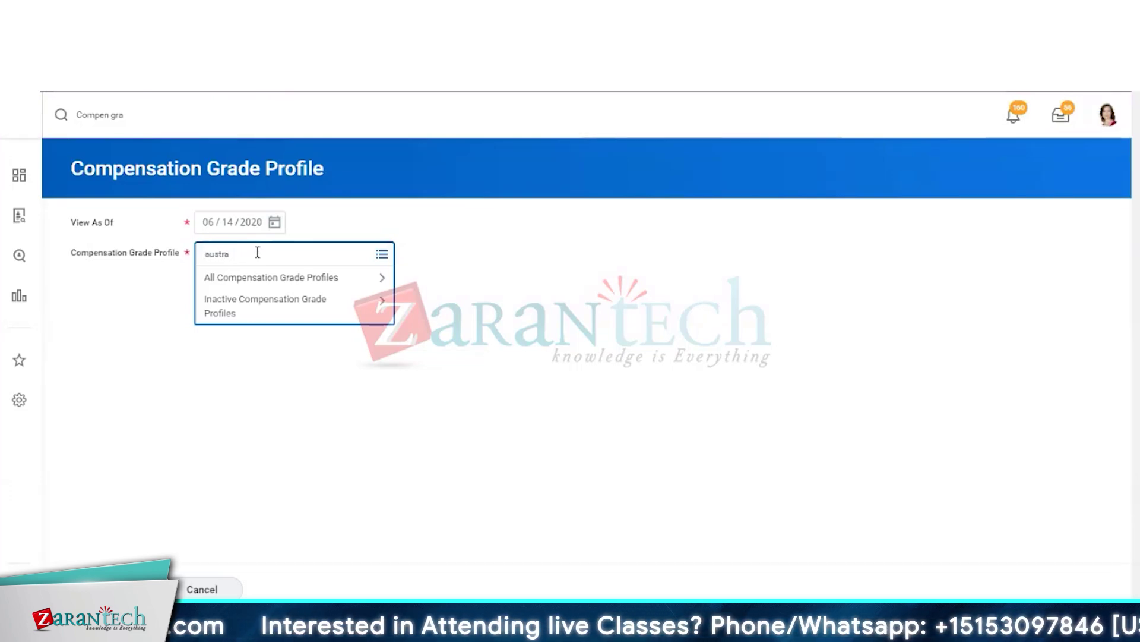
text(lia)
key(Return)
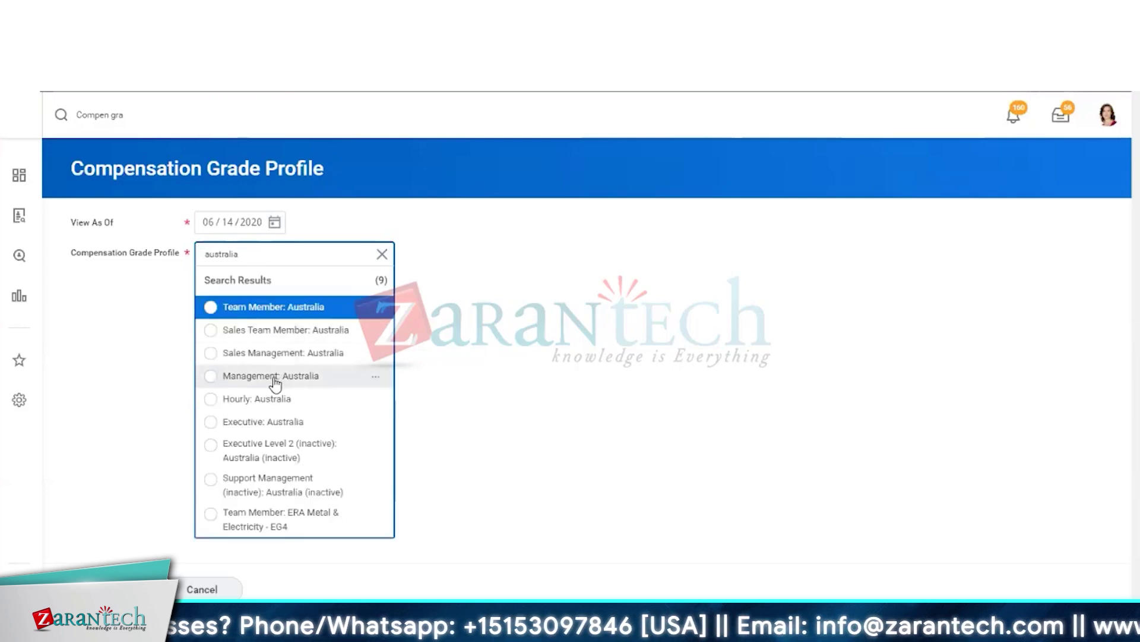
click(244, 423)
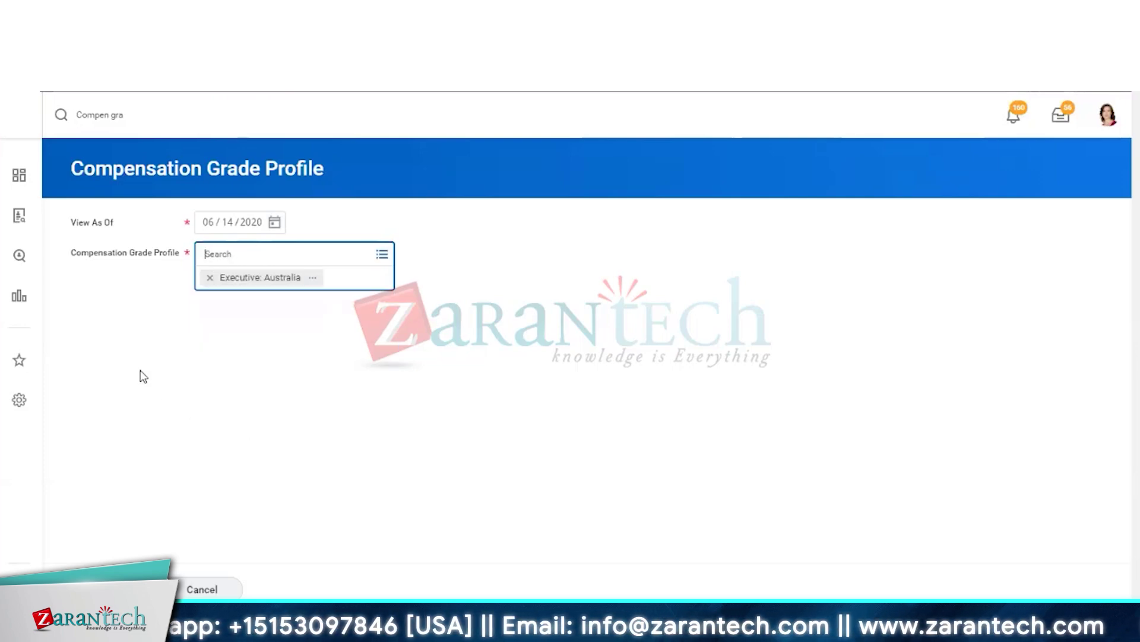
click(143, 588)
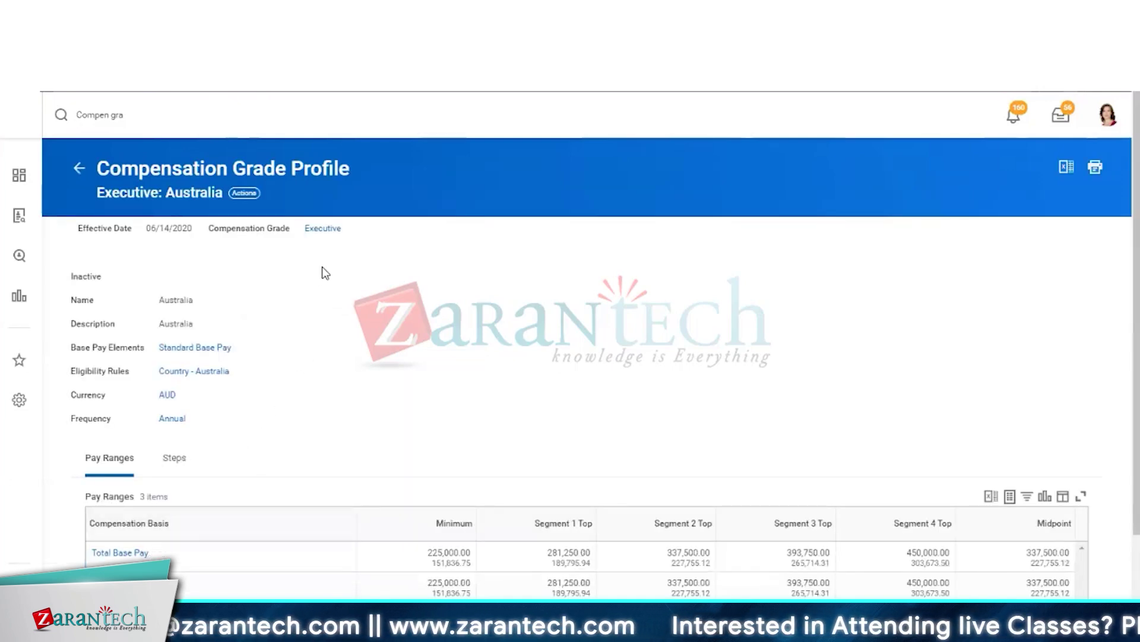
Review the Executive: Australia profile's eligibility rule, currency, frequency and pay ranges.
scroll(336, 277, down, 1)
scroll(336, 280, down, 2)
scroll(336, 279, up, 4)
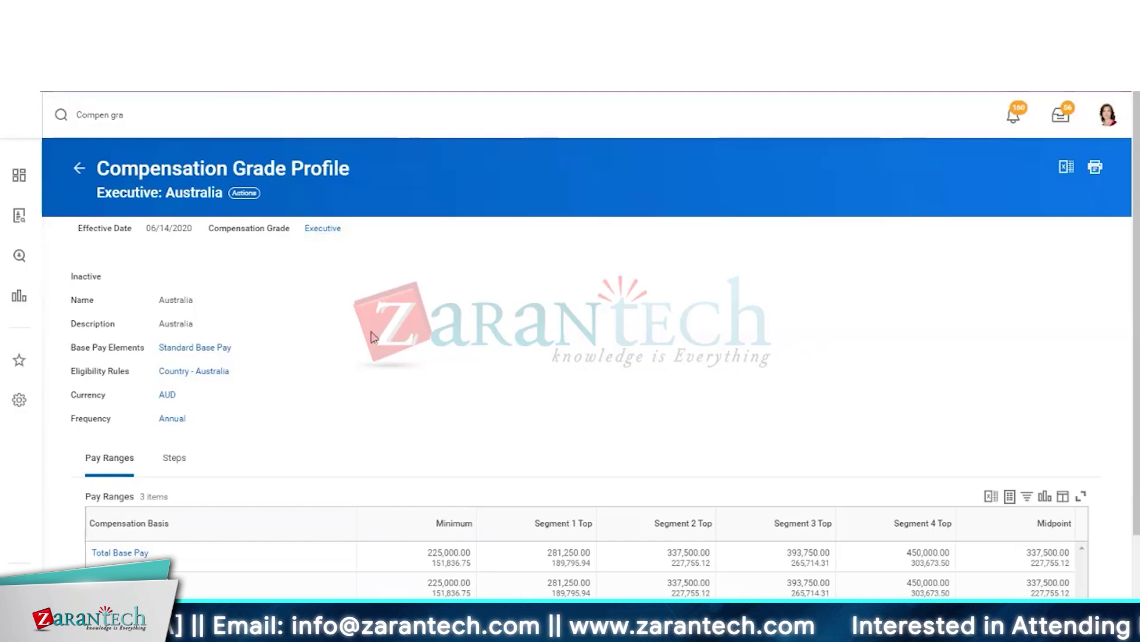
scroll(536, 479, down, 2)
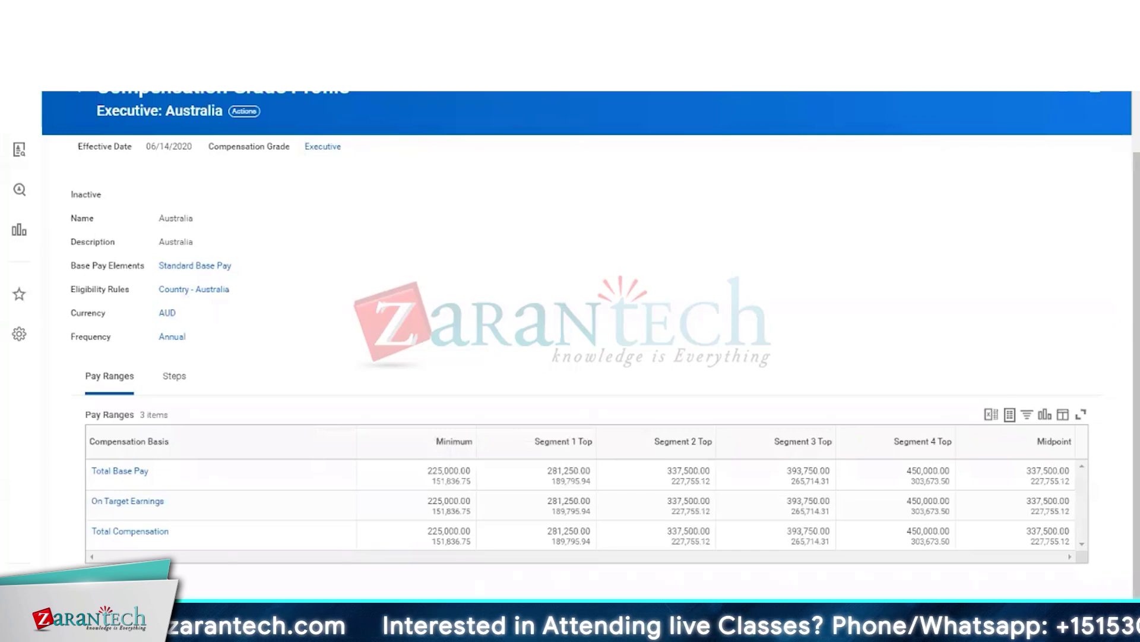
scroll(149, 119, up, 2)
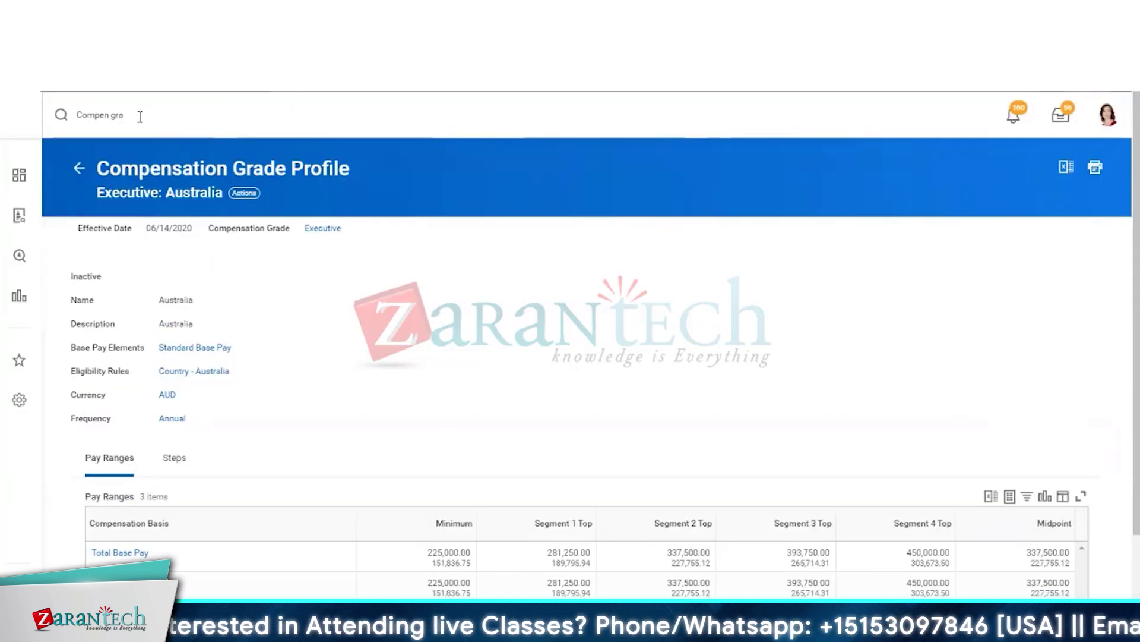
click(142, 117)
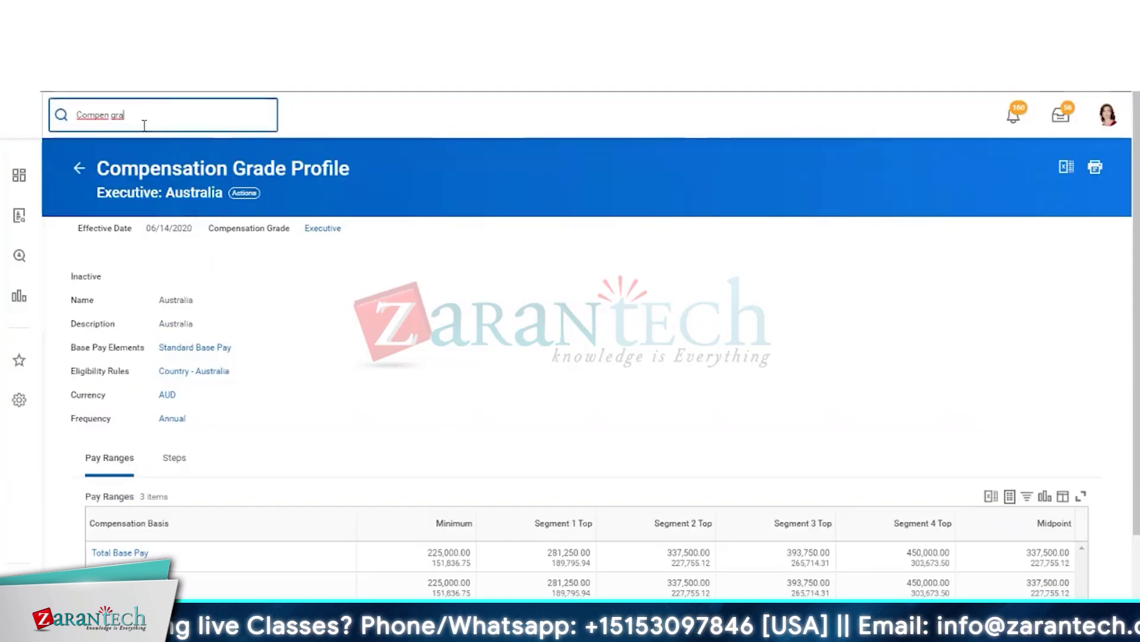
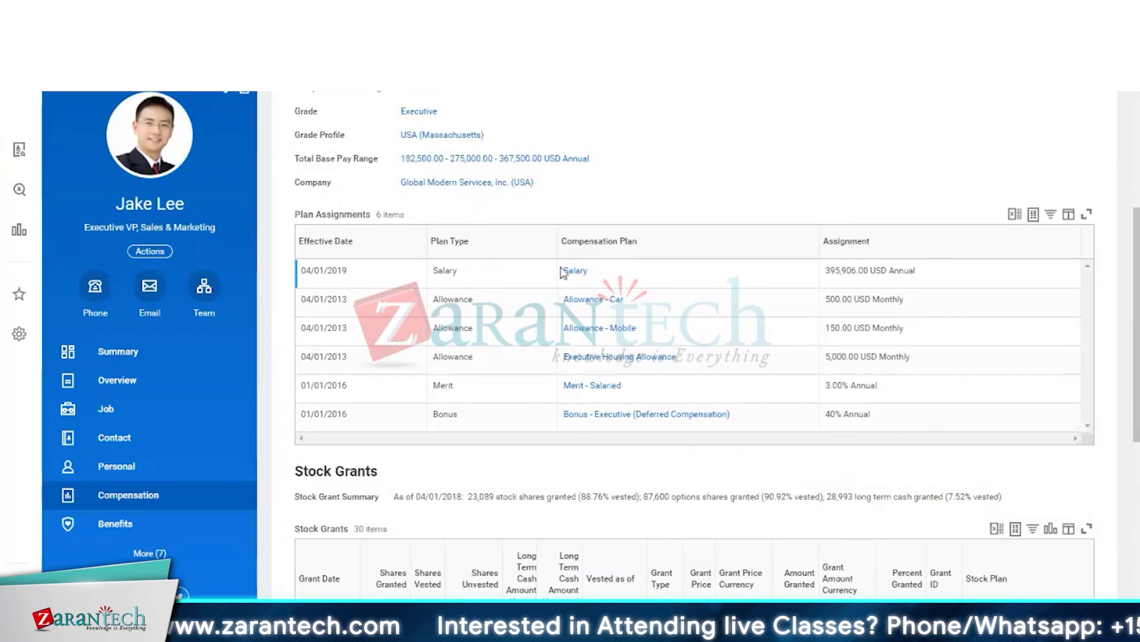
Examine the Salary and Merit - Salaried plans and their assigned amounts in the employee's plan assignments.
double_click(576, 270)
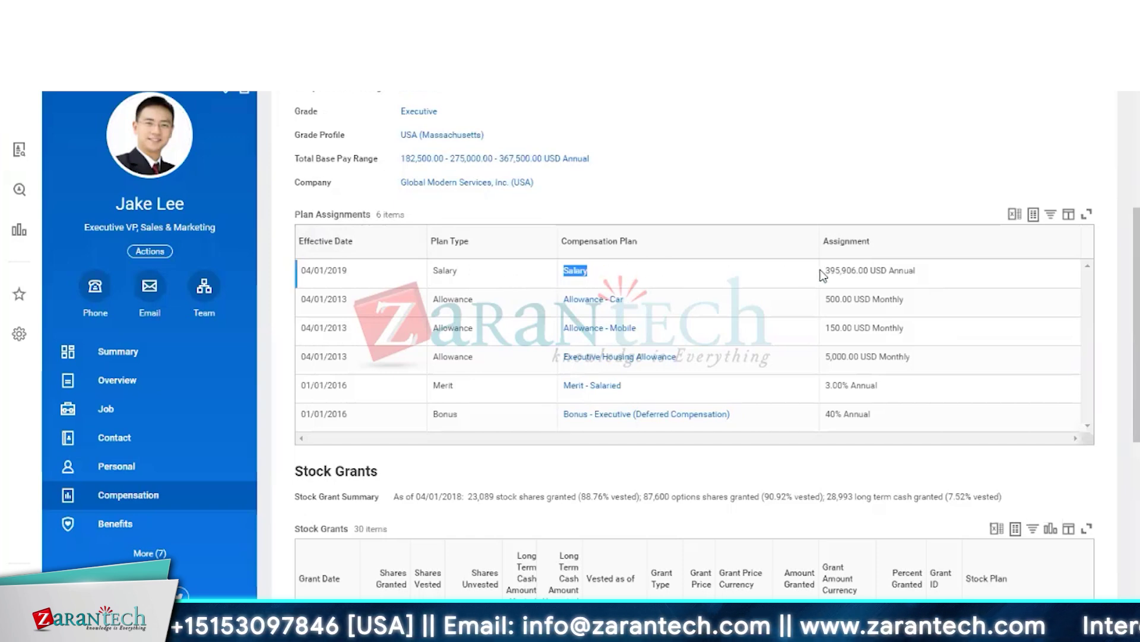
drag(830, 271, 952, 271)
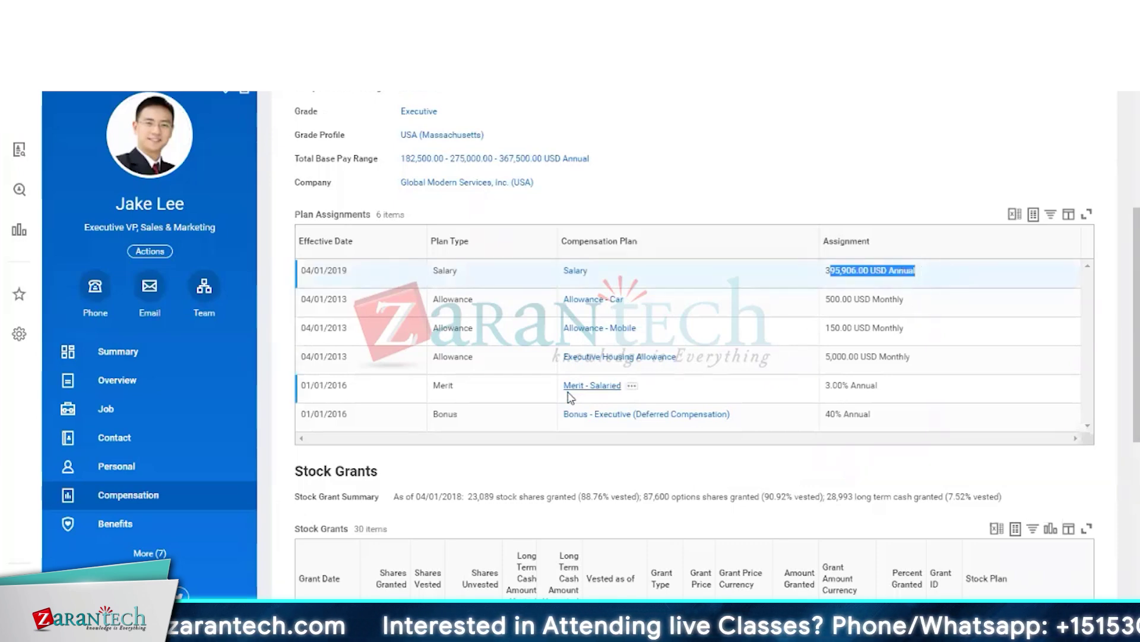
click(494, 390)
drag(535, 389, 633, 386)
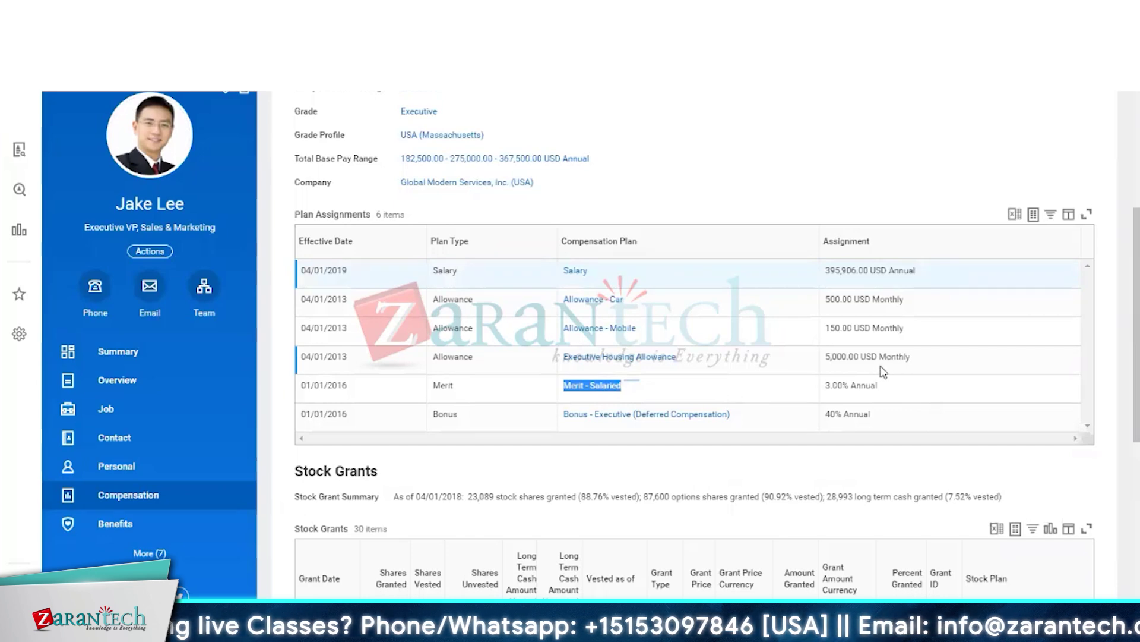
click(872, 385)
drag(877, 385, 818, 395)
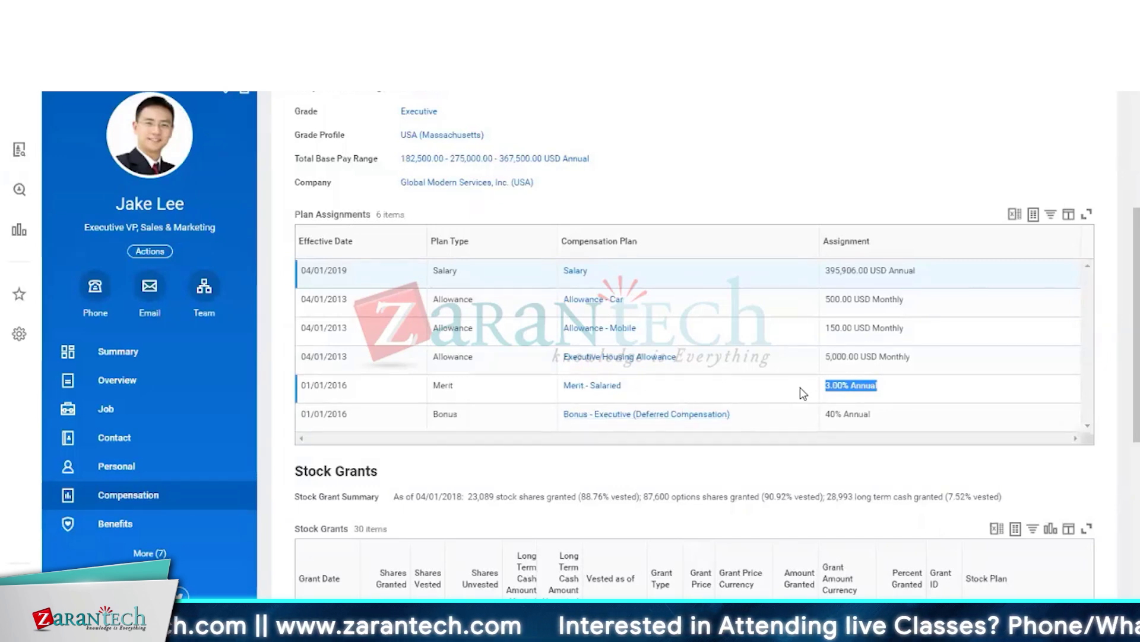
click(903, 386)
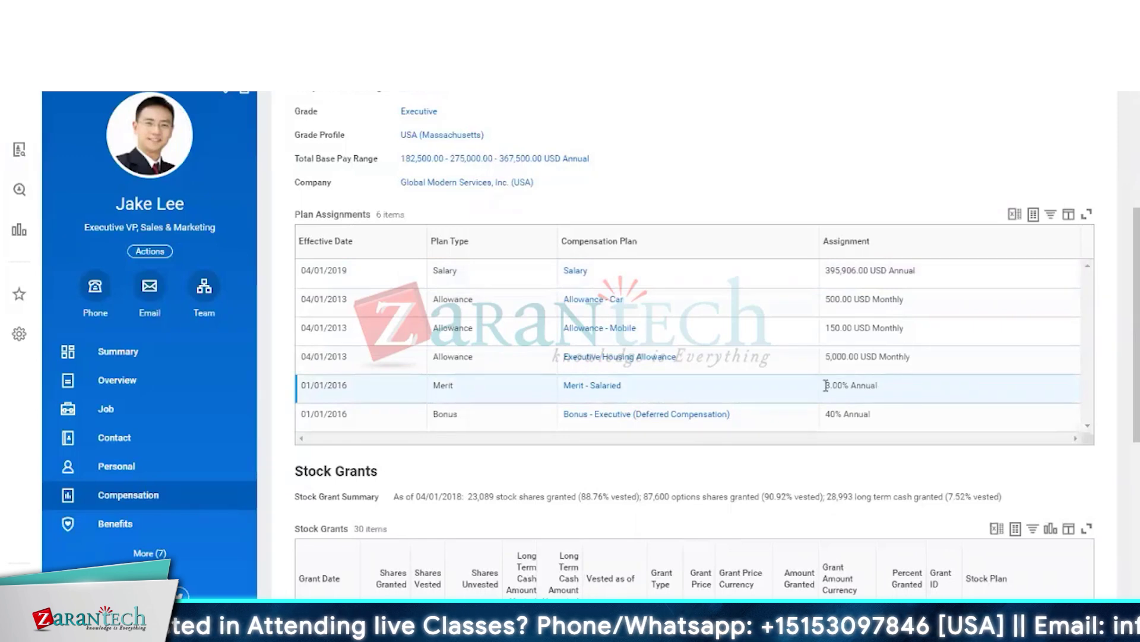
drag(826, 385, 878, 386)
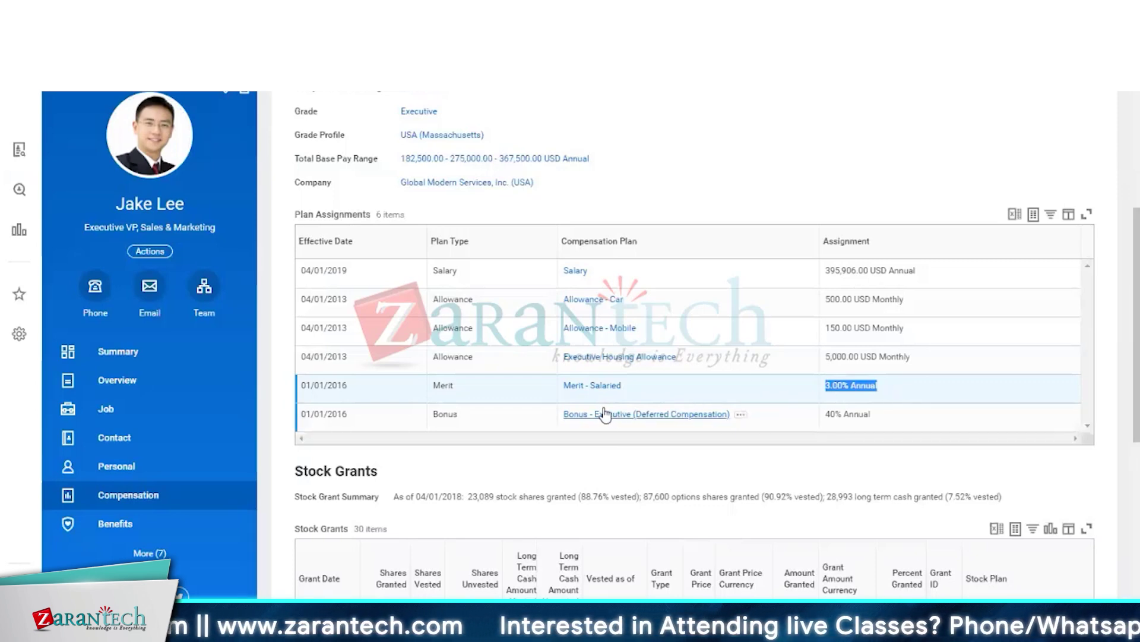
click(571, 387)
triple_click(570, 387)
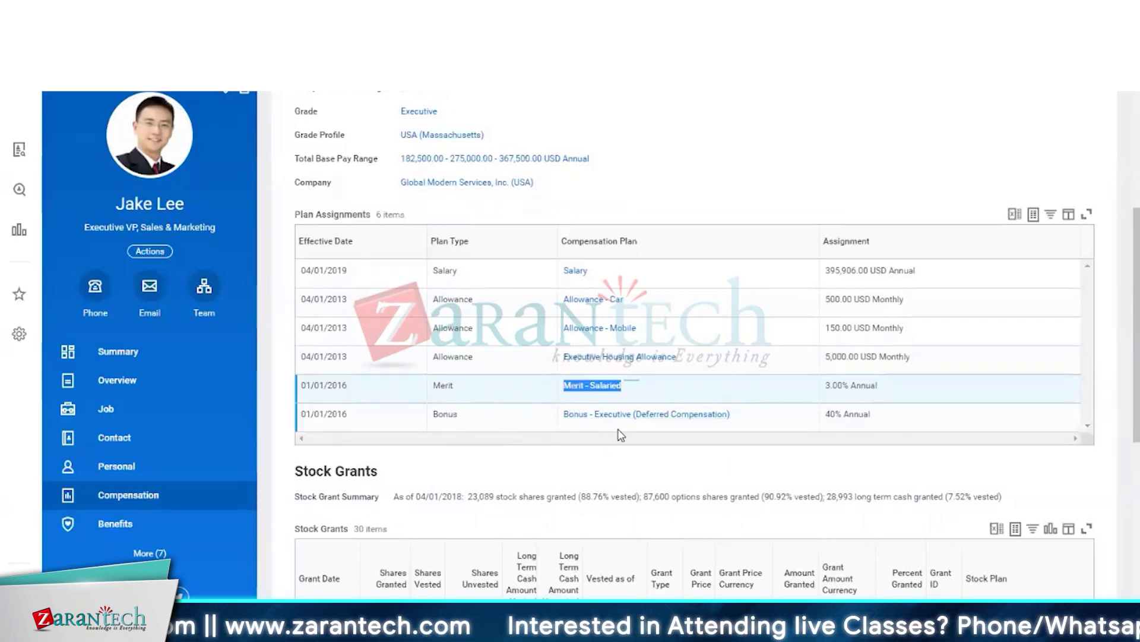
click(754, 386)
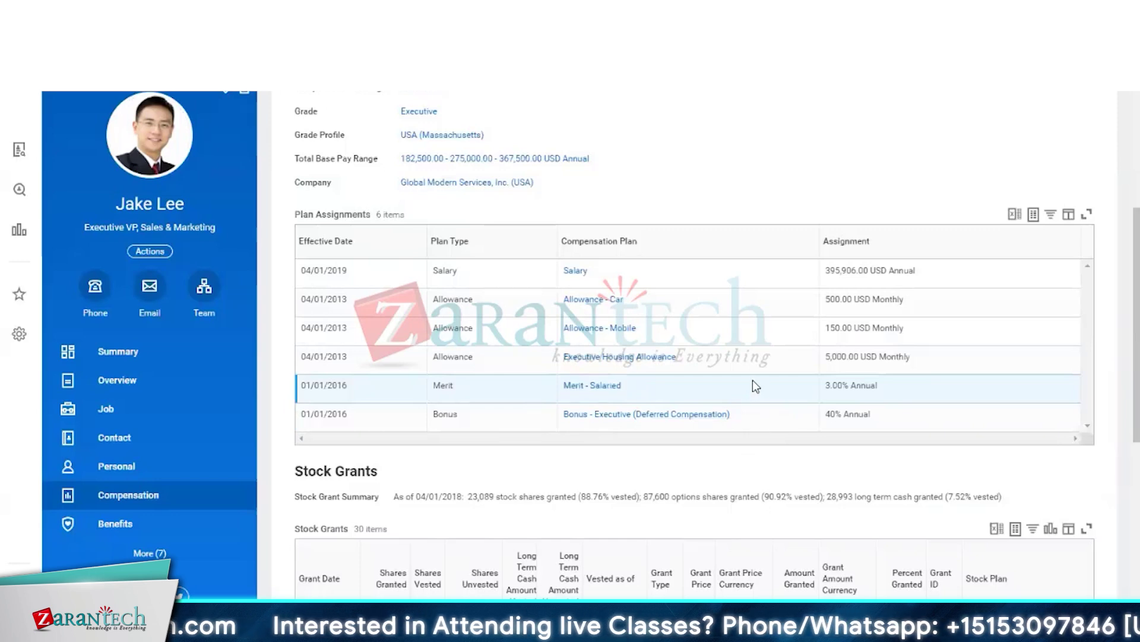
triple_click(844, 383)
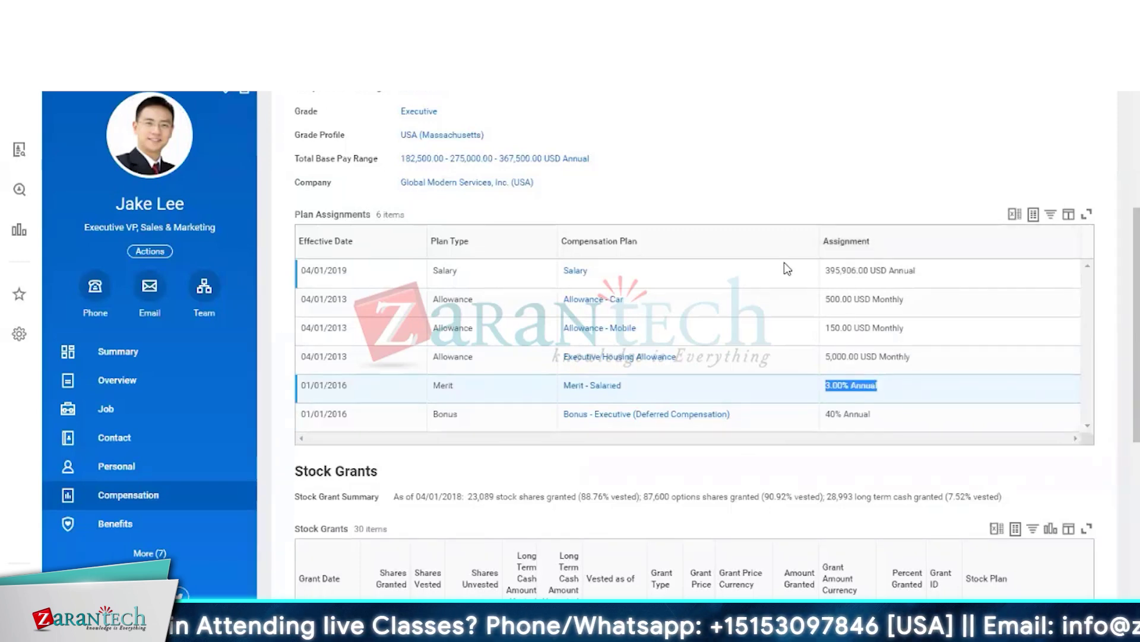
click(783, 337)
drag(879, 386, 822, 389)
click(916, 392)
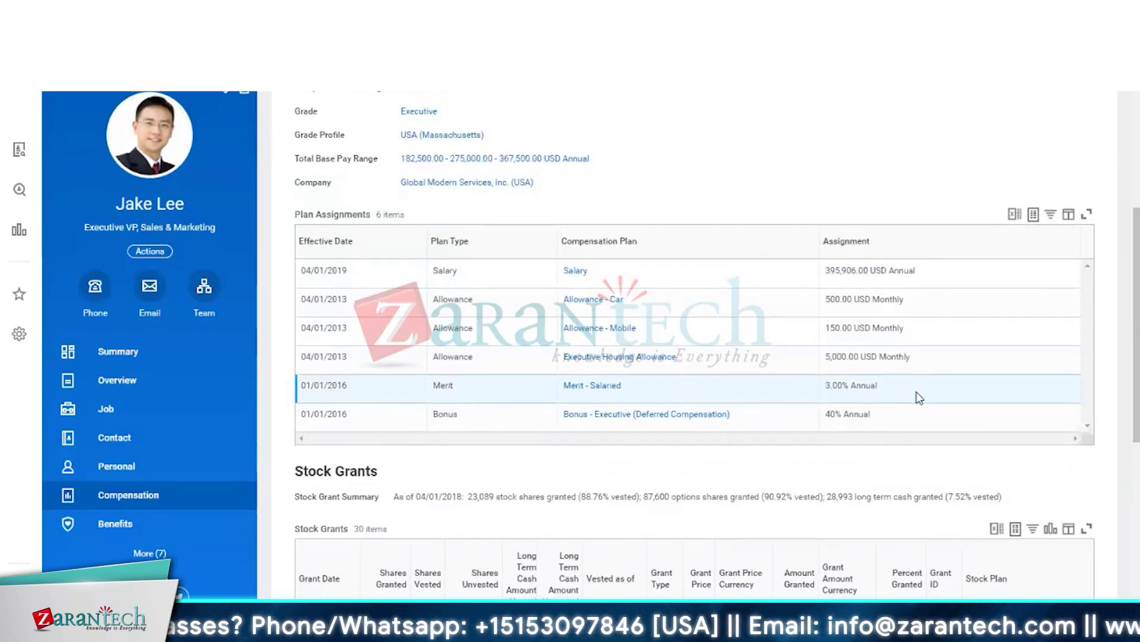
Open the employee's Salary plan and its eligibility rule, Salaried Compensation Group (with Exceptions).
right_click(577, 271)
click(629, 284)
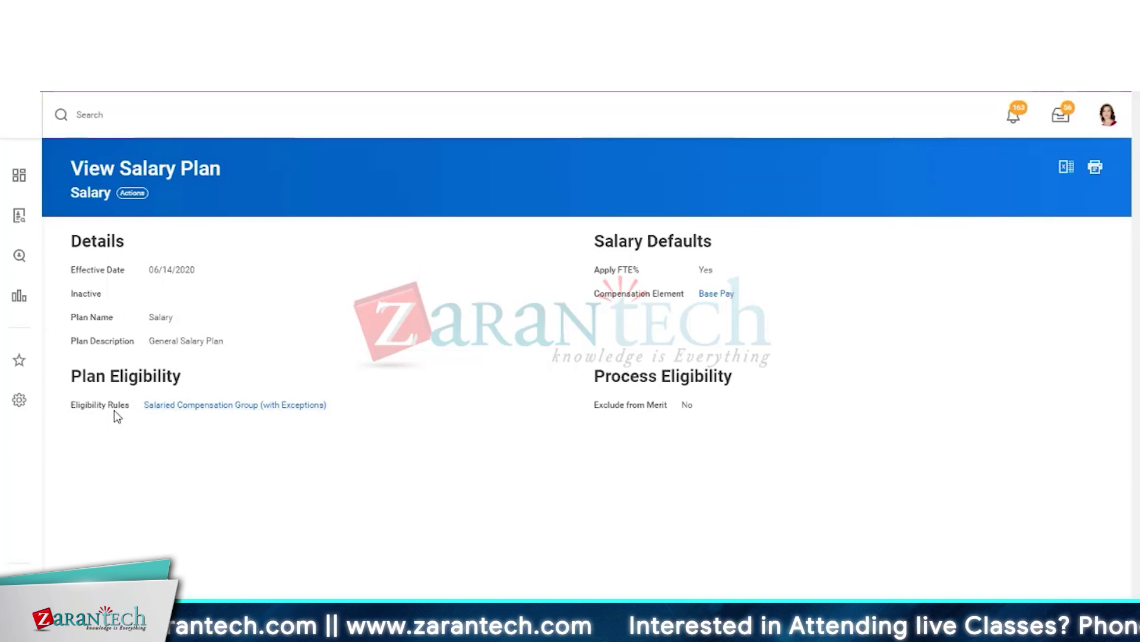
click(219, 406)
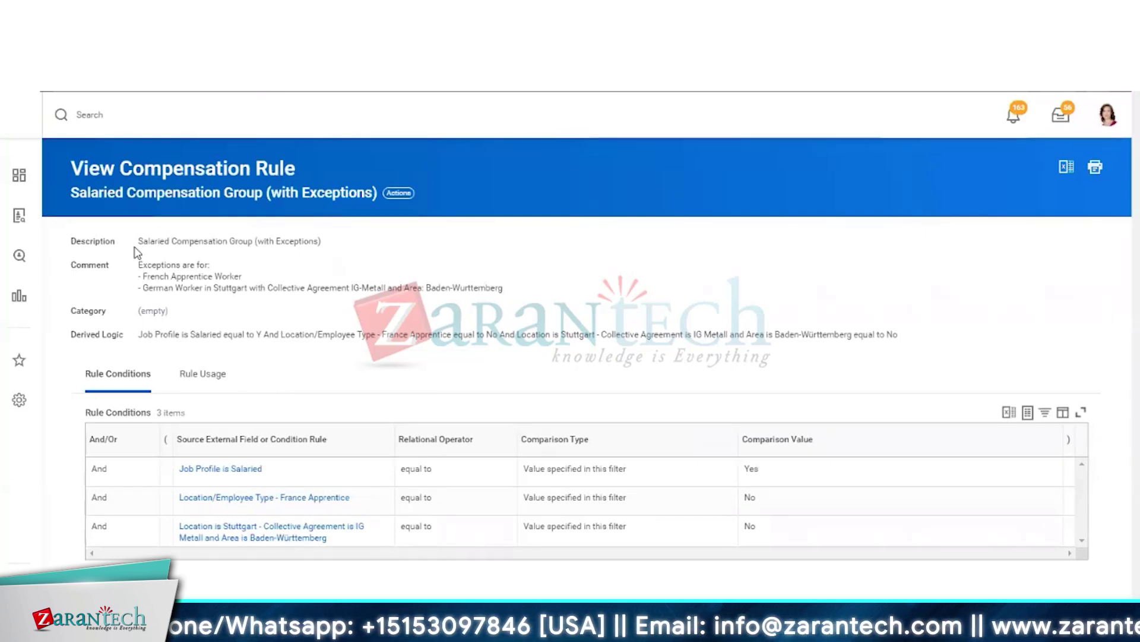
Review the compensation rule's description, exception comment and the France Apprentice rule condition.
drag(143, 241, 244, 241)
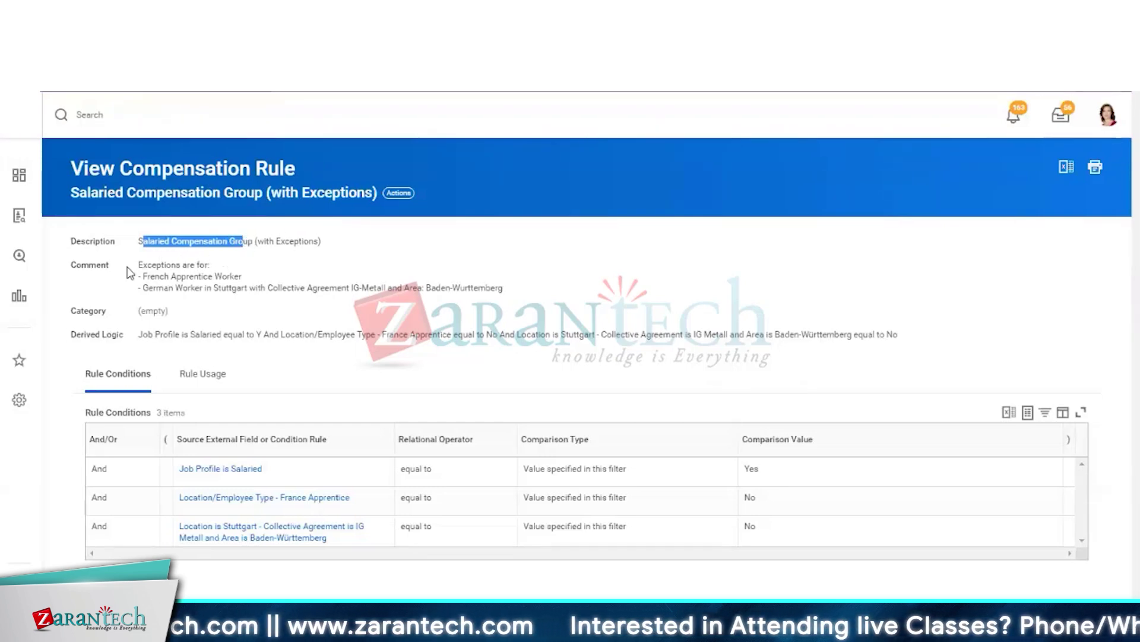
drag(138, 265, 509, 295)
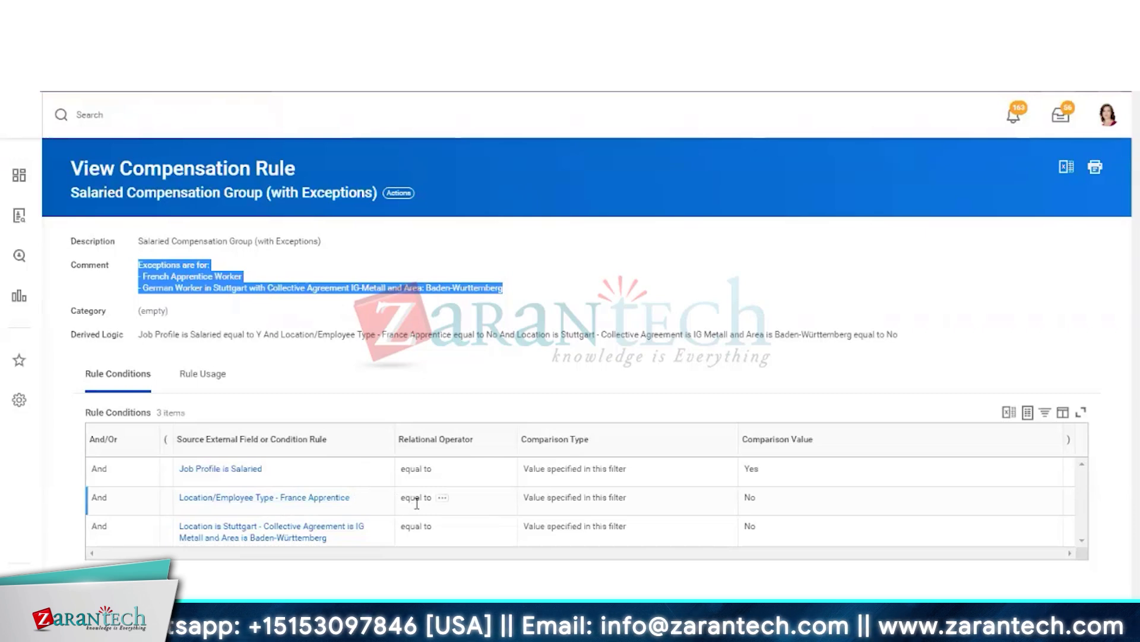
click(766, 506)
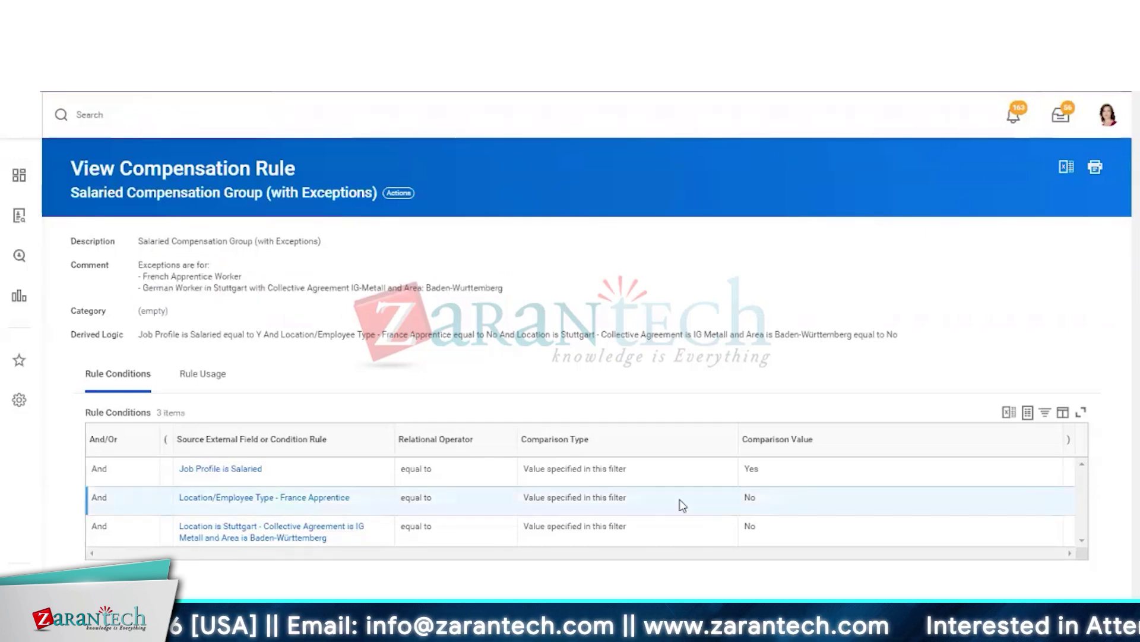